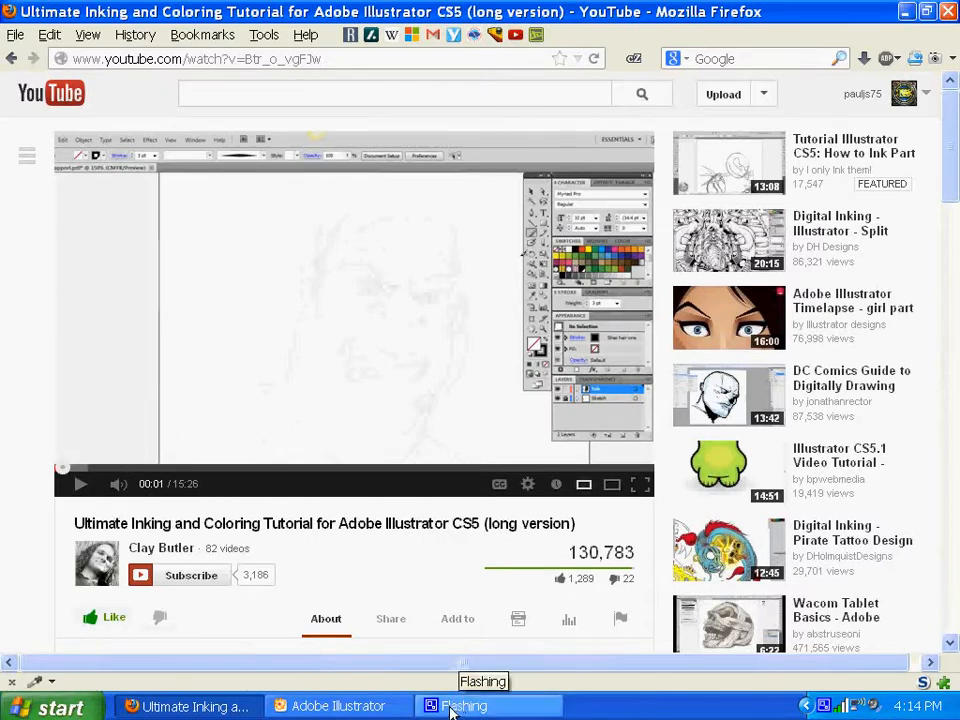
Step: Switch to Adobe Illustrator and create a 10 px by 10 px circle just outside the left edge of the artboard
{"action": "left_click", "coordinate": [330, 706]}
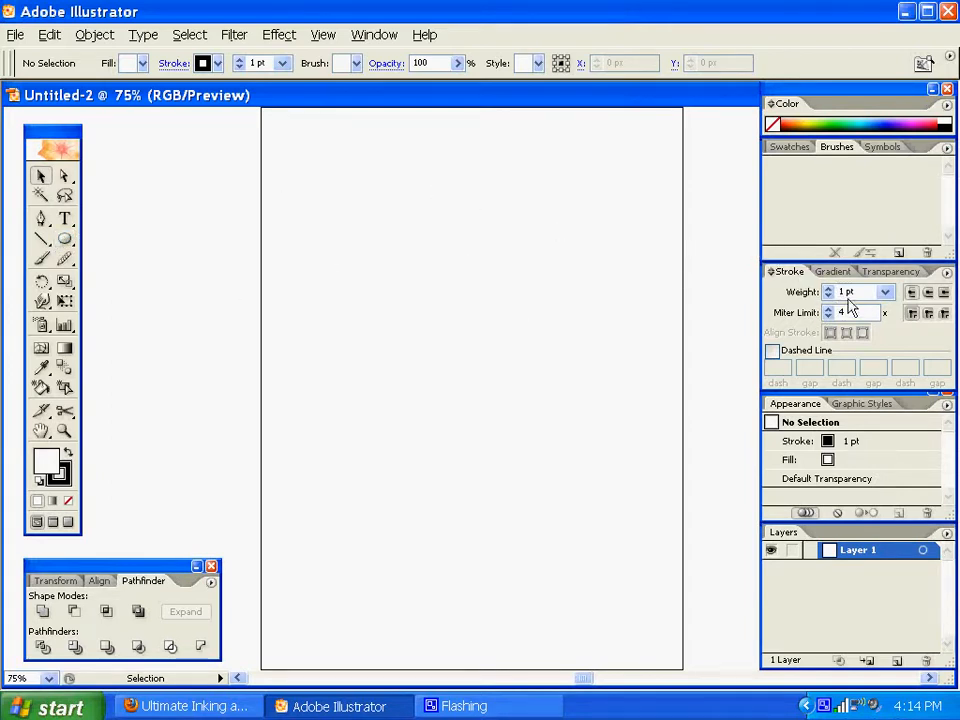
{"action": "left_click", "coordinate": [65, 240]}
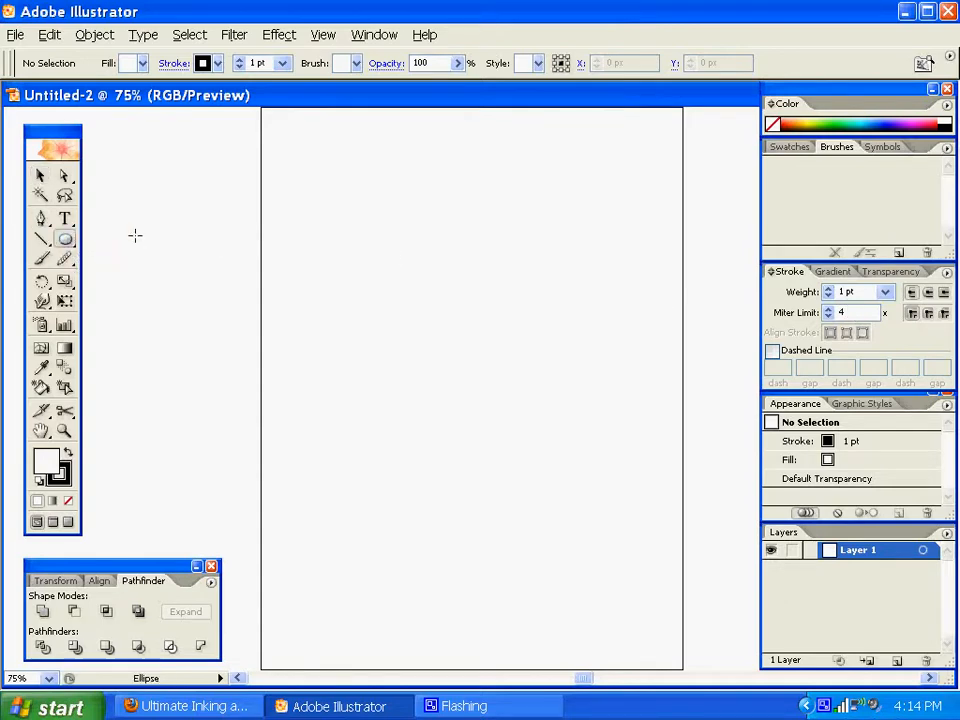
{"action": "left_click", "coordinate": [185, 200]}
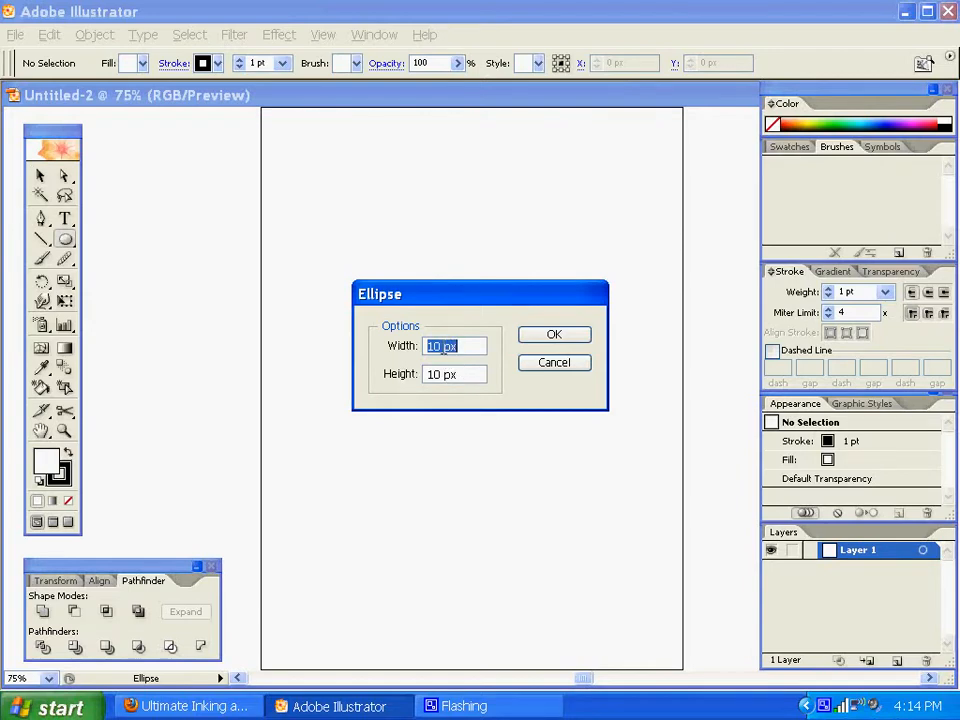
{"action": "double_click", "coordinate": [446, 347]}
{"action": "type", "text": "10 pt"}
{"action": "left_click", "coordinate": [477, 375]}
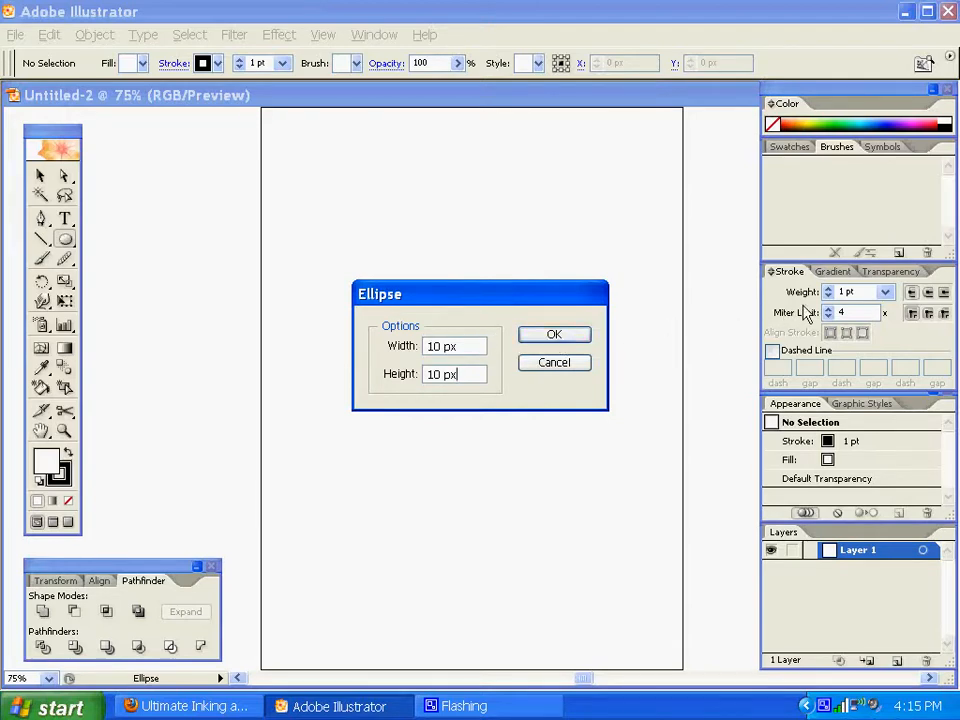
{"action": "left_click", "coordinate": [554, 335]}
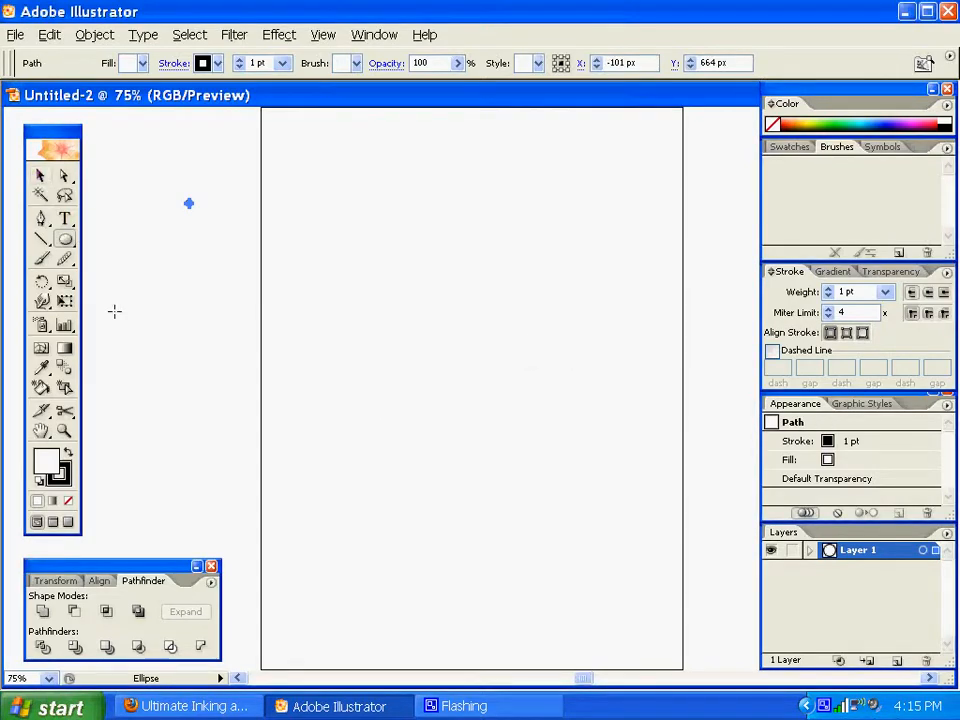
Step: Give the circle a black fill and no stroke, then deselect it
{"action": "left_click", "coordinate": [68, 455]}
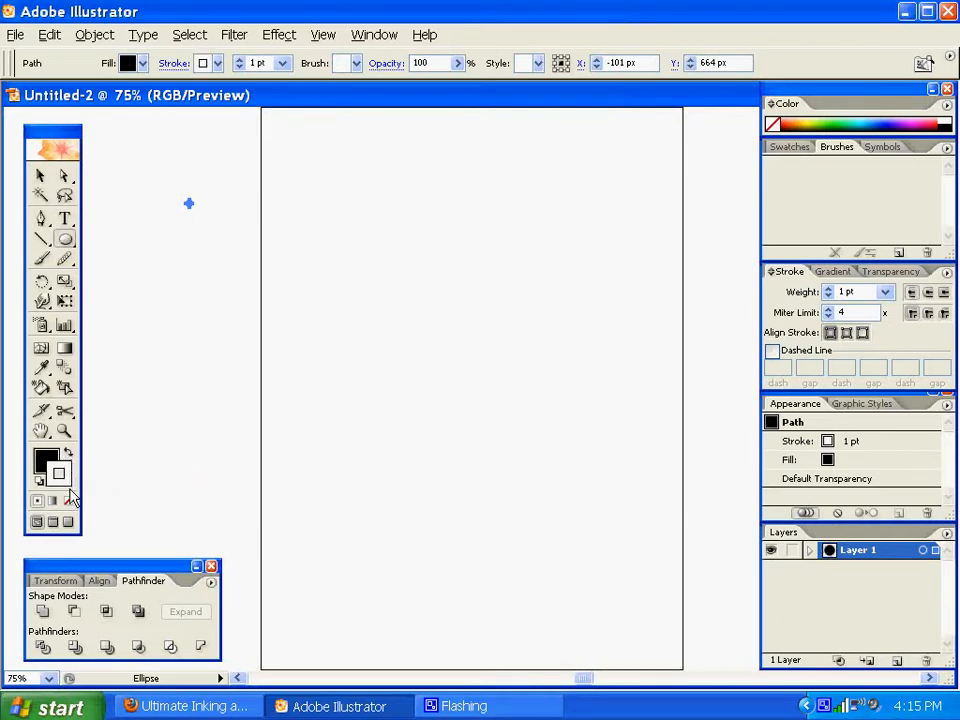
{"action": "left_click", "coordinate": [68, 501]}
{"action": "left_click", "coordinate": [40, 176]}
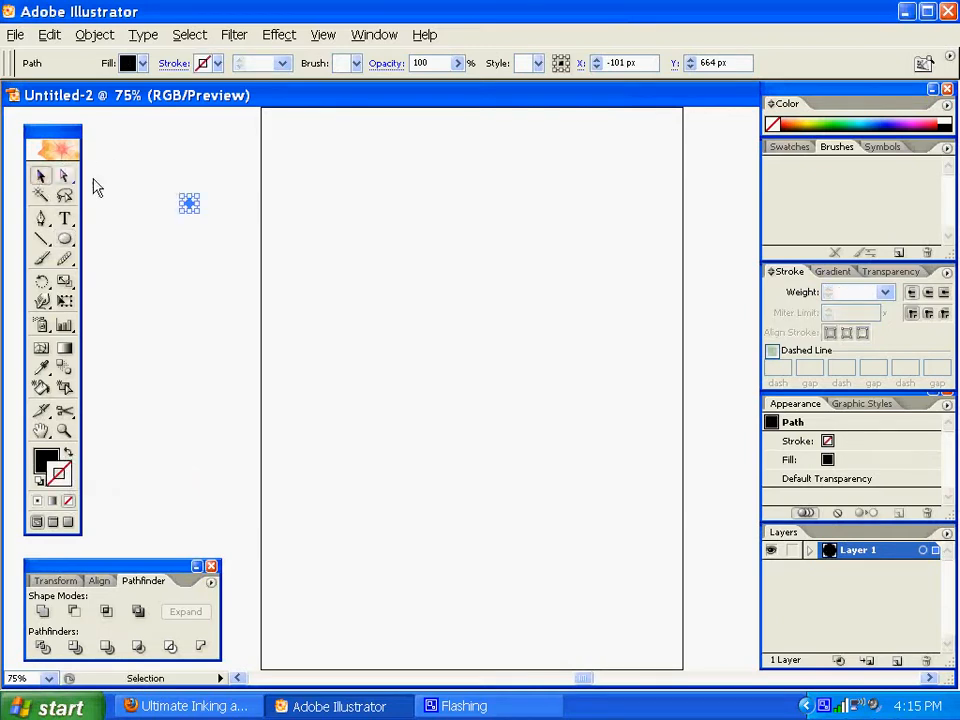
{"action": "left_click", "coordinate": [166, 247]}
Step: Duplicate the black circle straight down to make a vertical column of four circles
{"action": "left_click", "coordinate": [63, 430]}
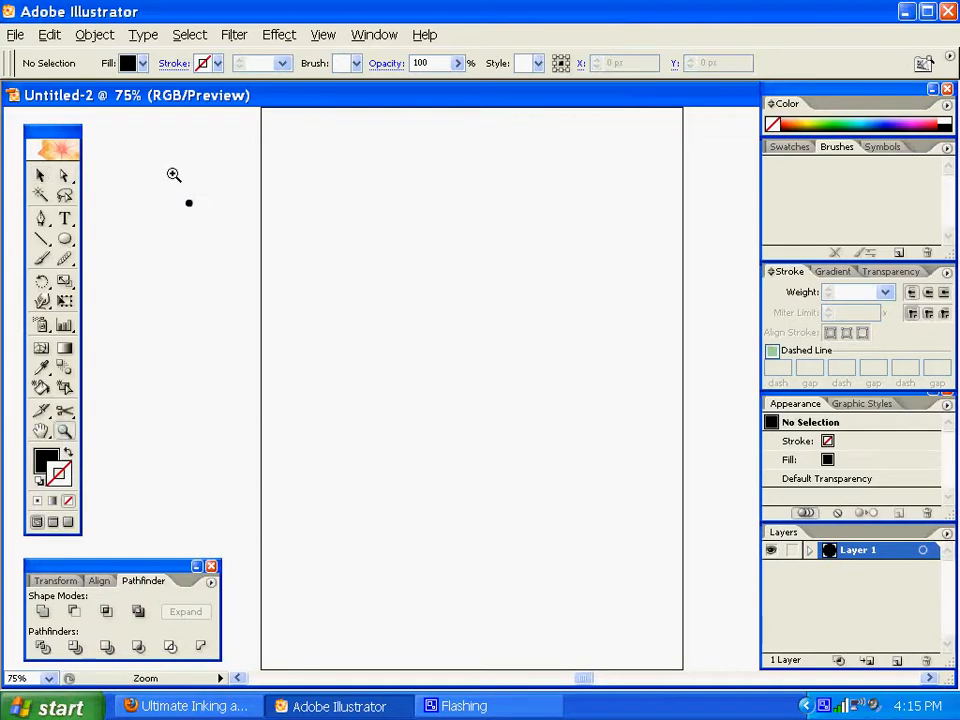
{"action": "left_click_drag", "start_coordinate": [174, 173], "coordinate": [233, 260]}
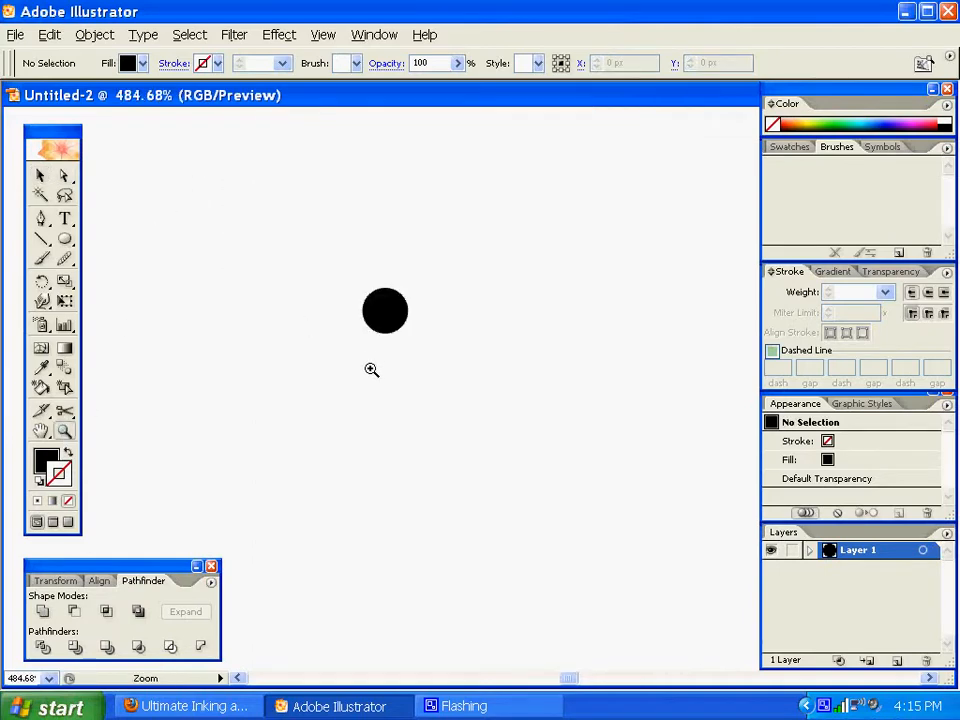
{"action": "left_click", "coordinate": [40, 175]}
{"action": "left_click", "coordinate": [380, 318]}
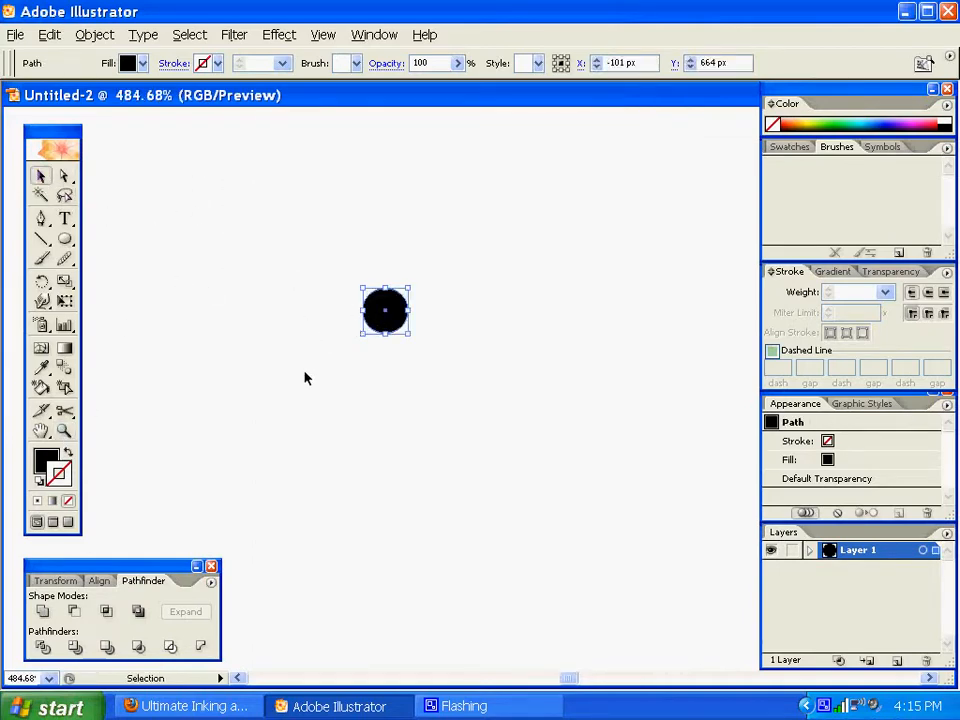
{"action": "left_click", "coordinate": [351, 436]}
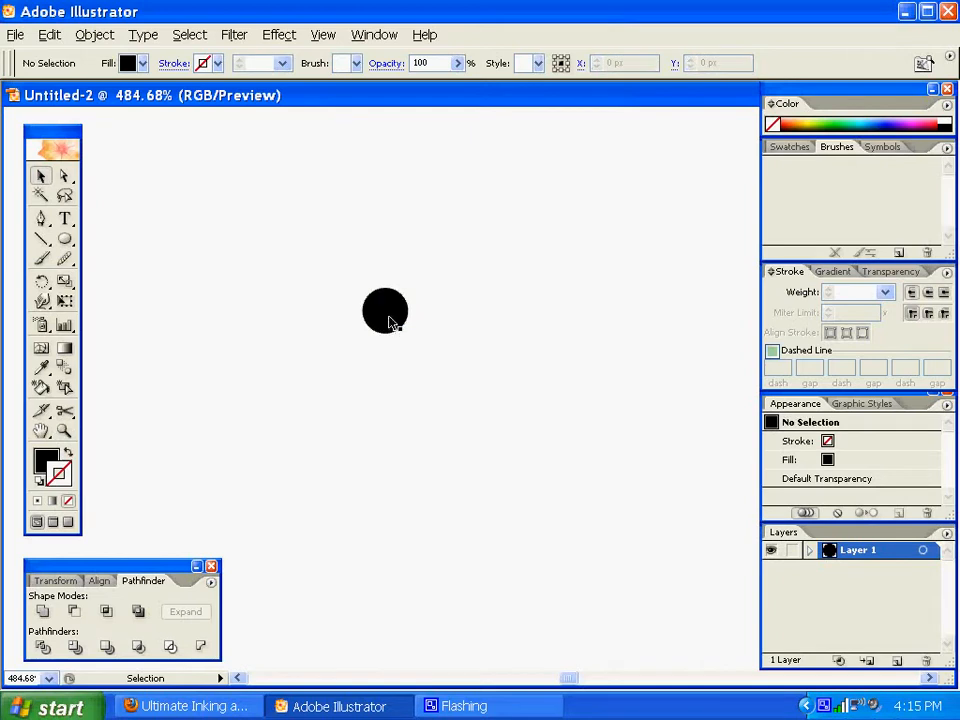
{"action": "left_click", "coordinate": [390, 322]}
{"action": "left_click_drag", "start_coordinate": [390, 322], "coordinate": [394, 531]}
{"action": "left_click", "coordinate": [360, 256]}
Step: Distribute the four circles evenly by their vertical centers
{"action": "left_click_drag", "start_coordinate": [330, 242], "coordinate": [424, 553]}
{"action": "left_click", "coordinate": [100, 581]}
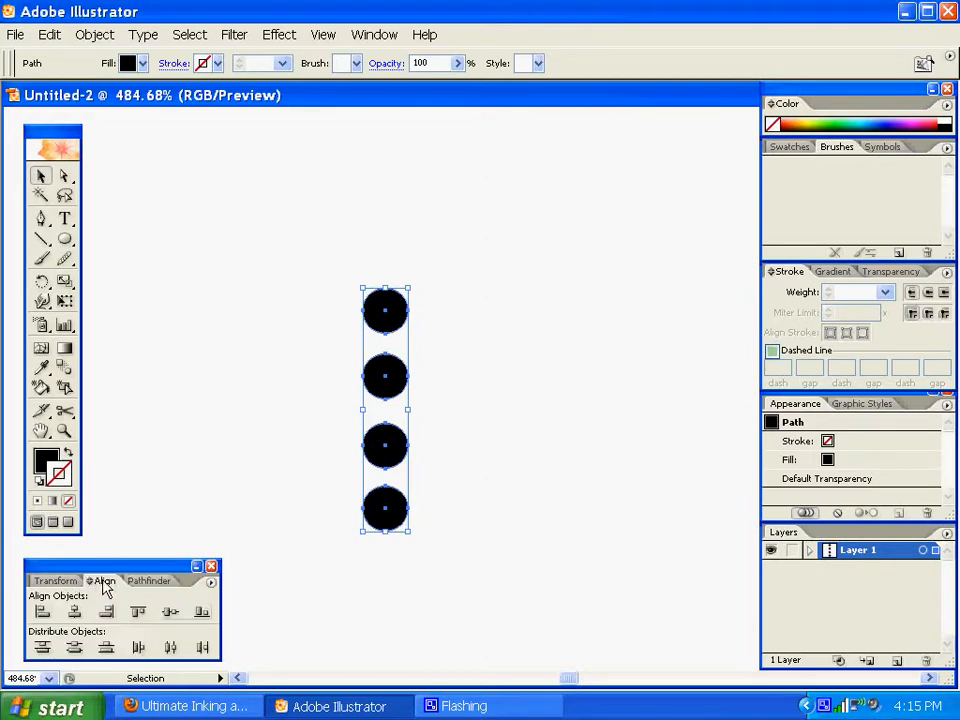
{"action": "left_click", "coordinate": [74, 647]}
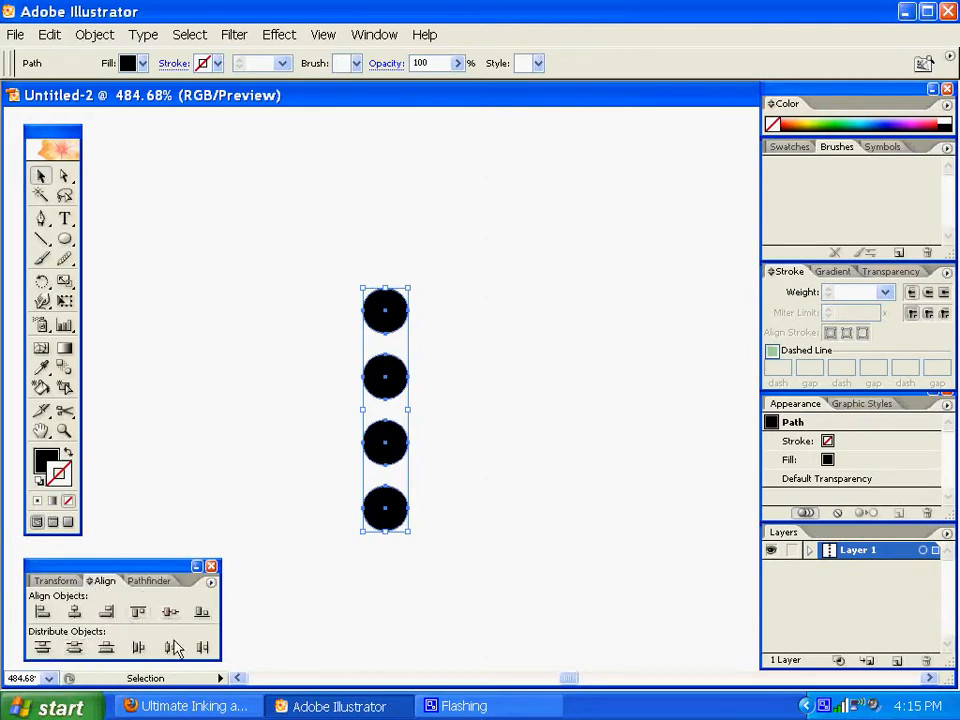
{"action": "left_click", "coordinate": [212, 406]}
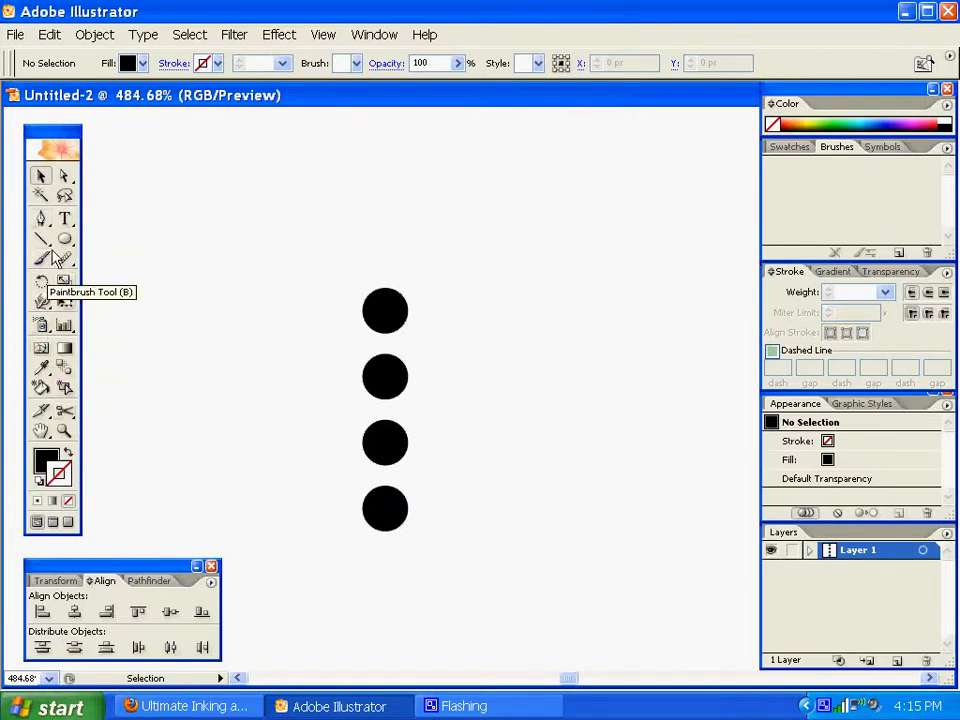
Step: Convert the left and right anchor points of the two lowest circles to corner points
{"action": "left_click_drag", "start_coordinate": [45, 222], "coordinate": [131, 224]}
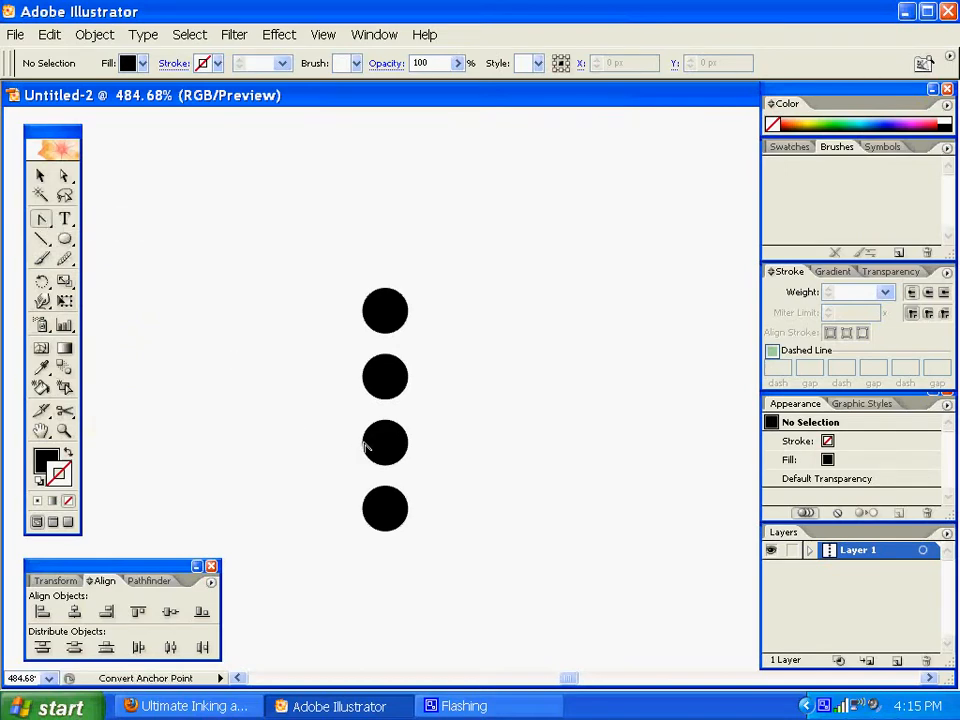
{"action": "left_click", "coordinate": [366, 447]}
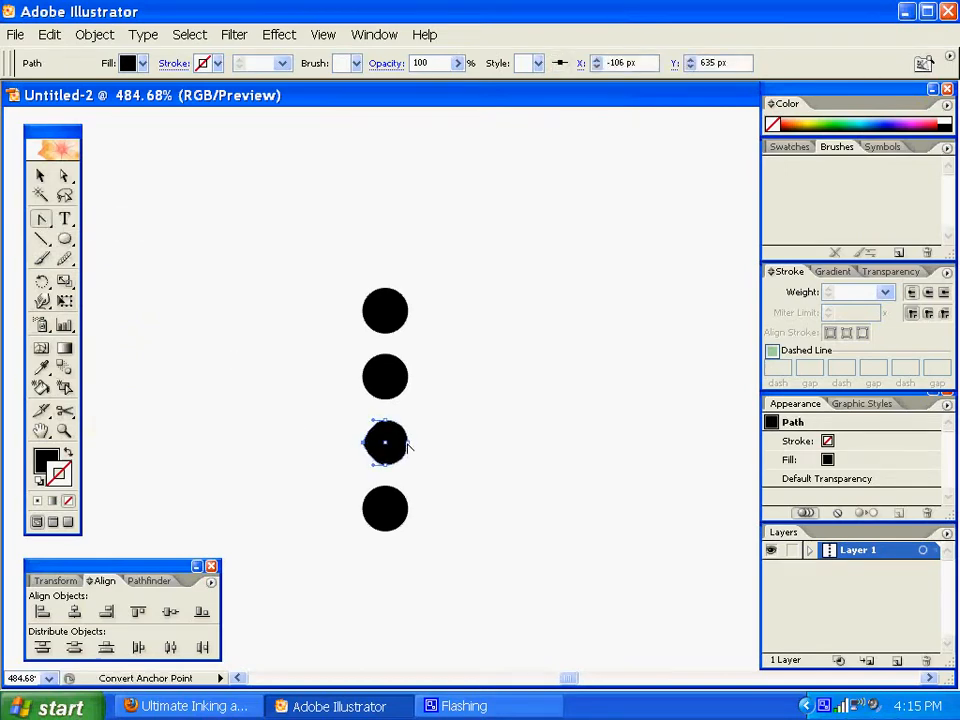
{"action": "left_click", "coordinate": [408, 444]}
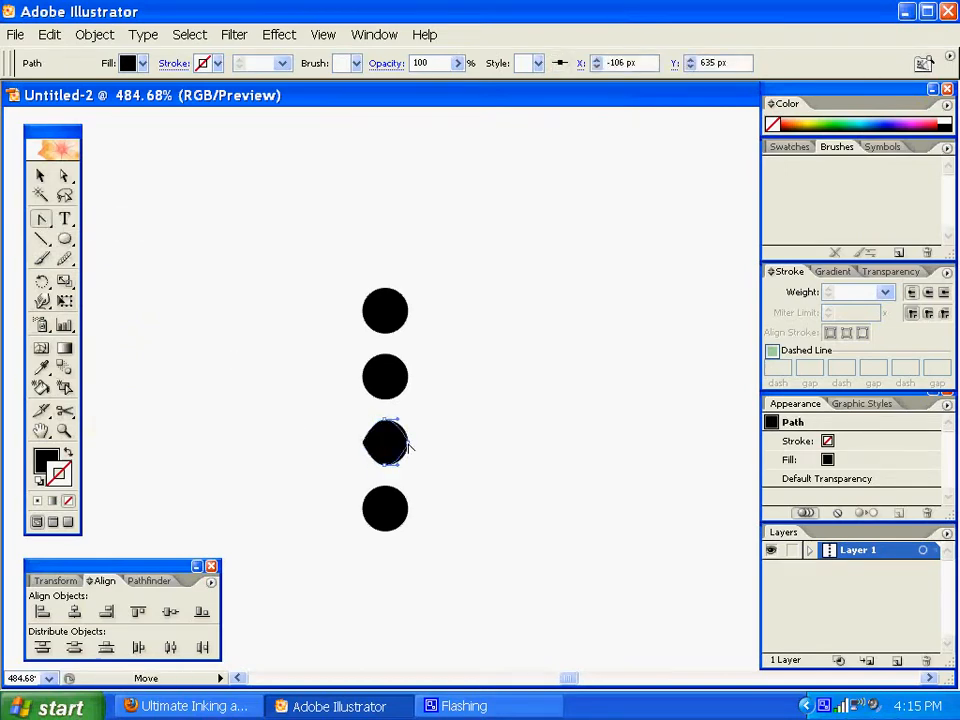
{"action": "left_click", "coordinate": [366, 511]}
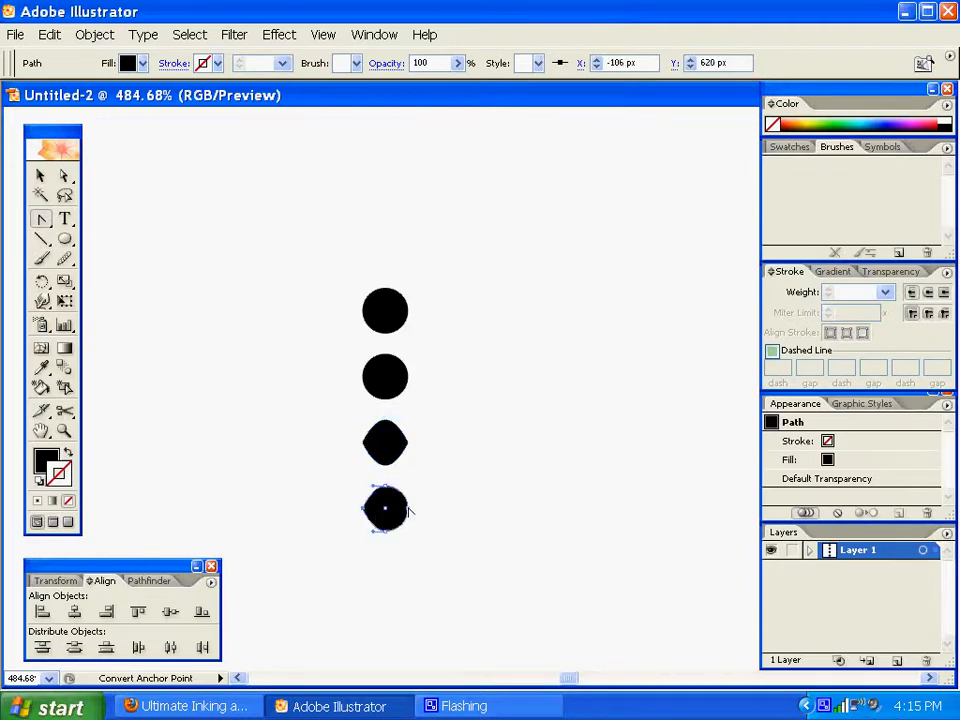
{"action": "left_click", "coordinate": [408, 511]}
Step: Scale all four shapes non-uniformly to 1000% horizontally and 100% vertically
{"action": "left_click", "coordinate": [42, 176]}
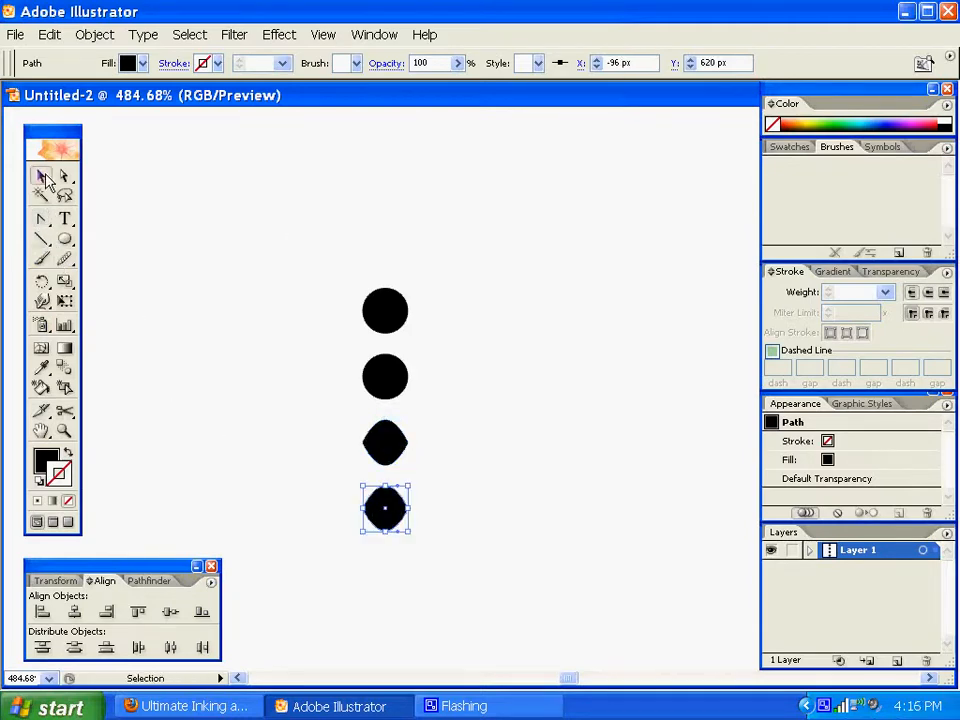
{"action": "left_click_drag", "start_coordinate": [315, 236], "coordinate": [440, 566]}
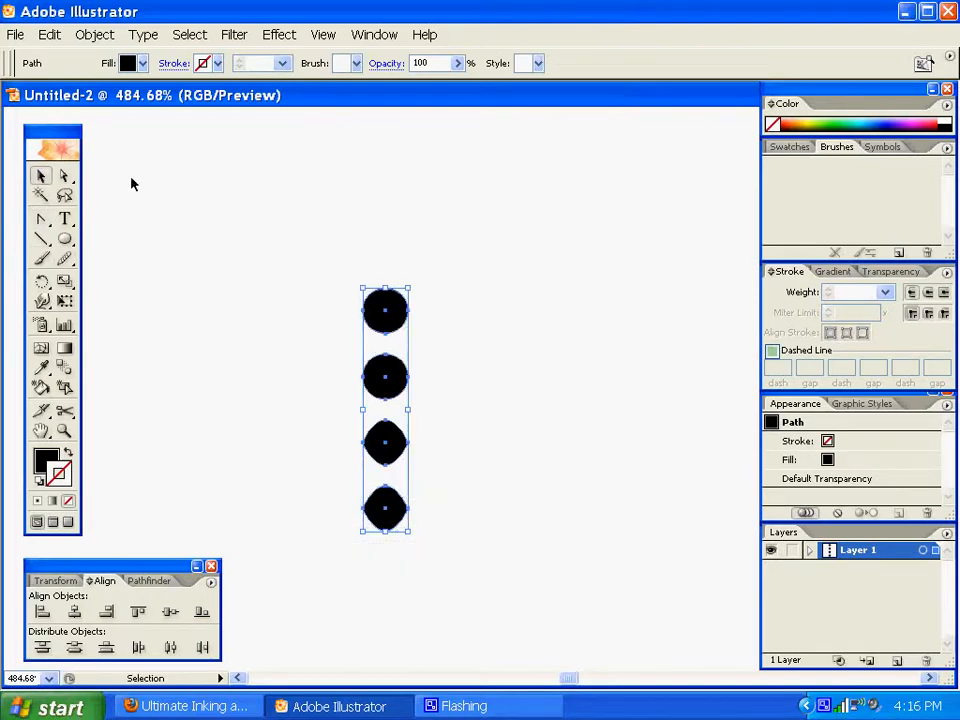
{"action": "left_click", "coordinate": [49, 36]}
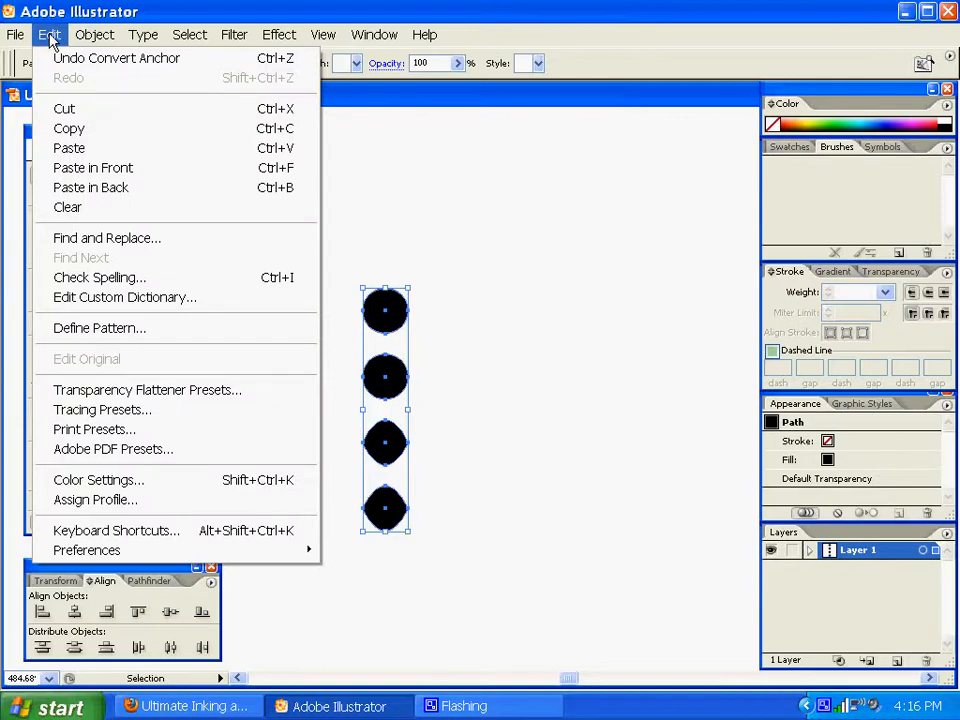
{"action": "mouse_move", "coordinate": [93, 36]}
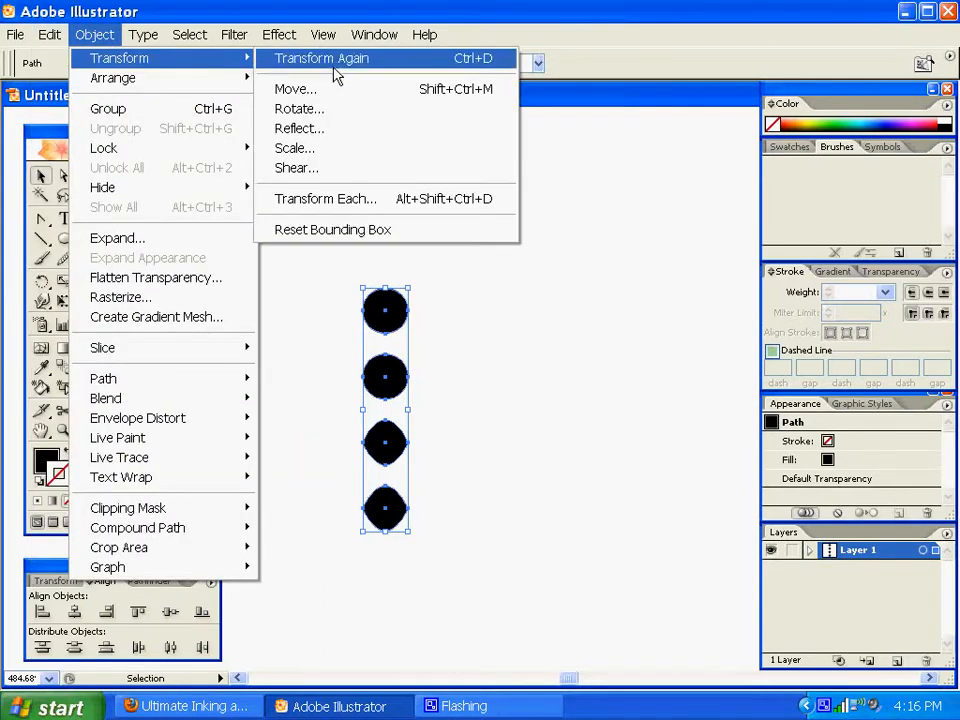
{"action": "left_click", "coordinate": [316, 150]}
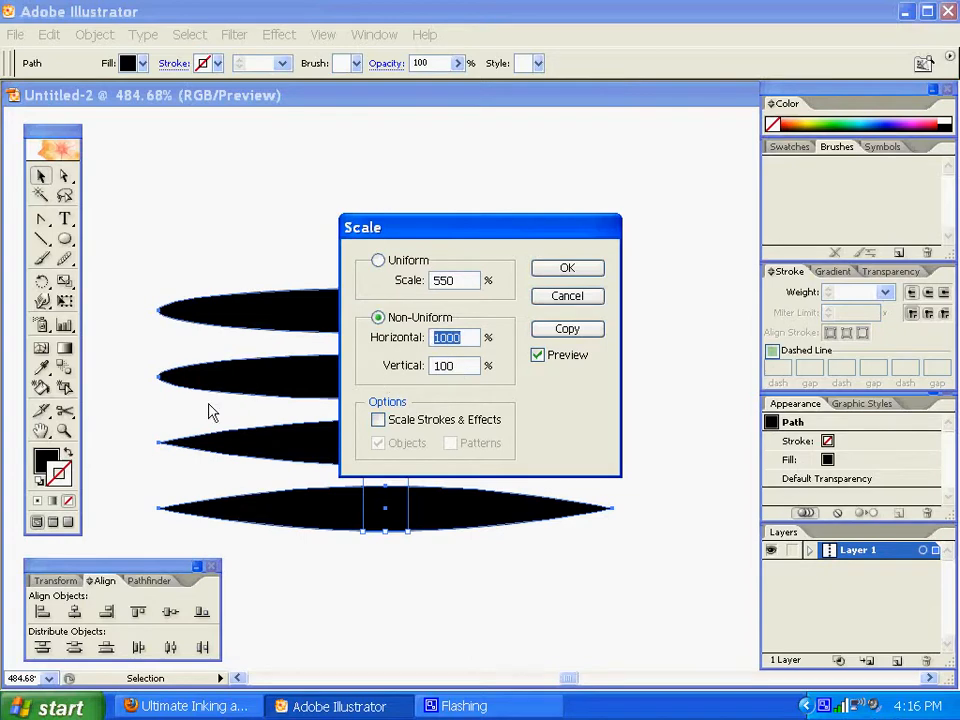
{"action": "left_click_drag", "start_coordinate": [430, 237], "coordinate": [506, 181]}
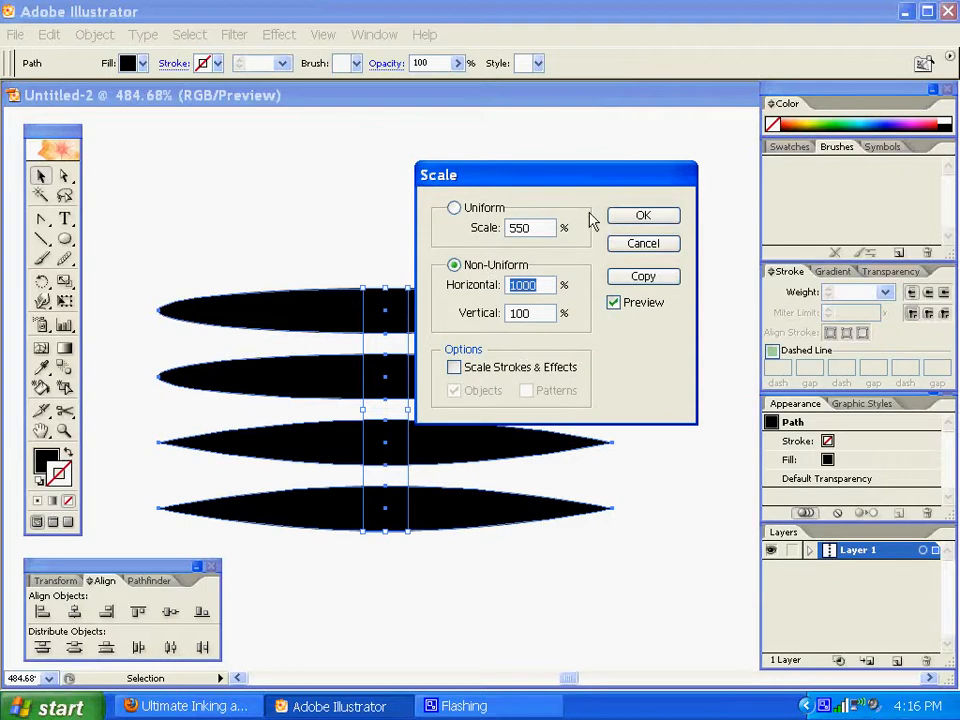
{"action": "left_click", "coordinate": [640, 216]}
{"action": "left_click", "coordinate": [291, 212]}
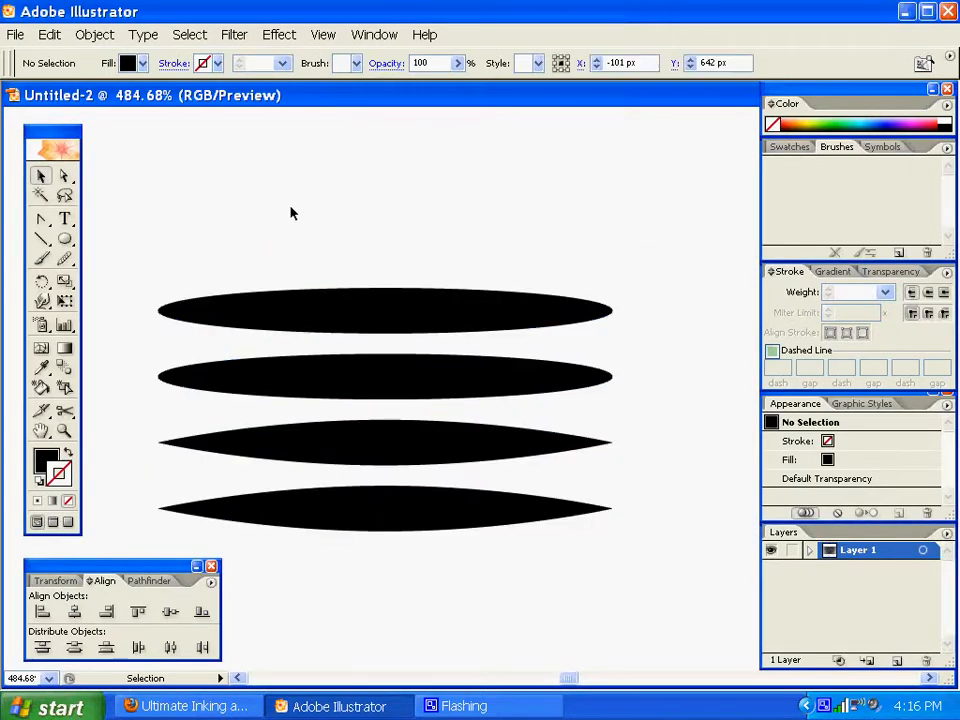
Step: Delete the left anchor point of the second and fourth shapes to cut each one in half
{"action": "left_click", "coordinate": [62, 177]}
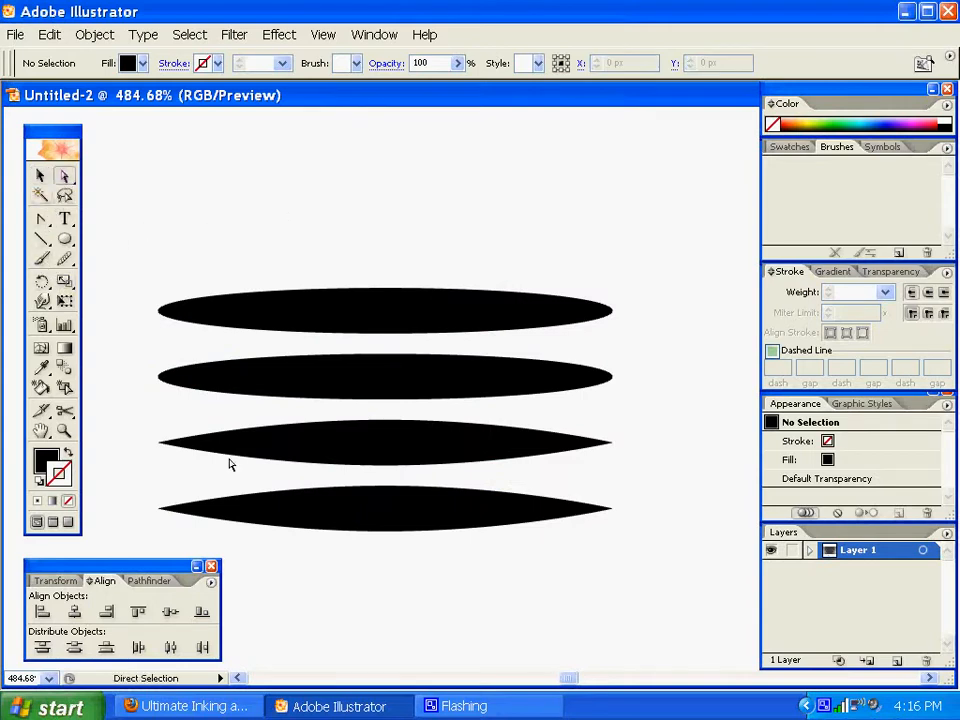
{"action": "left_click", "coordinate": [163, 381]}
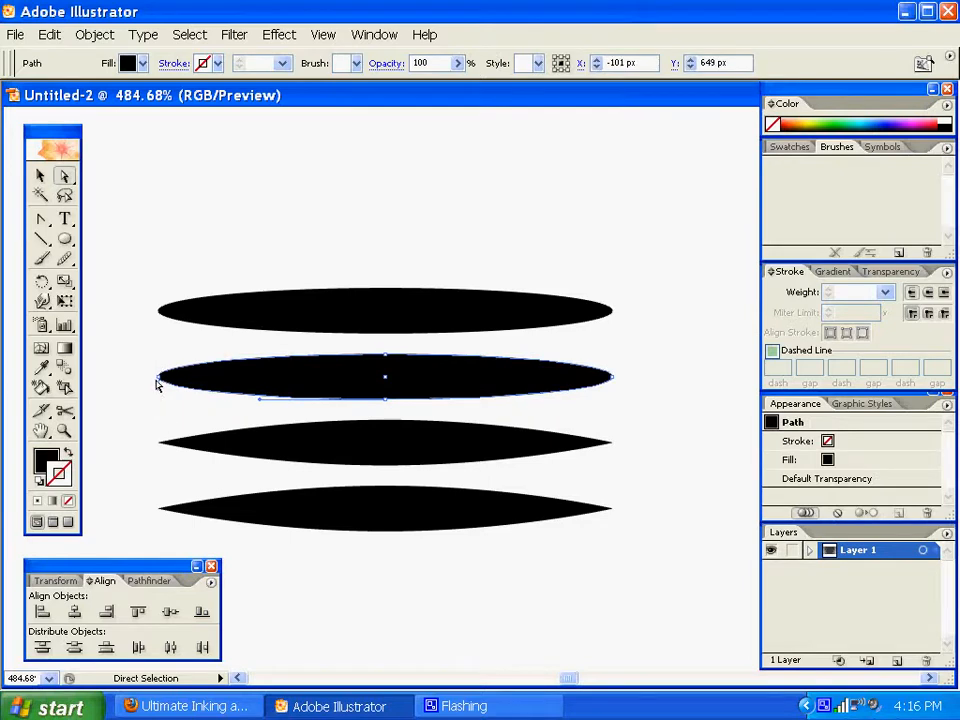
{"action": "left_click", "coordinate": [158, 376]}
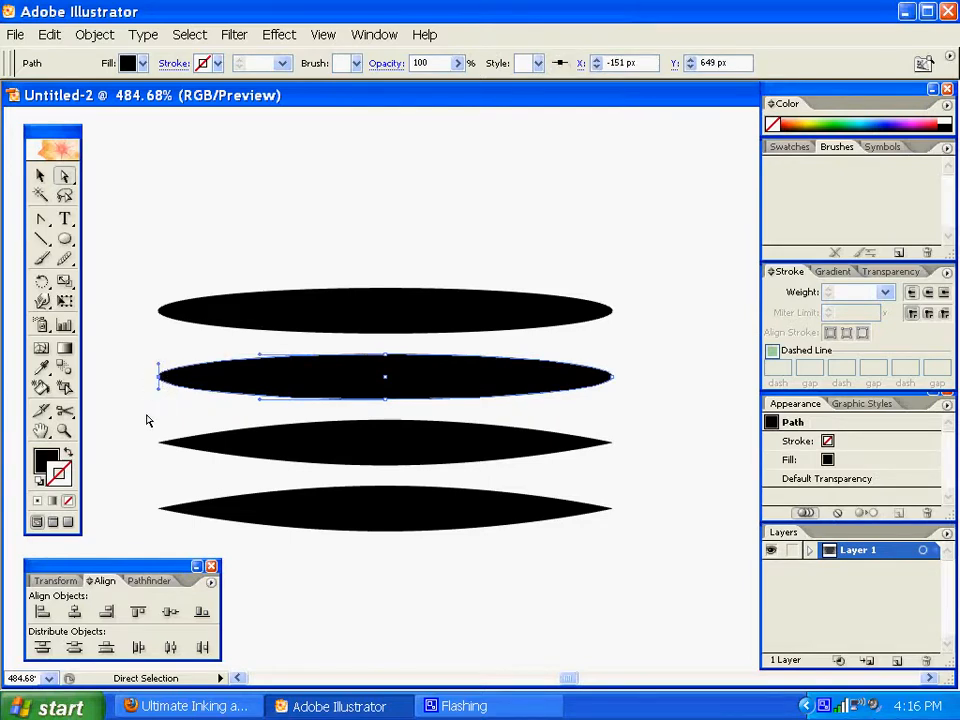
{"action": "key", "text": "Delete"}
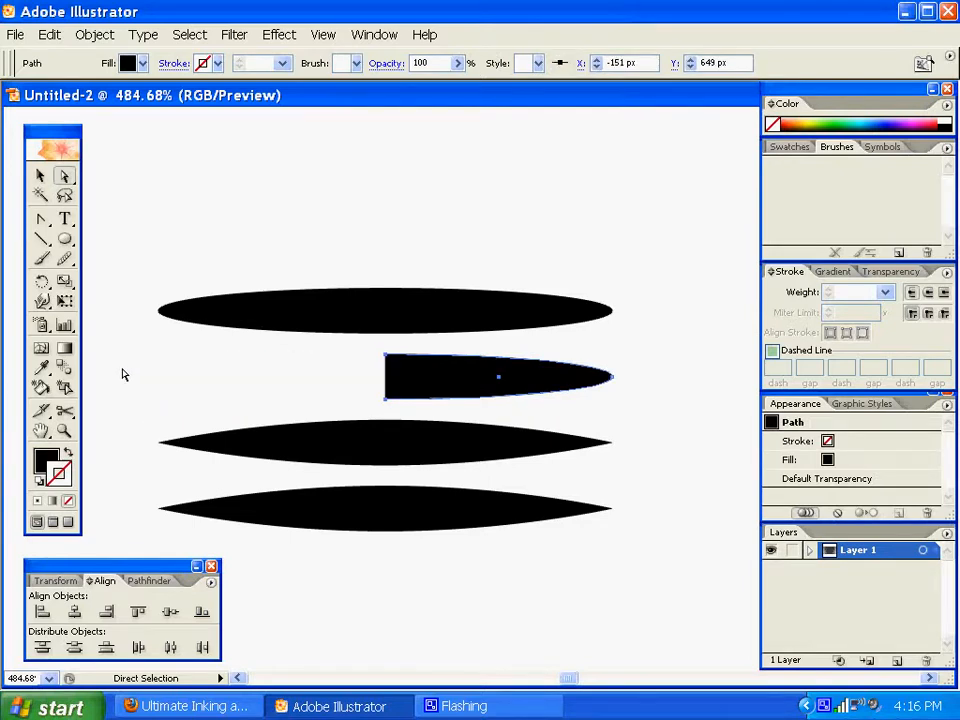
{"action": "left_click", "coordinate": [153, 438]}
{"action": "left_click_drag", "start_coordinate": [144, 501], "coordinate": [181, 534]}
{"action": "key", "text": "Delete"}
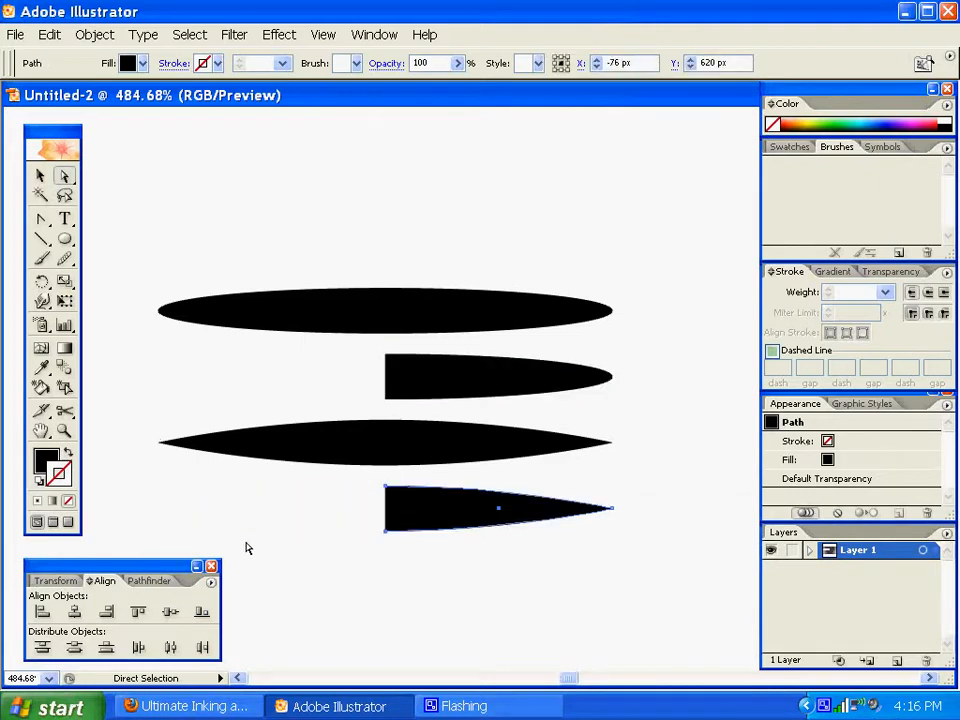
{"action": "left_click", "coordinate": [362, 499]}
Step: Join the open left end points of the fourth and second half shapes to close their paths
{"action": "left_click_drag", "start_coordinate": [377, 478], "coordinate": [407, 555]}
{"action": "key", "text": "v"}
{"action": "key", "text": "a"}
{"action": "left_click_drag", "start_coordinate": [364, 348], "coordinate": [396, 413]}
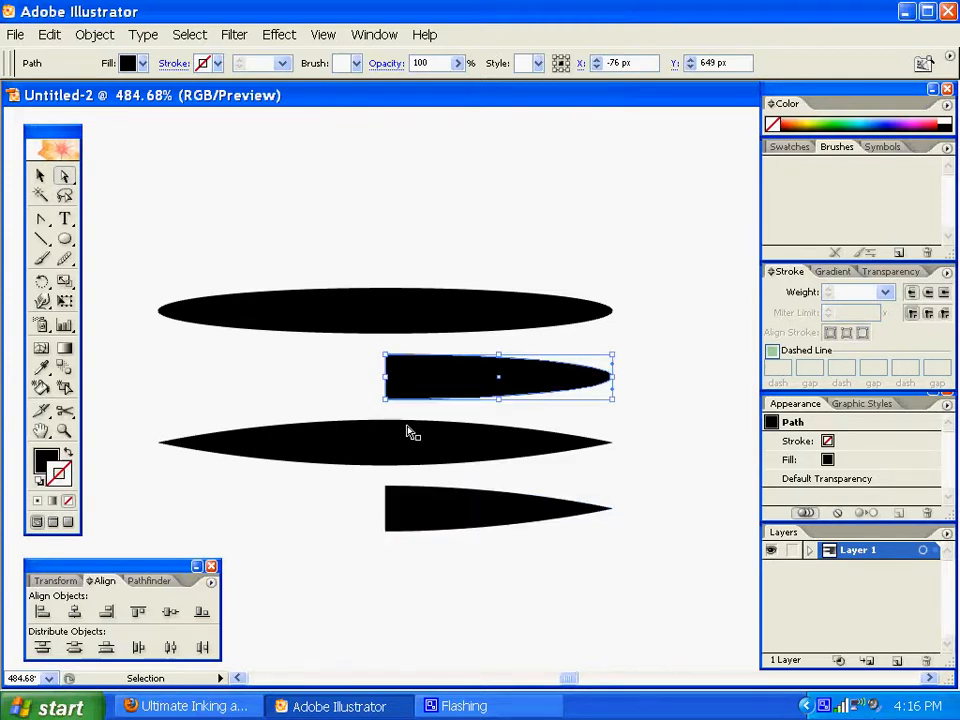
{"action": "key", "text": "ctrl+j"}
{"action": "left_click", "coordinate": [227, 378]}
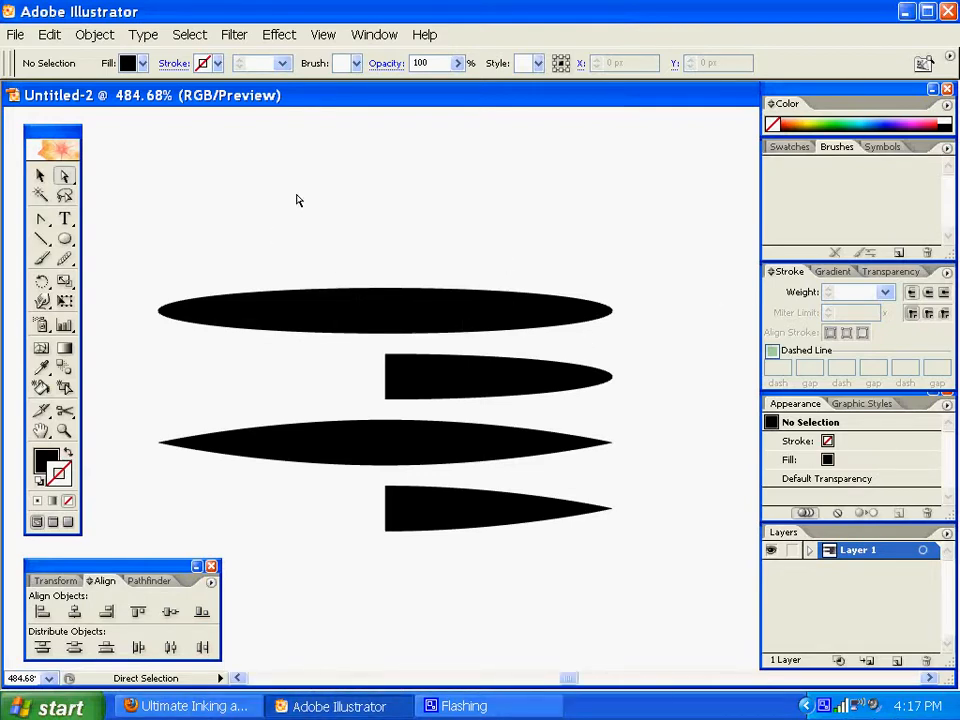
Step: Create a new art brush from the topmost full ellipse with its width set to 10%
{"action": "left_click", "coordinate": [38, 178]}
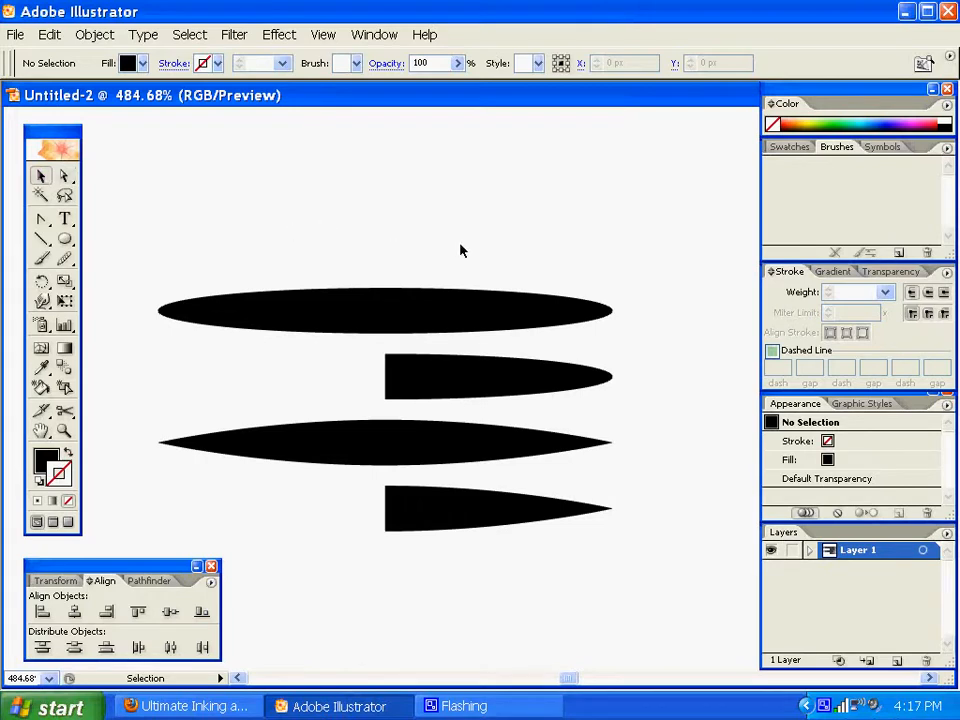
{"action": "left_click", "coordinate": [369, 317]}
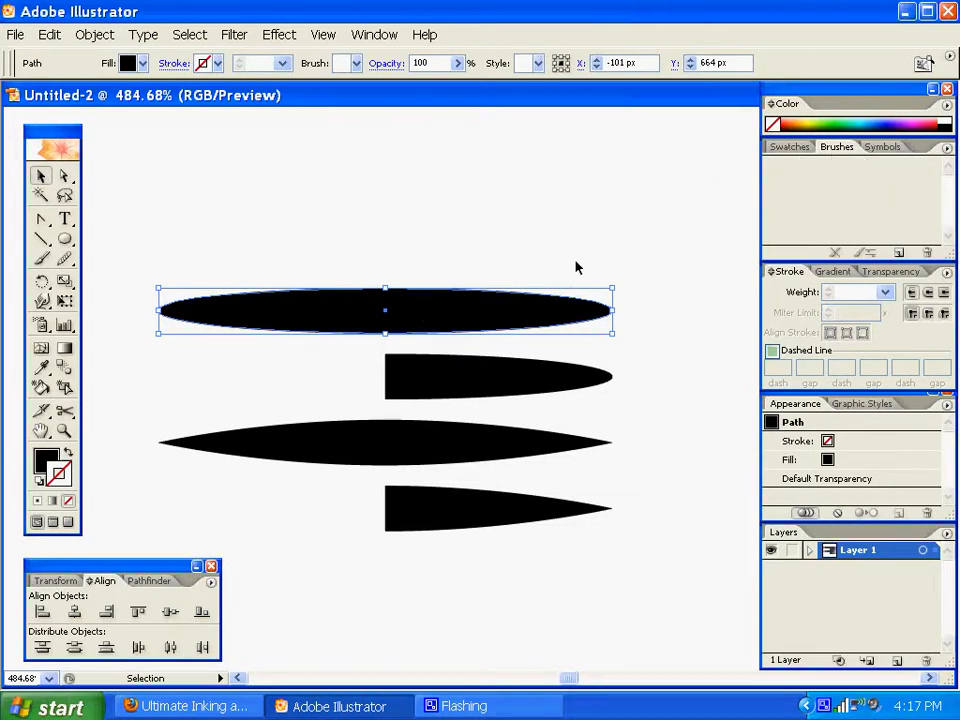
{"action": "left_click", "coordinate": [900, 253]}
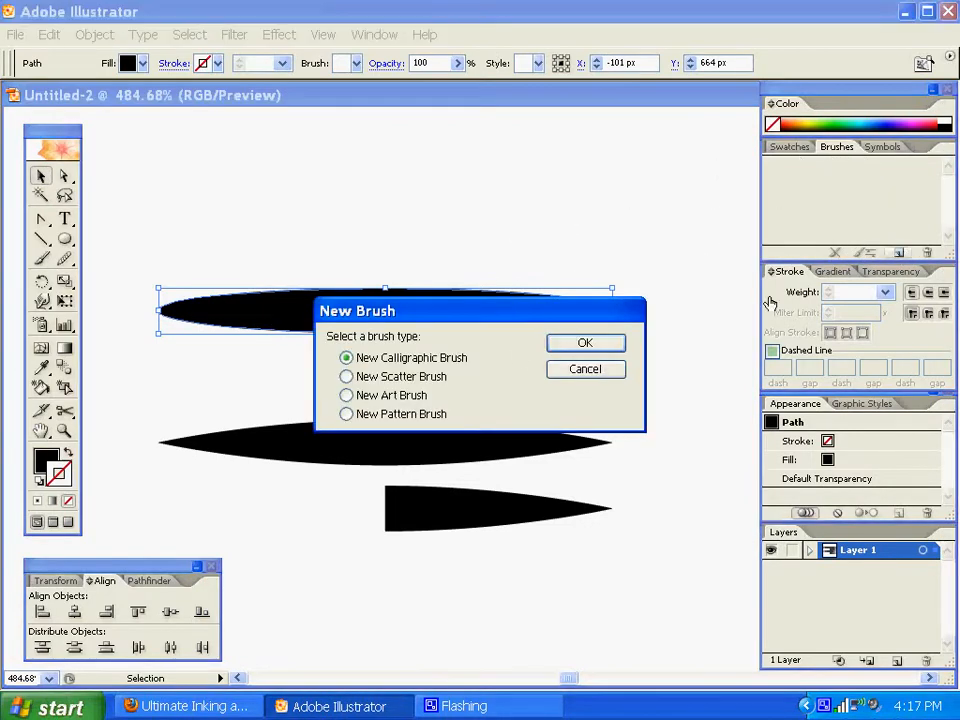
{"action": "left_click", "coordinate": [370, 396]}
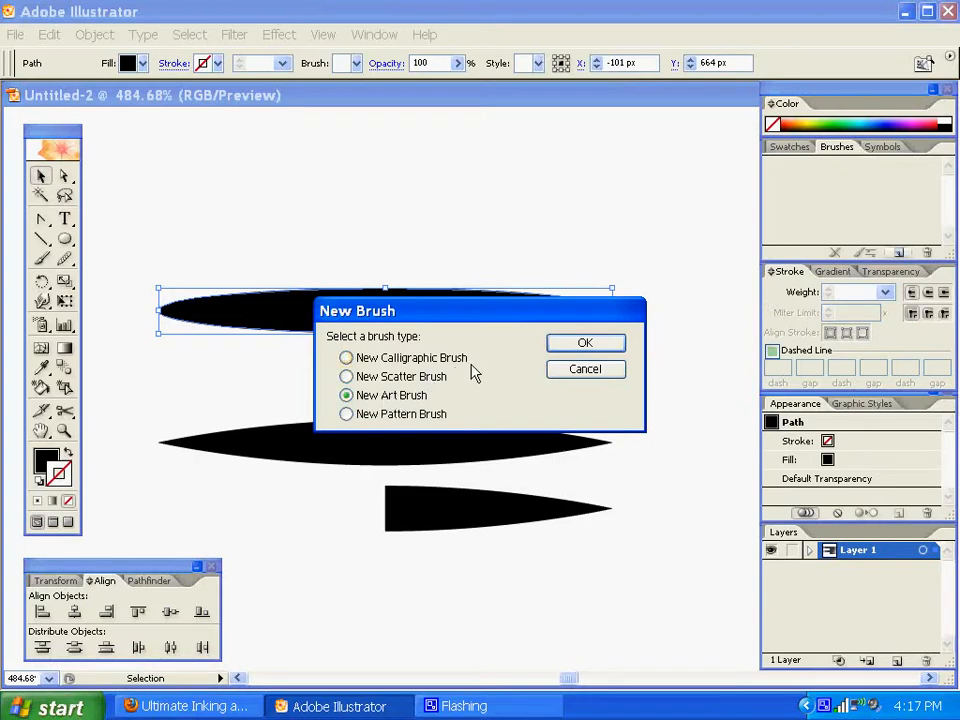
{"action": "left_click", "coordinate": [580, 345]}
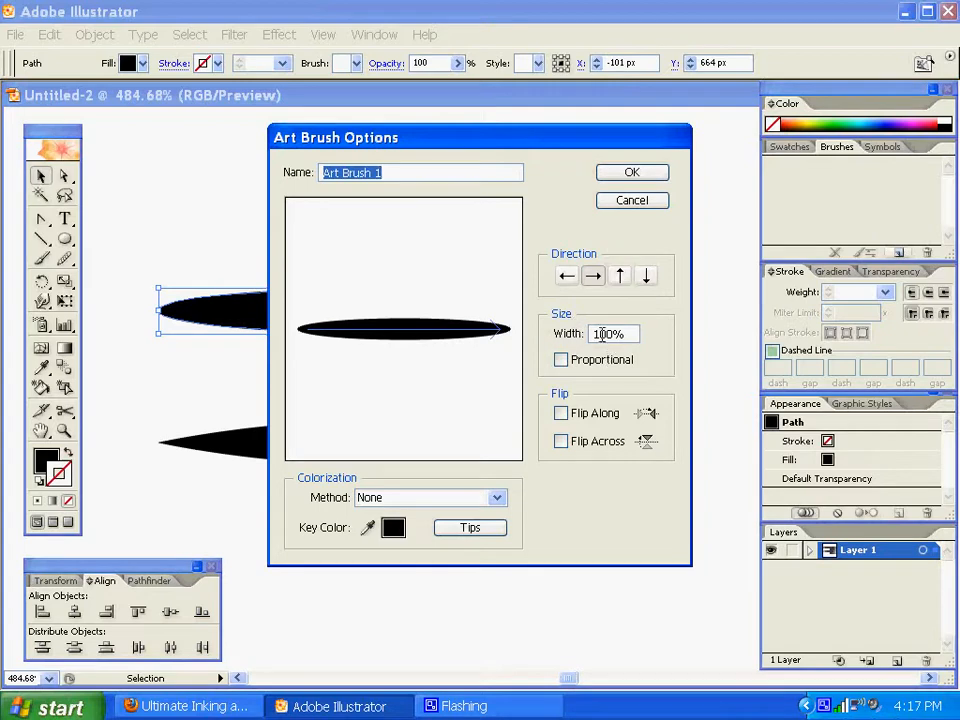
{"action": "left_click_drag", "start_coordinate": [610, 334], "coordinate": [560, 338]}
{"action": "type", "text": "10"}
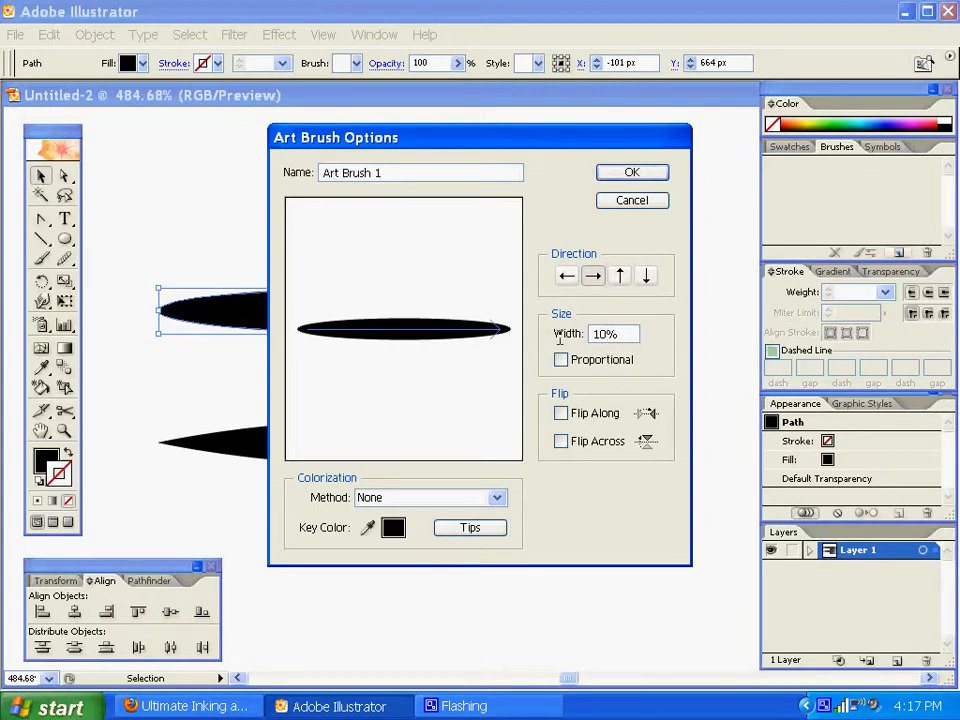
{"action": "left_click", "coordinate": [627, 172]}
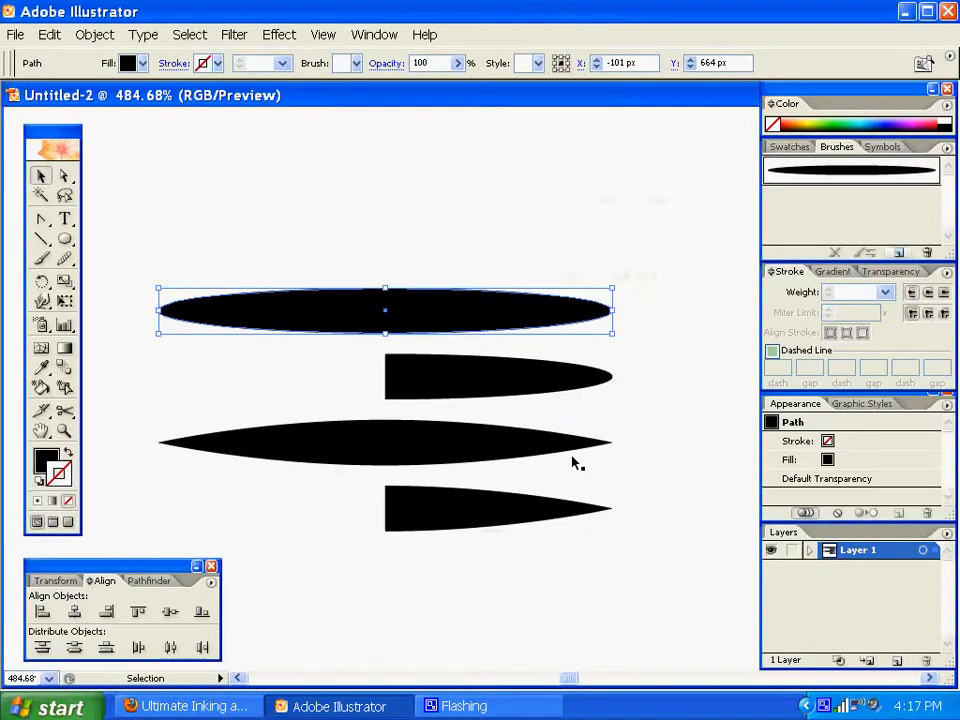
Step: Create a new art brush from the half ellipse with the rounded end, setting its width to 10%
{"action": "left_click", "coordinate": [611, 375]}
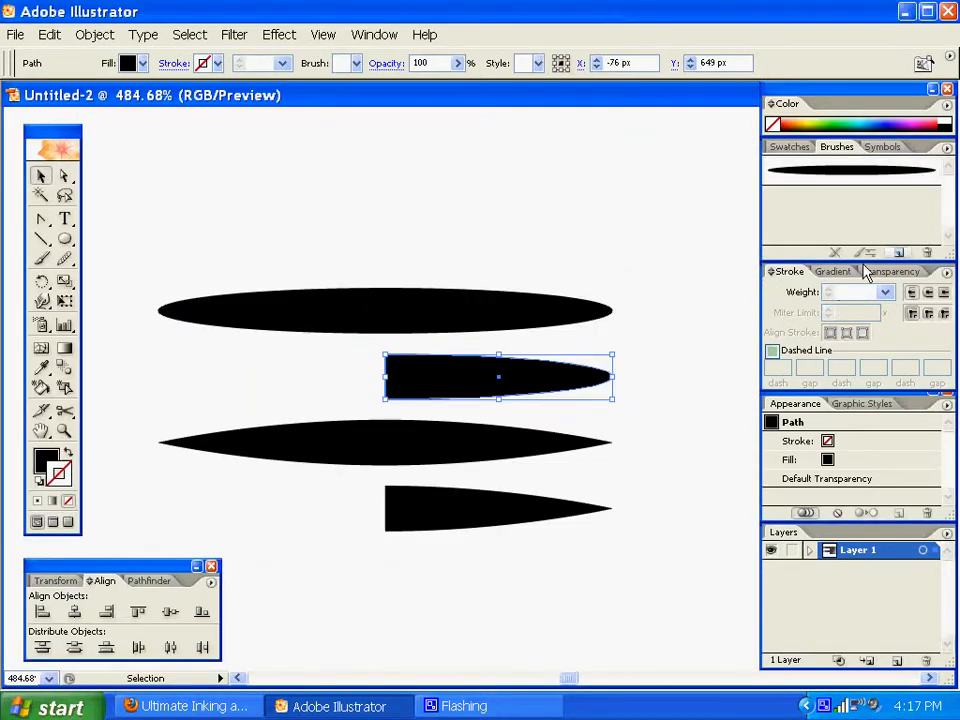
{"action": "left_click", "coordinate": [898, 252]}
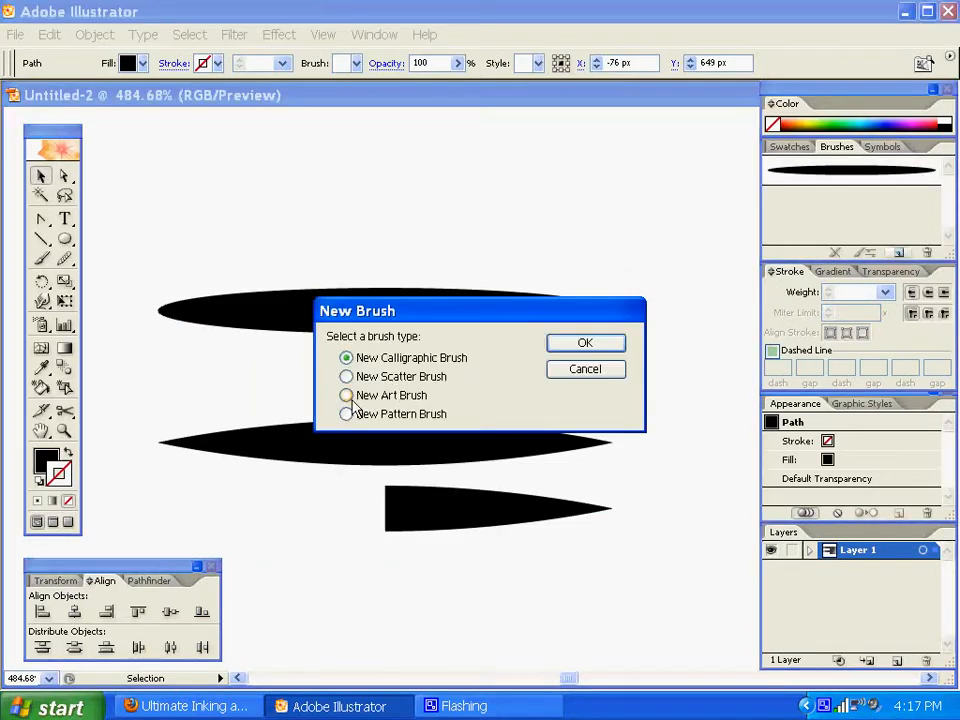
{"action": "left_click", "coordinate": [360, 396]}
{"action": "left_click", "coordinate": [583, 347]}
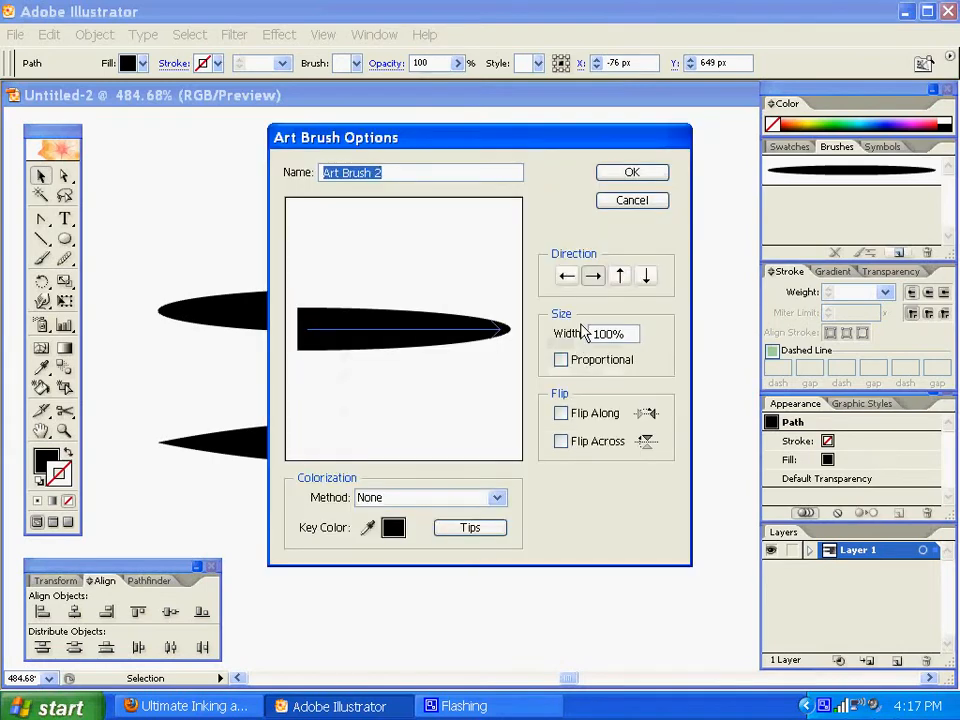
{"action": "double_click", "coordinate": [606, 333]}
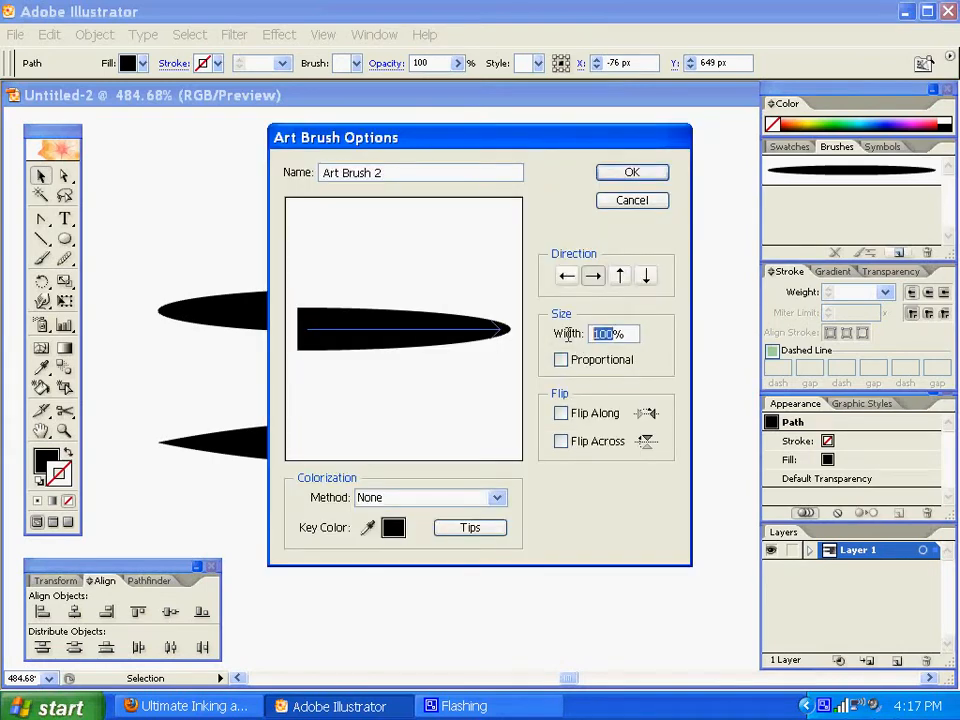
{"action": "type", "text": "10"}
{"action": "left_click", "coordinate": [631, 174]}
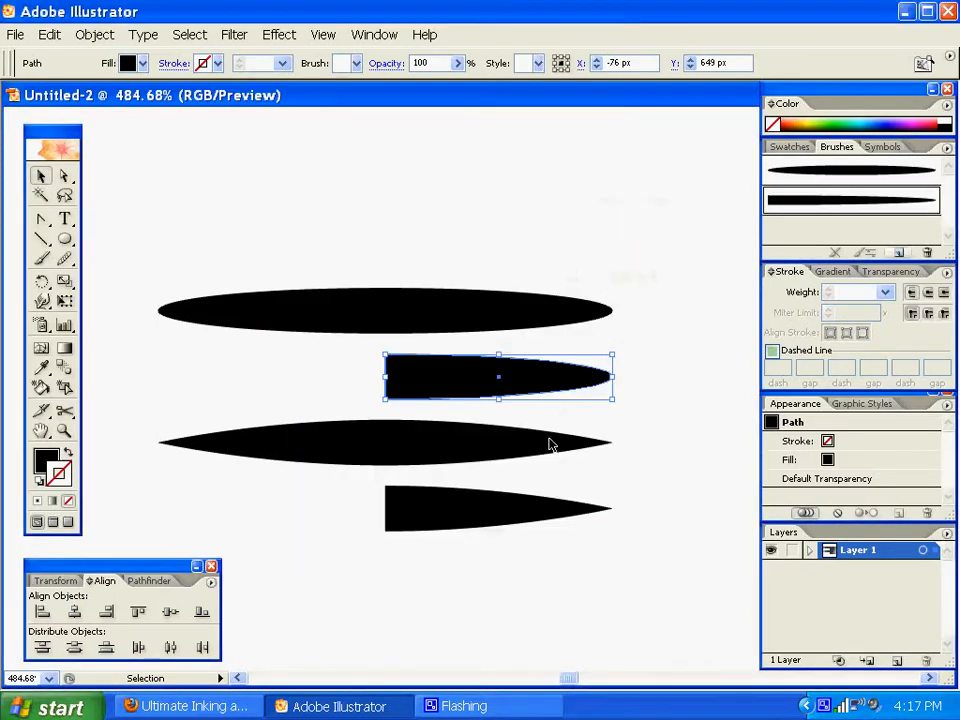
Step: Create a new art brush from the full shape with two pointed ends, setting its width to 10%
{"action": "left_click", "coordinate": [398, 447]}
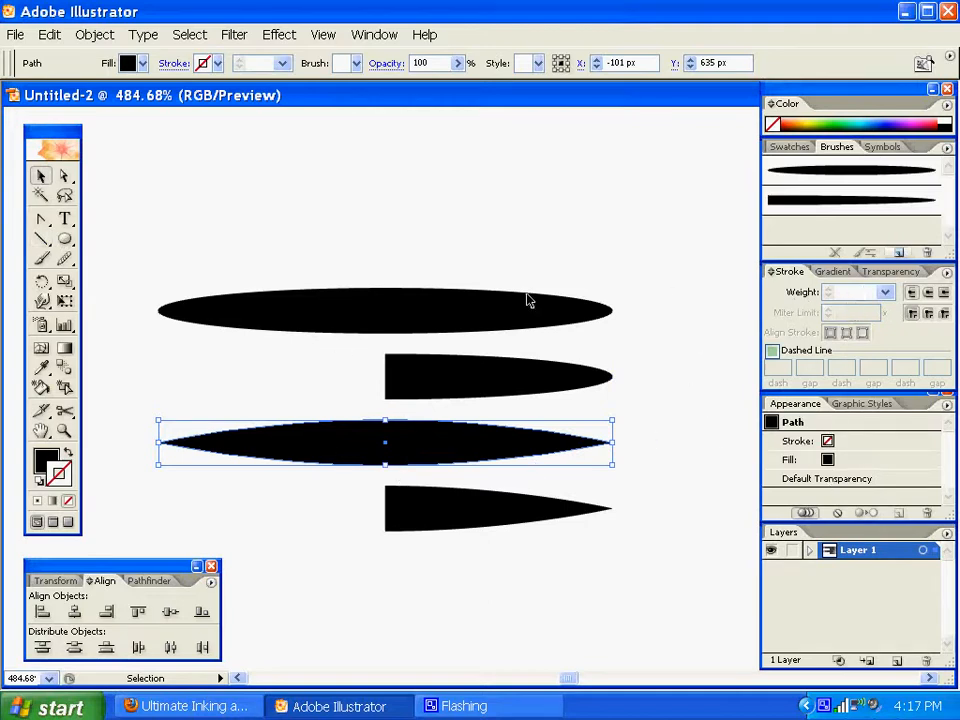
{"action": "left_click", "coordinate": [862, 253]}
{"action": "left_click", "coordinate": [415, 397]}
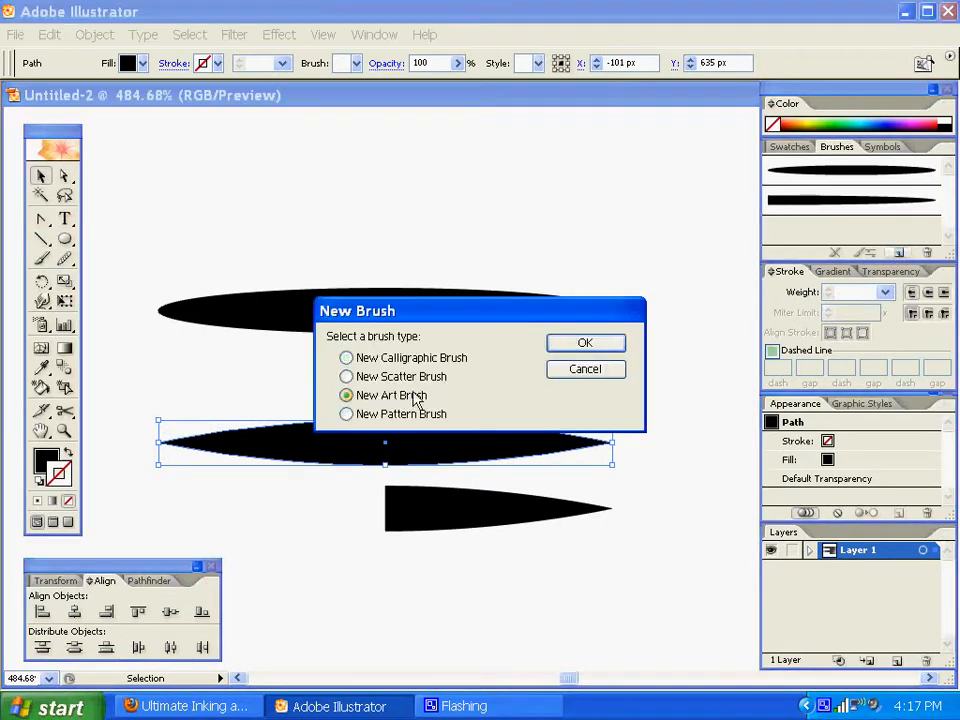
{"action": "left_click", "coordinate": [582, 345]}
{"action": "double_click", "coordinate": [610, 333]}
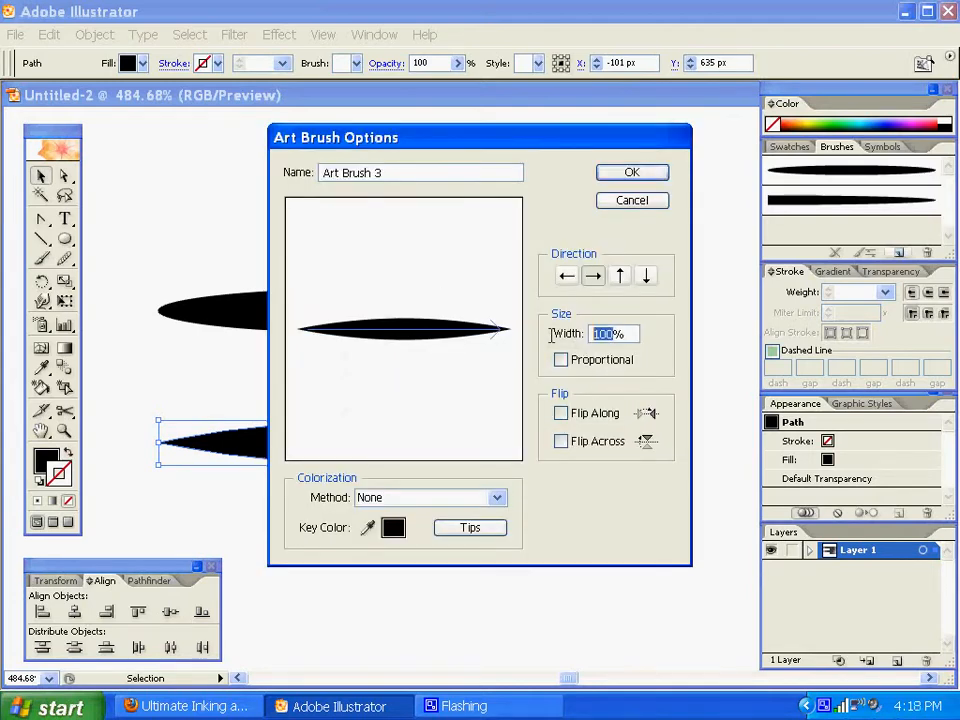
{"action": "type", "text": "10%"}
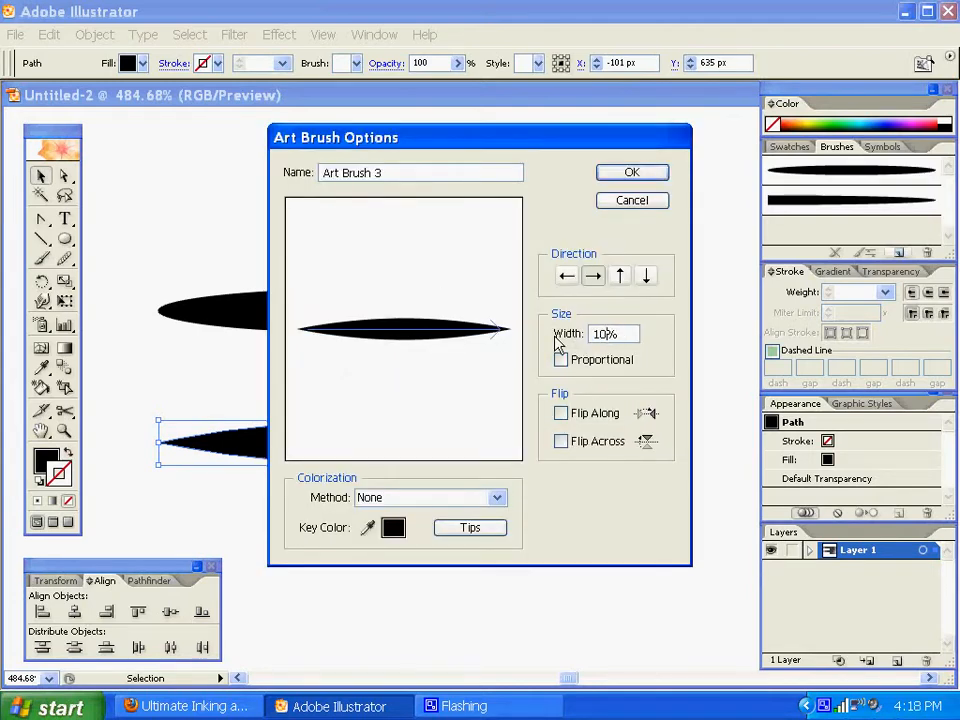
{"action": "left_click", "coordinate": [621, 176]}
Step: Create a new art brush from the lowest half shape with the pointed end, setting its width to 10%
{"action": "left_click", "coordinate": [443, 521]}
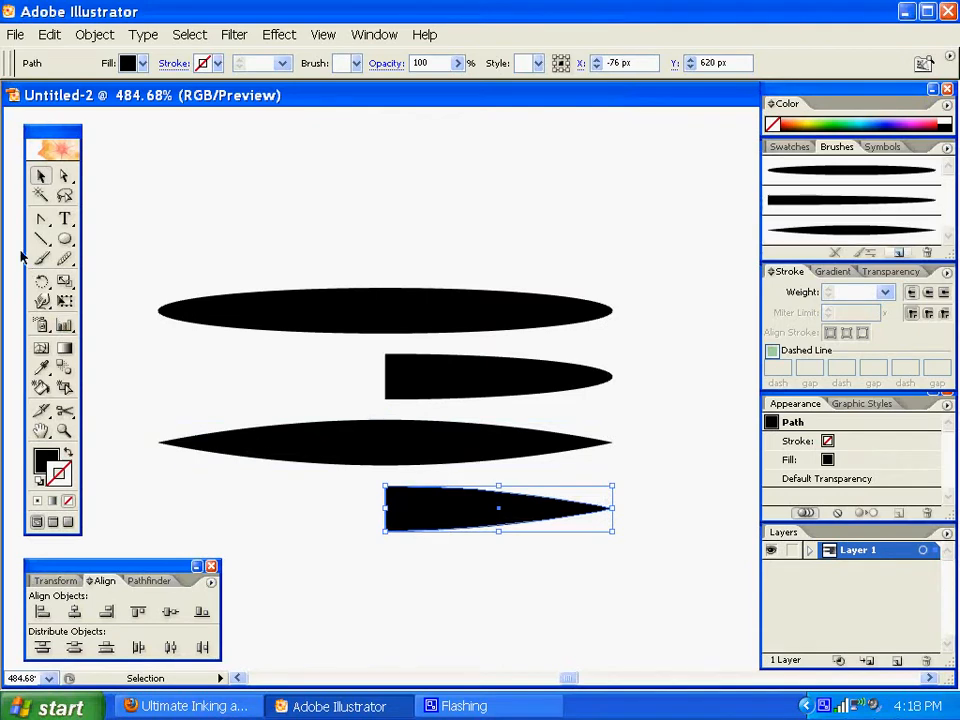
{"action": "left_click", "coordinate": [897, 254]}
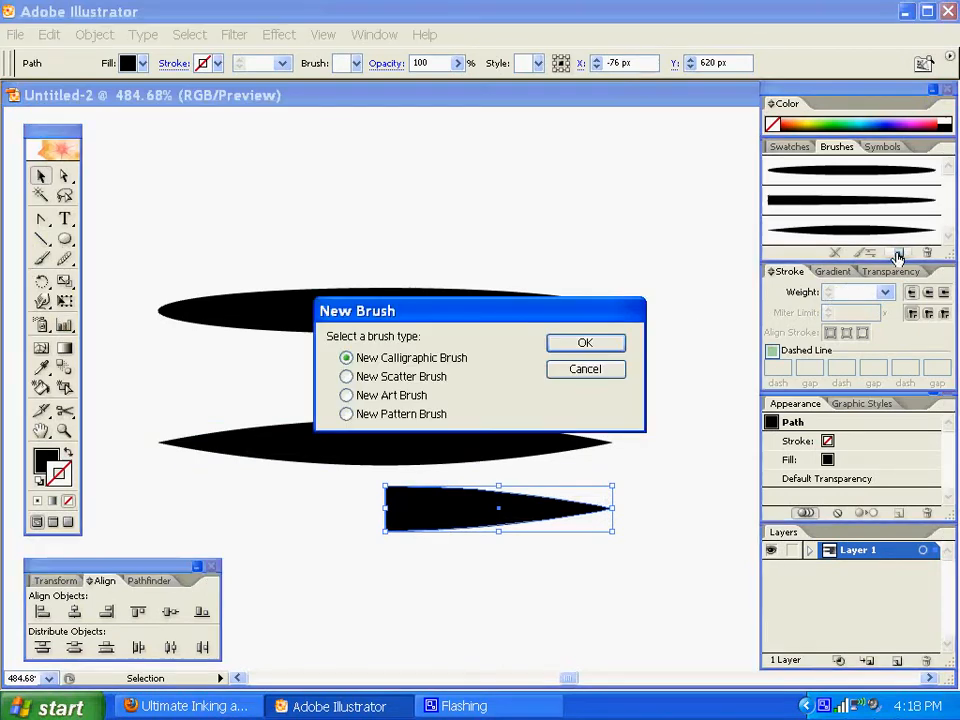
{"action": "left_click", "coordinate": [424, 395]}
{"action": "left_click", "coordinate": [603, 348]}
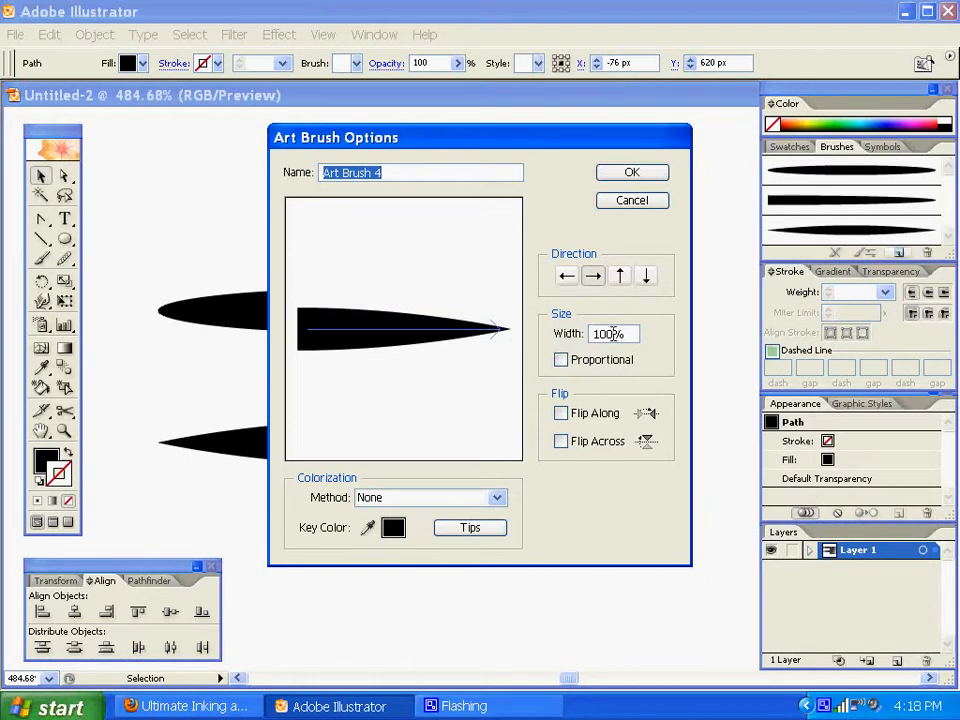
{"action": "left_click_drag", "start_coordinate": [612, 334], "coordinate": [578, 334]}
{"action": "type", "text": "10"}
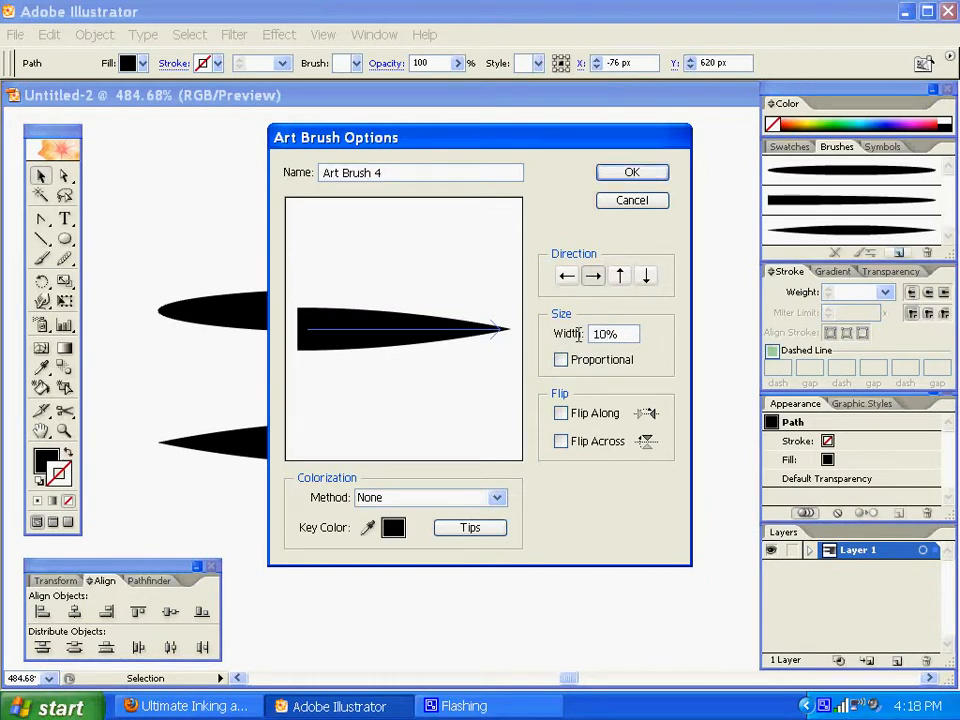
{"action": "left_click", "coordinate": [633, 176]}
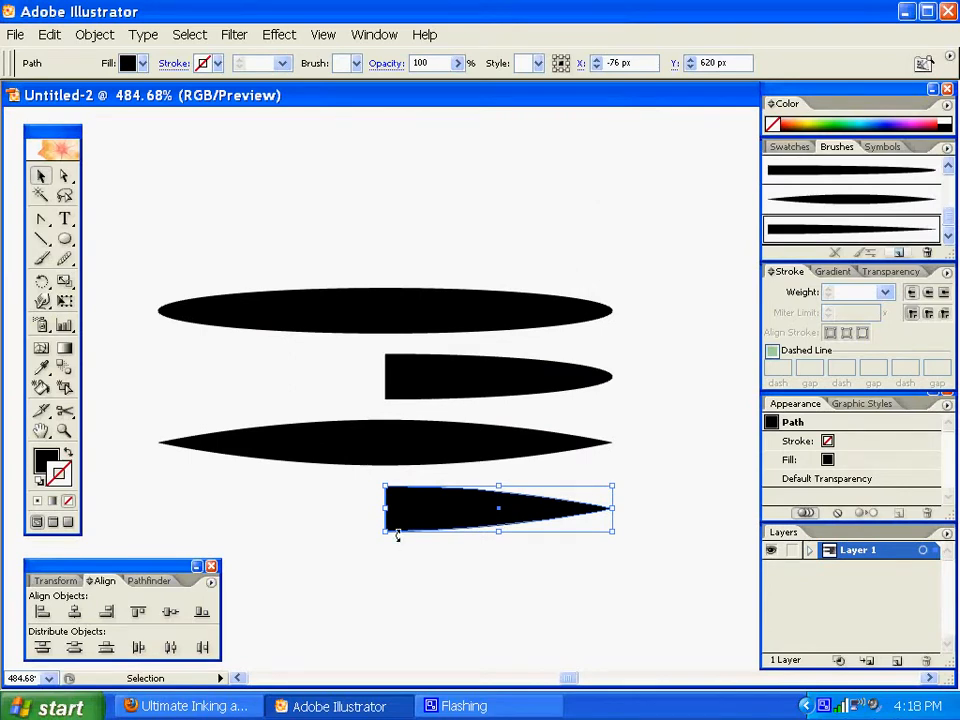
Step: Draw an S-shaped path with three smooth anchor points on the artboard, from about X 58, Y 738 px to X 243, Y 669 px
{"action": "key", "text": "ctrl+minus"}
{"action": "key", "text": "ctrl+minus"}
{"action": "key", "text": "ctrl+minus"}
{"action": "key", "text": "ctrl+minus"}
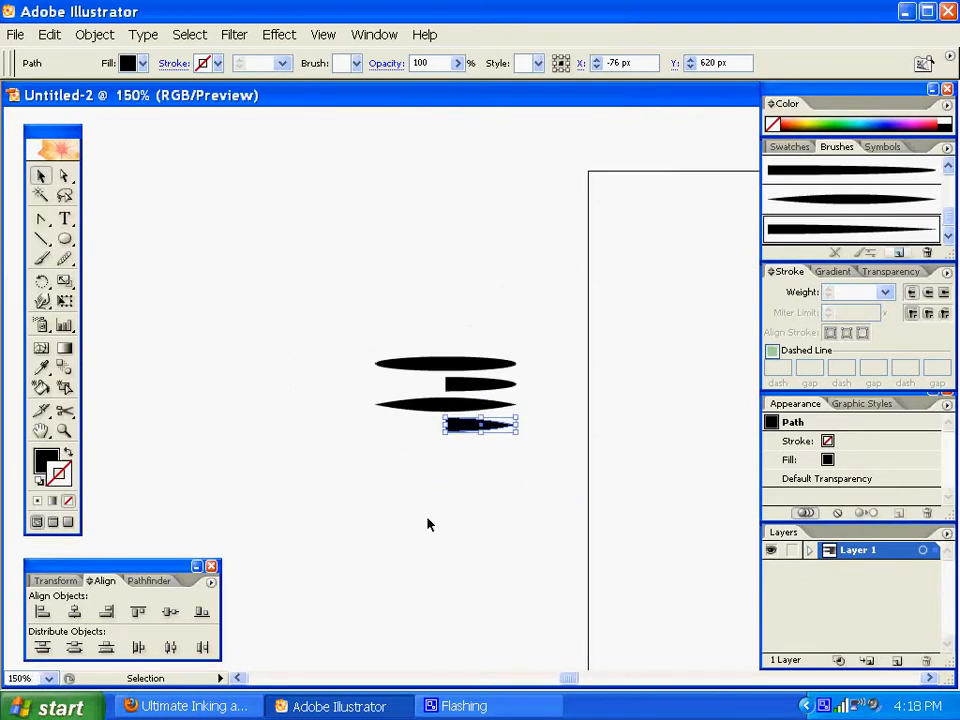
{"action": "key", "text": "space"}
{"action": "left_click_drag", "start_coordinate": [643, 343], "coordinate": [218, 313]}
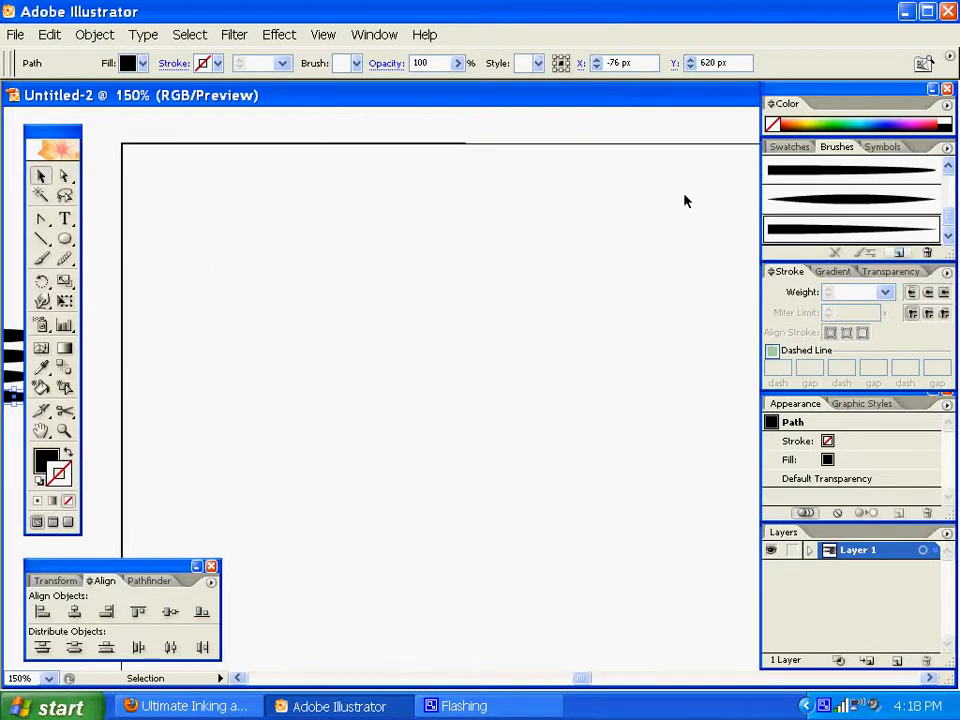
{"action": "left_click", "coordinate": [42, 220]}
{"action": "left_click", "coordinate": [58, 220]}
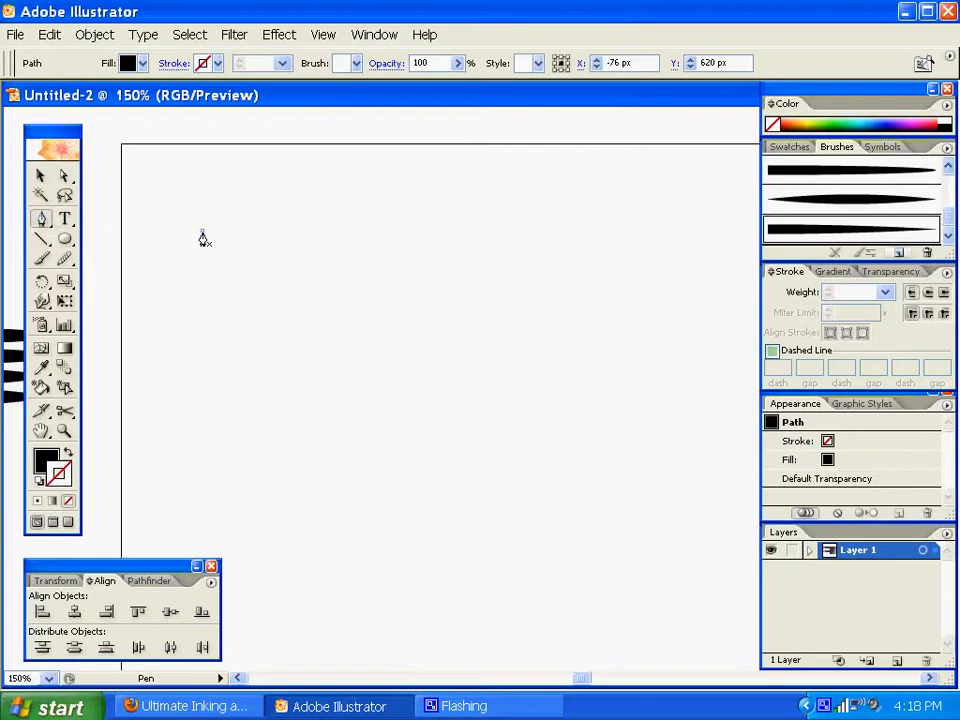
{"action": "left_click_drag", "start_coordinate": [203, 231], "coordinate": [267, 229]}
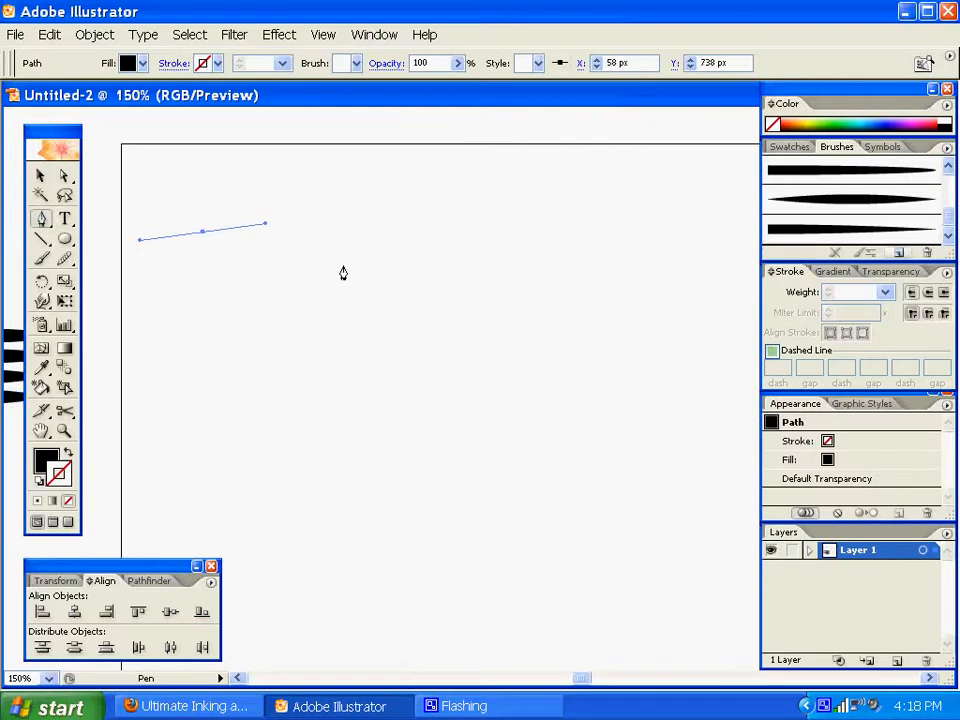
{"action": "left_click_drag", "start_coordinate": [343, 268], "coordinate": [357, 320]}
{"action": "left_click_drag", "start_coordinate": [463, 328], "coordinate": [514, 296]}
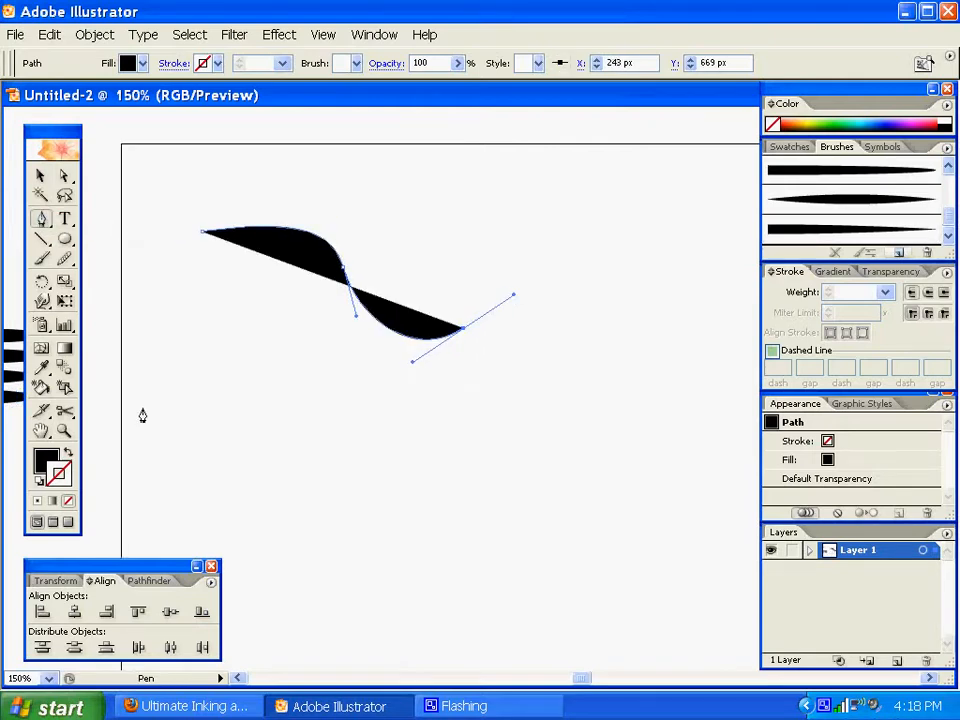
Step: Swap the S-curve's fill and stroke so it has only a black stroke, and set the stroke weight to 8 pt
{"action": "left_click", "coordinate": [65, 454]}
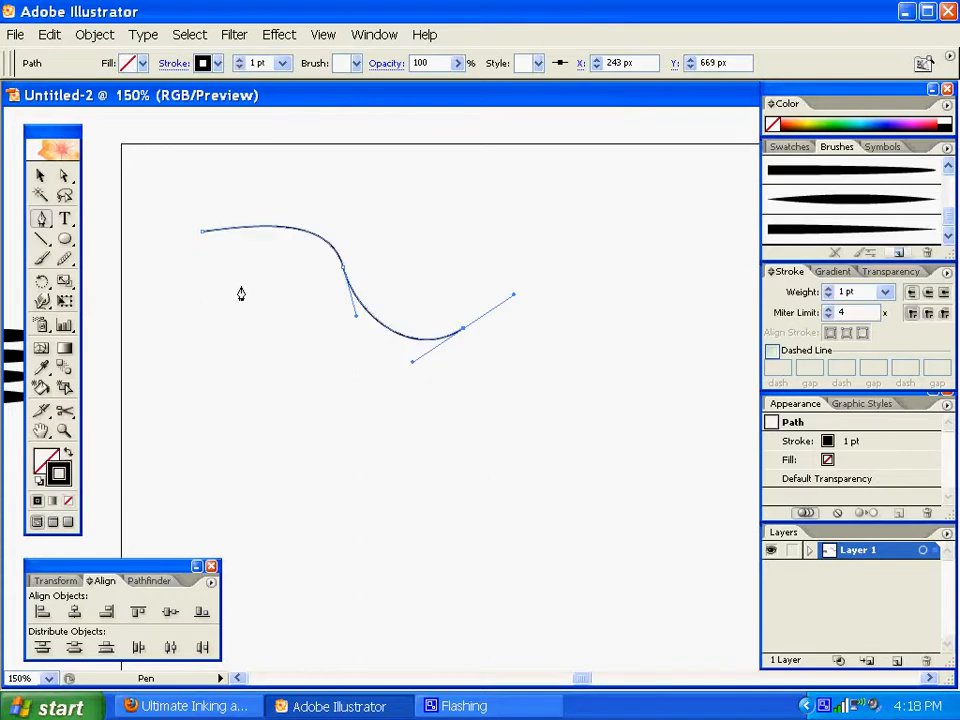
{"action": "left_click", "coordinate": [41, 175]}
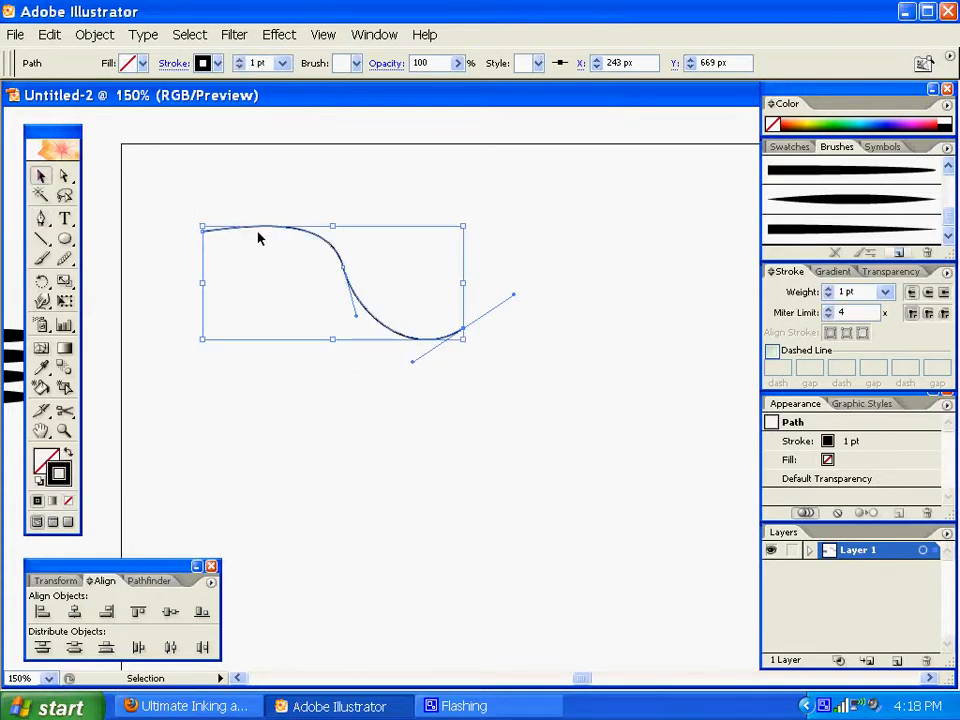
{"action": "left_click", "coordinate": [885, 291]}
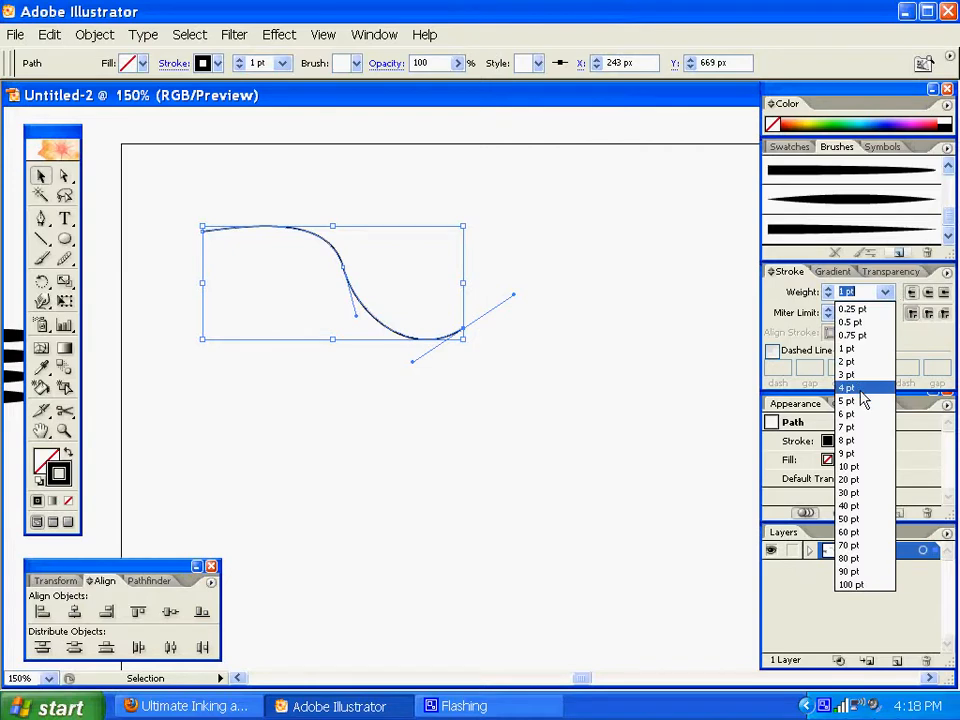
{"action": "left_click", "coordinate": [855, 443]}
{"action": "left_click", "coordinate": [309, 416]}
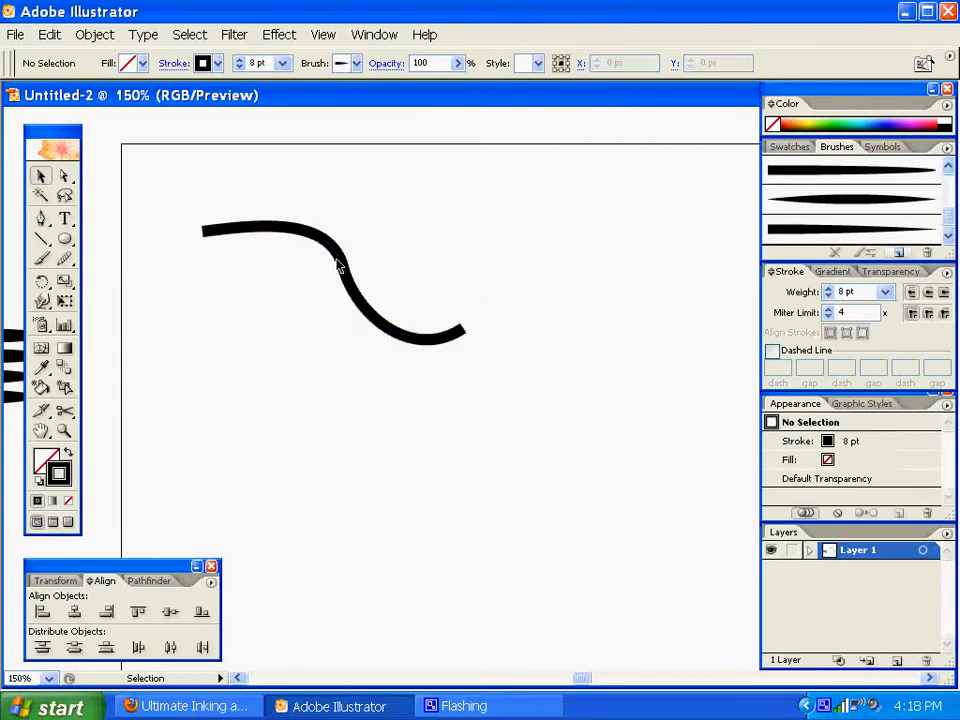
Step: Duplicate the S-curve three times below the original to form a stack of four curves
{"action": "left_click", "coordinate": [338, 265]}
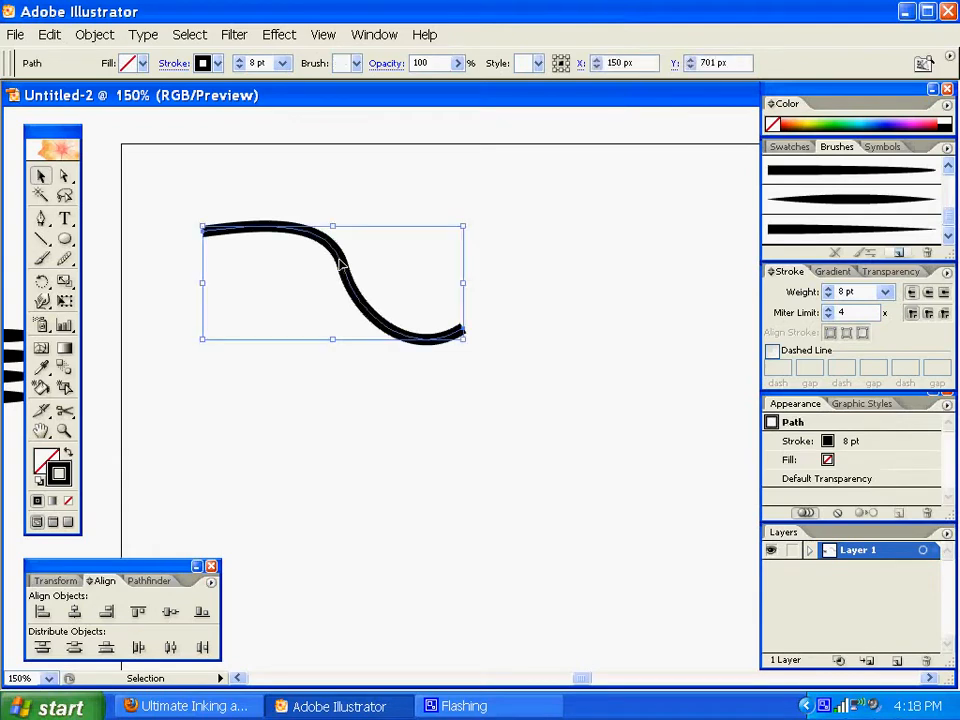
{"action": "left_click_drag", "start_coordinate": [340, 265], "coordinate": [363, 567]}
{"action": "left_click", "coordinate": [422, 407]}
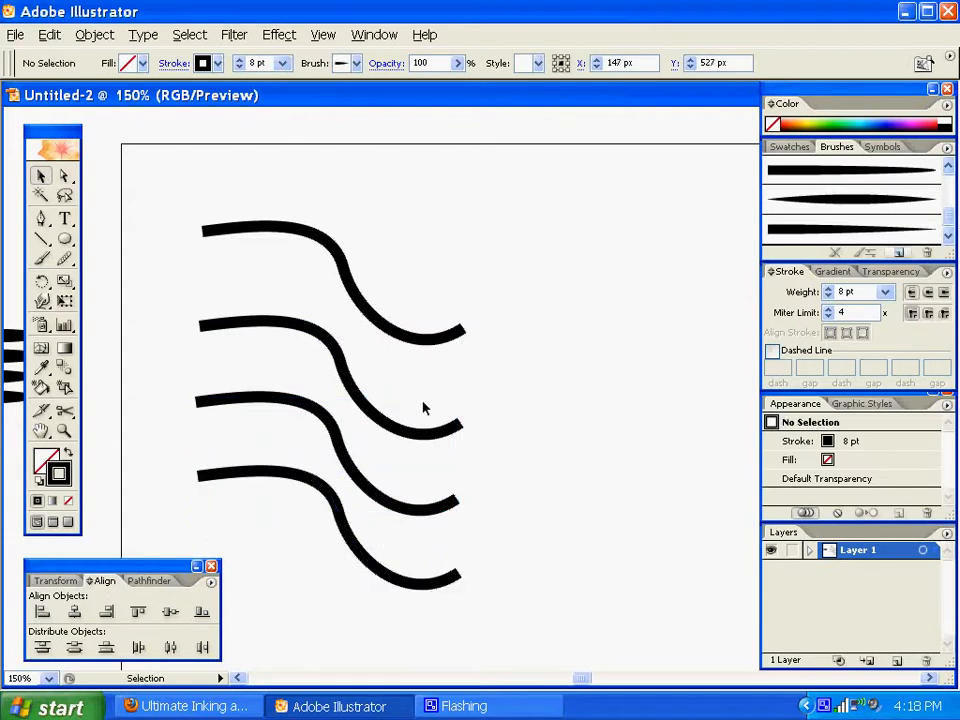
Step: Move the second S-curve up closer to the first one, to about X 144 px, Y 665 px
{"action": "left_click", "coordinate": [336, 288]}
{"action": "left_click", "coordinate": [306, 330]}
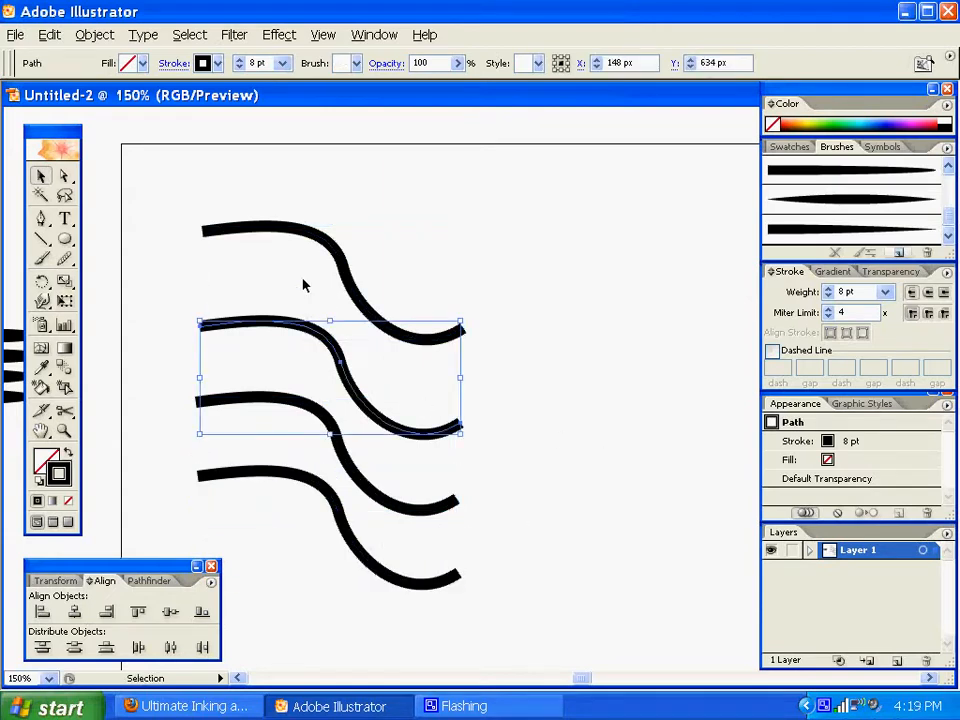
{"action": "left_click", "coordinate": [313, 237]}
{"action": "left_click", "coordinate": [303, 333]}
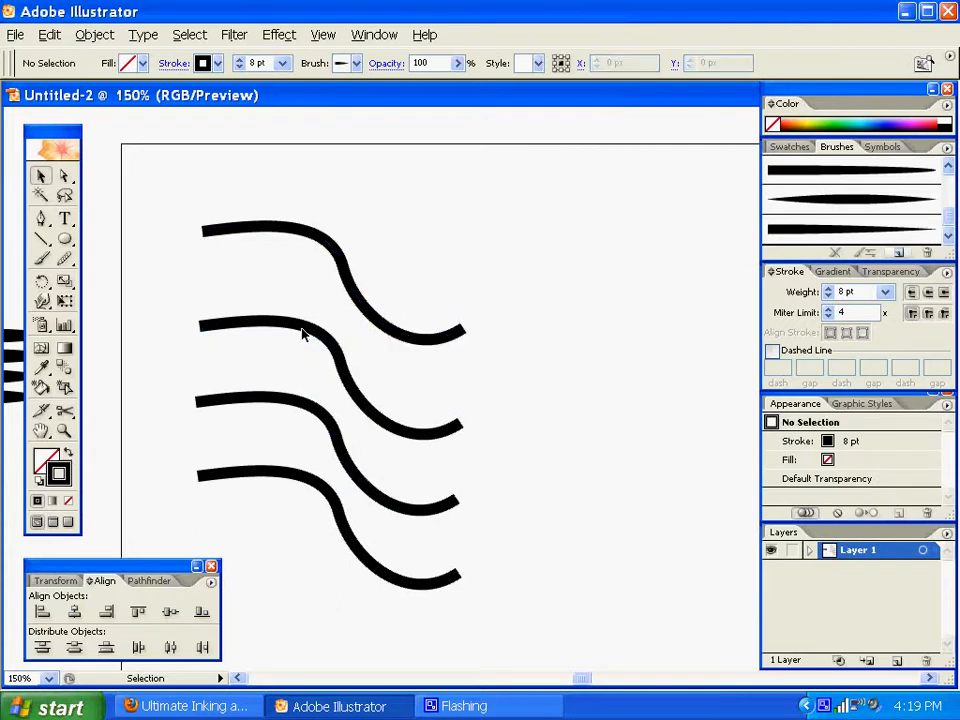
{"action": "left_click_drag", "start_coordinate": [303, 333], "coordinate": [297, 288]}
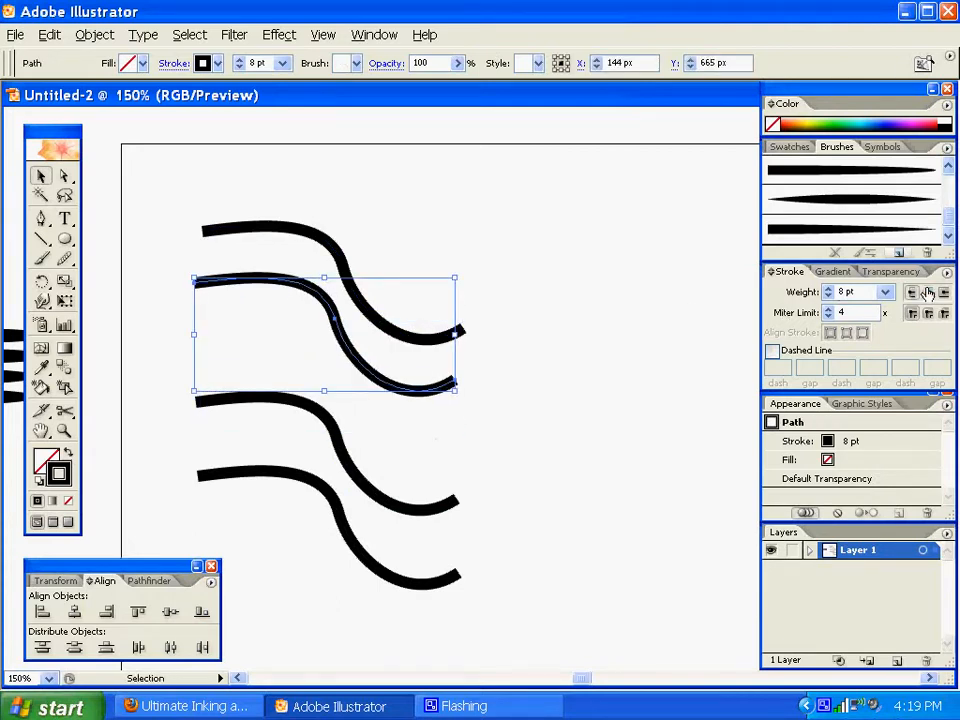
Step: Give the second S-curve round caps and move the third and fourth curves up to about X 137, Y 612 px and X 129, Y 561 px
{"action": "left_click", "coordinate": [564, 426]}
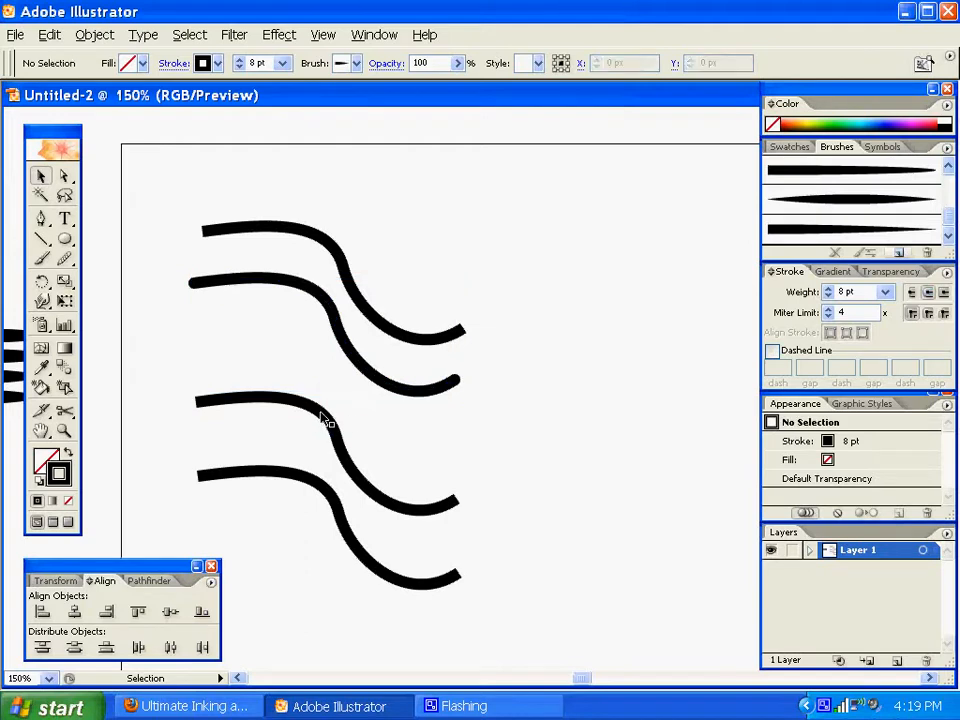
{"action": "left_click_drag", "start_coordinate": [317, 412], "coordinate": [306, 377]}
{"action": "left_click", "coordinate": [507, 516]}
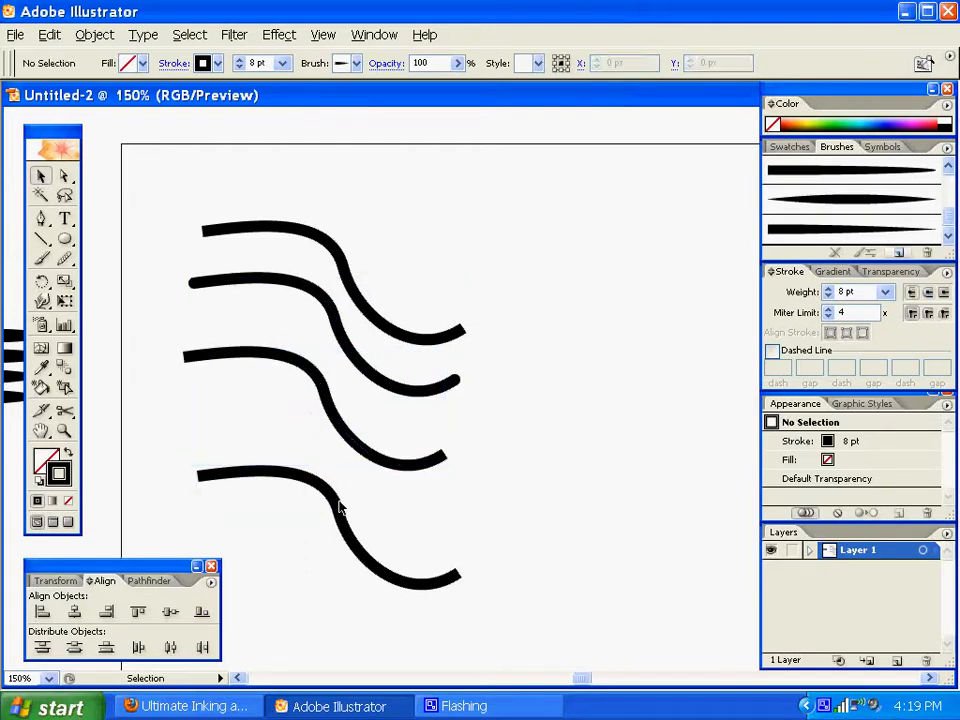
{"action": "left_click_drag", "start_coordinate": [333, 502], "coordinate": [308, 454]}
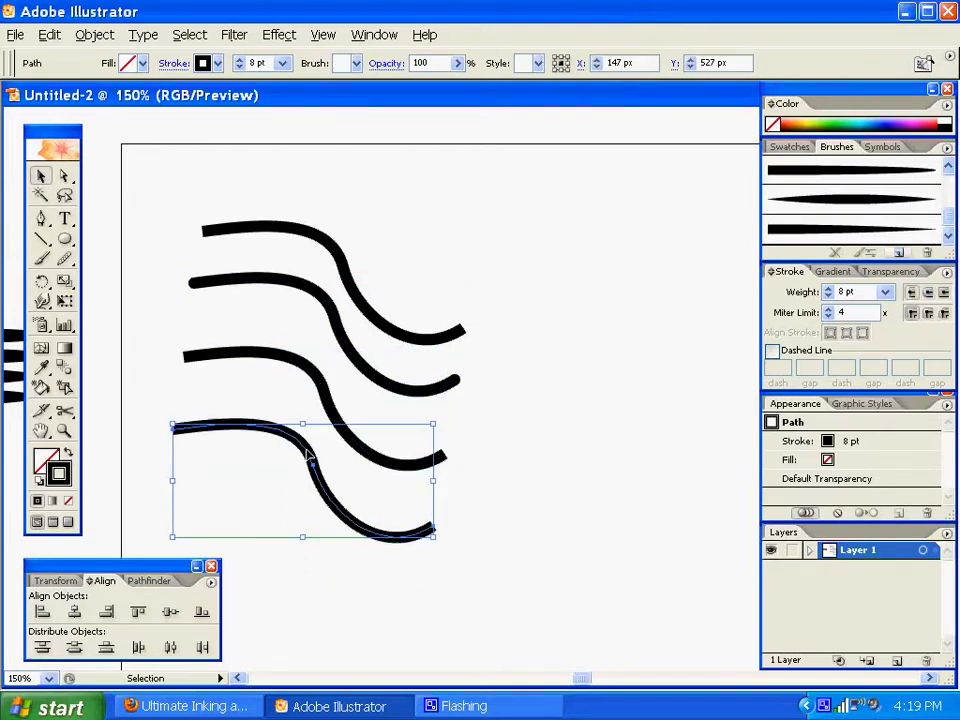
{"action": "left_click", "coordinate": [562, 520]}
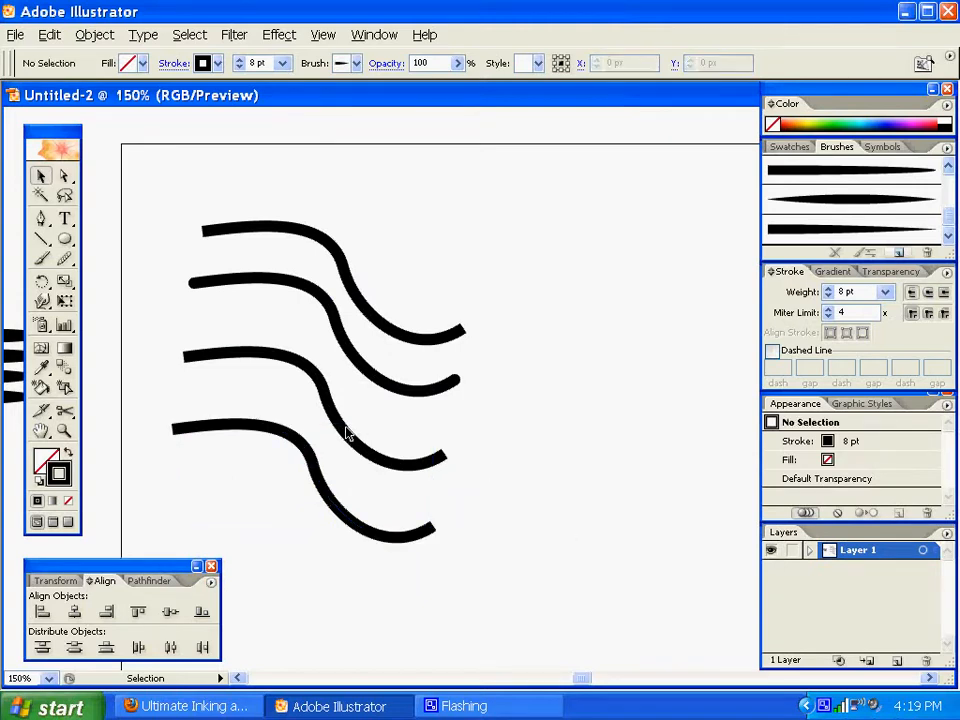
Step: Duplicate the fourth S-curve twice below it to extend the stack to six curves
{"action": "left_click", "coordinate": [345, 436]}
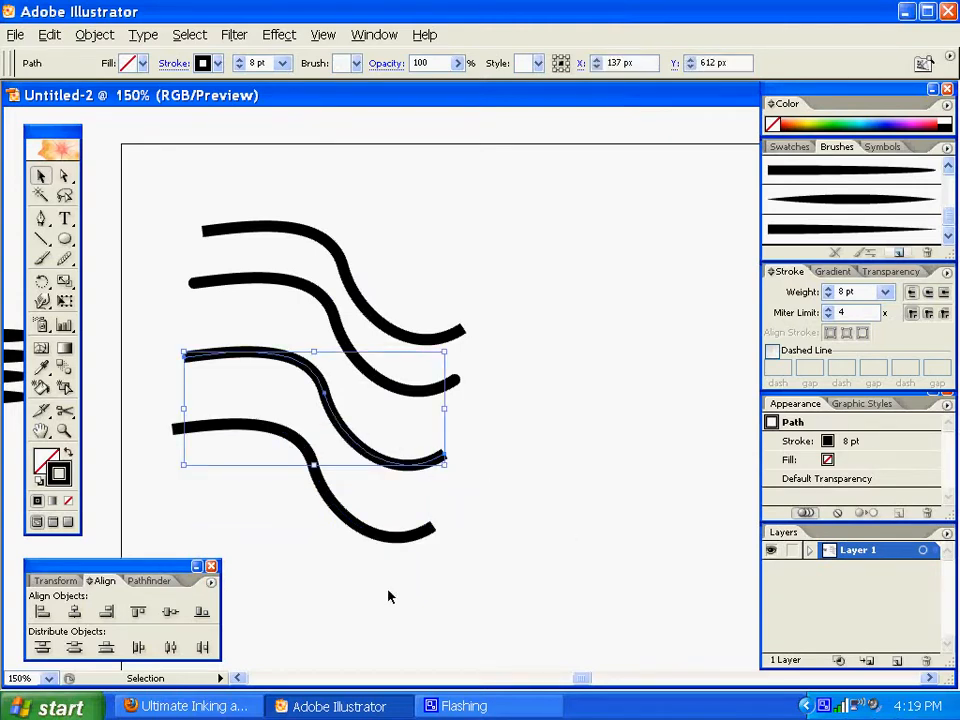
{"action": "key", "text": "space"}
{"action": "left_click_drag", "start_coordinate": [376, 623], "coordinate": [467, 489]}
{"action": "left_click", "coordinate": [446, 371]}
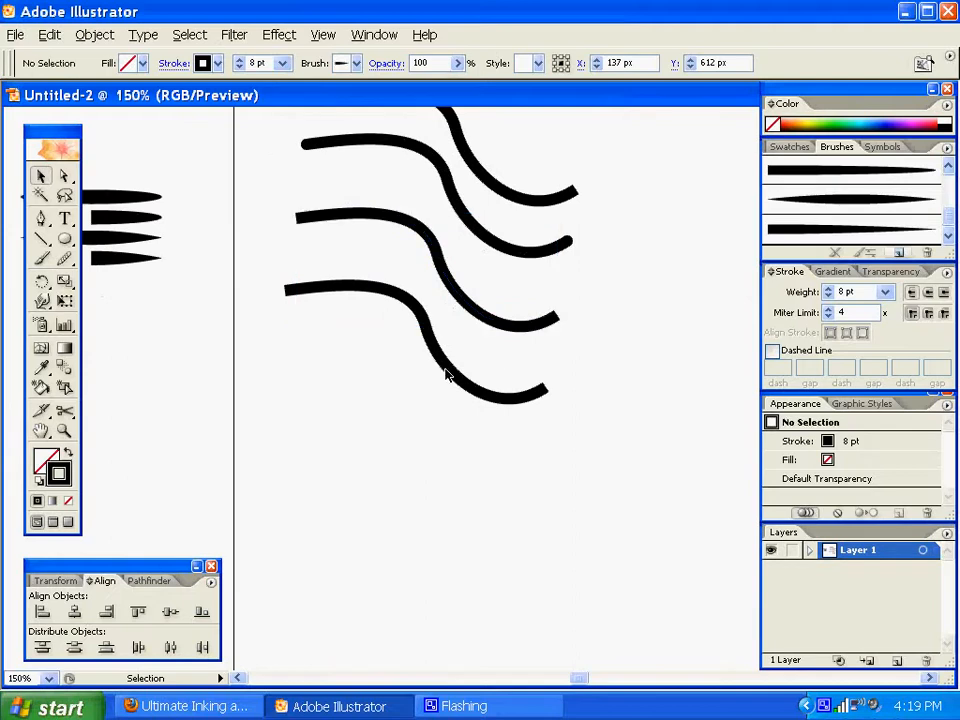
{"action": "left_click", "coordinate": [447, 371]}
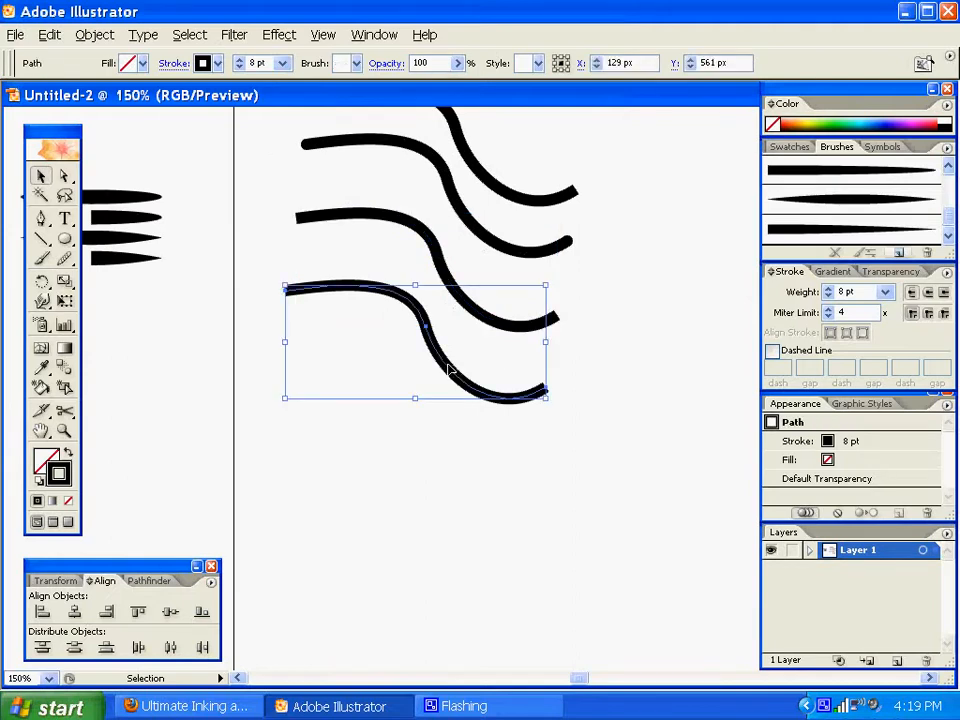
{"action": "left_click_drag", "start_coordinate": [449, 370], "coordinate": [449, 498]}
{"action": "left_click", "coordinate": [641, 409]}
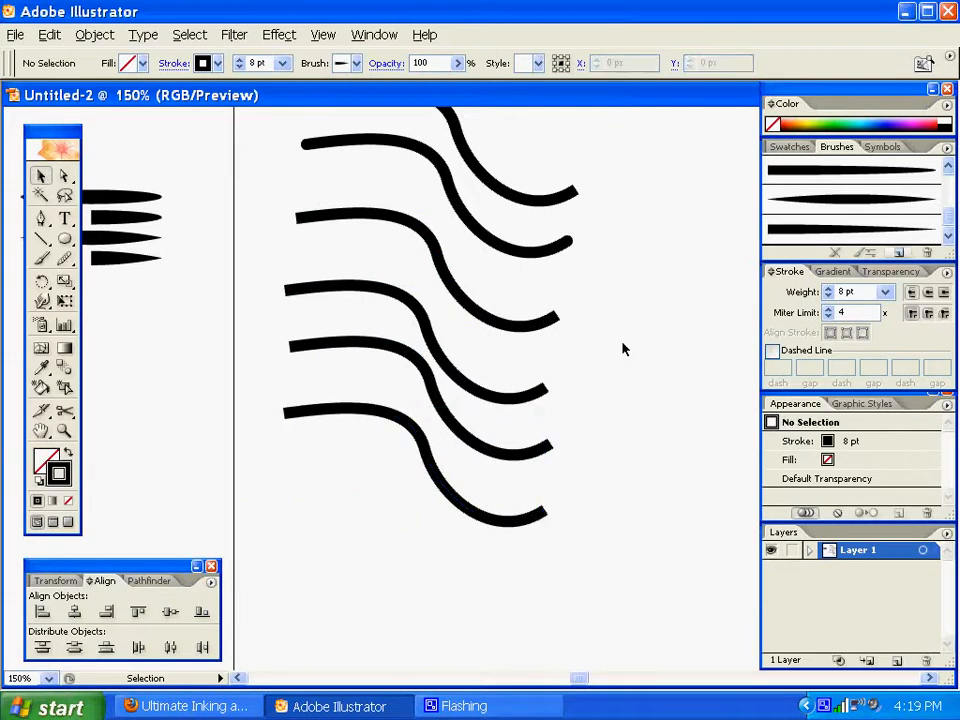
Step: Apply the fully elliptical Art Brush 1 to the third S-curve and set its stroke weight to 8 pt
{"action": "left_click_drag", "start_coordinate": [621, 347], "coordinate": [643, 437]}
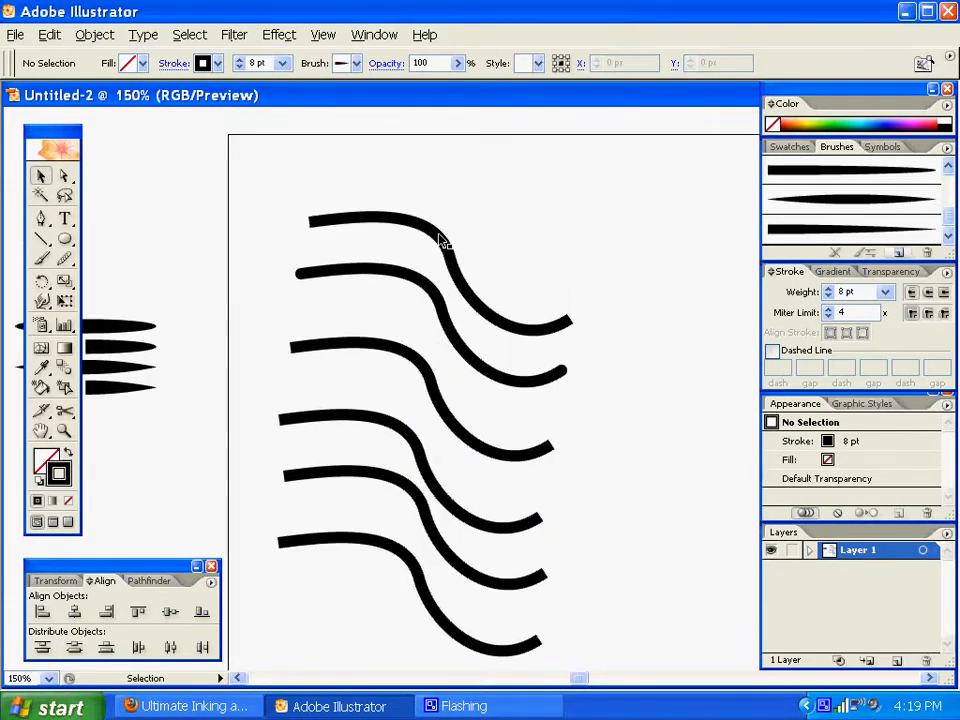
{"action": "left_click", "coordinate": [428, 378]}
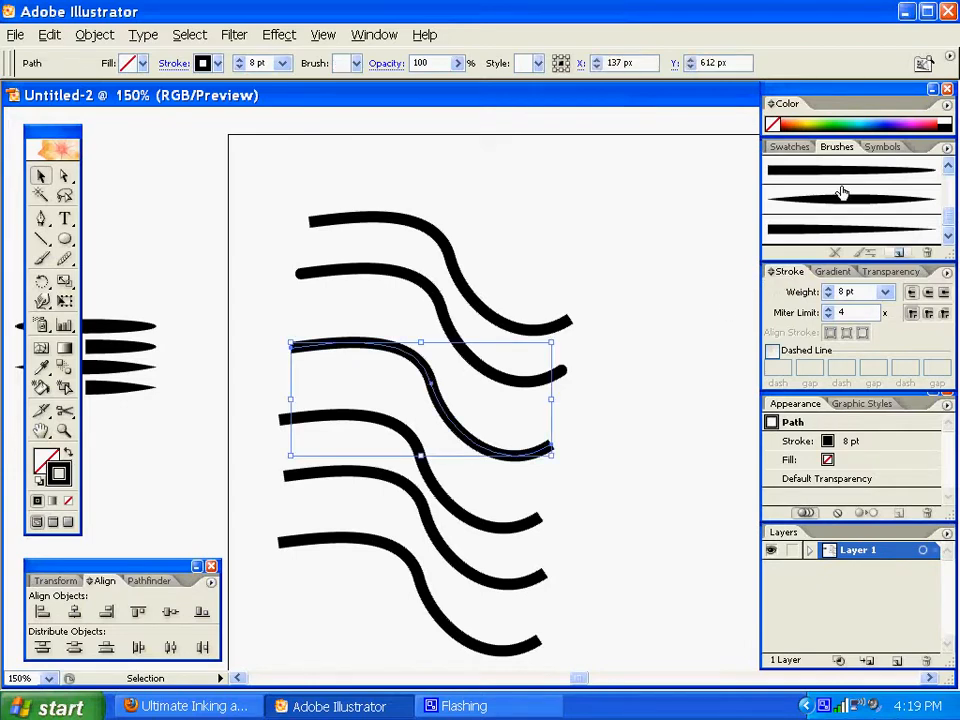
{"action": "left_click_drag", "start_coordinate": [955, 222], "coordinate": [945, 193]}
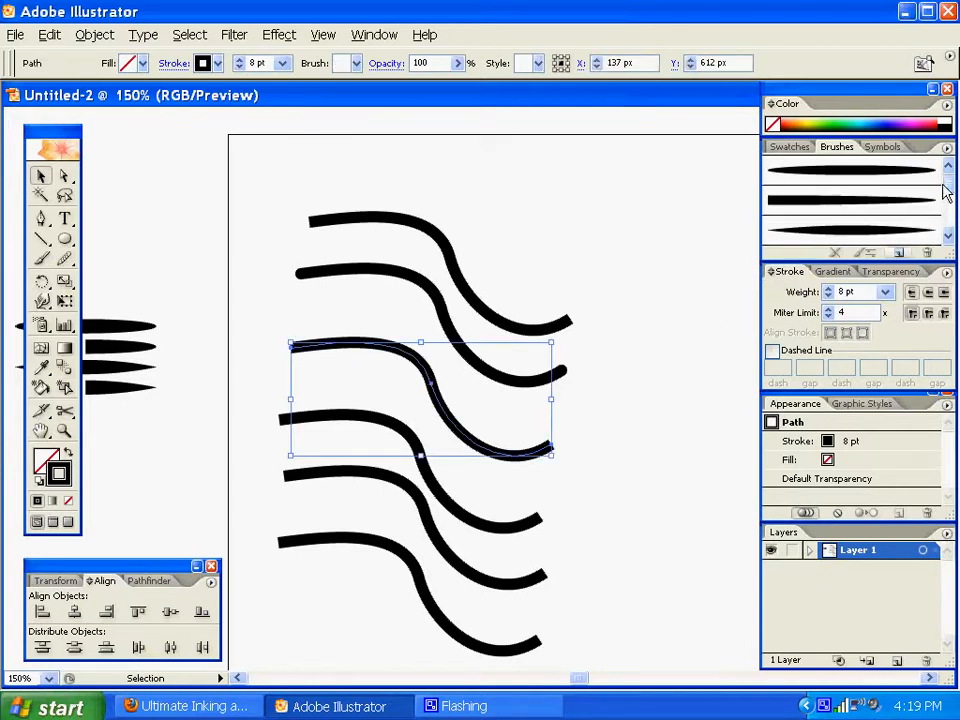
{"action": "left_click", "coordinate": [868, 175]}
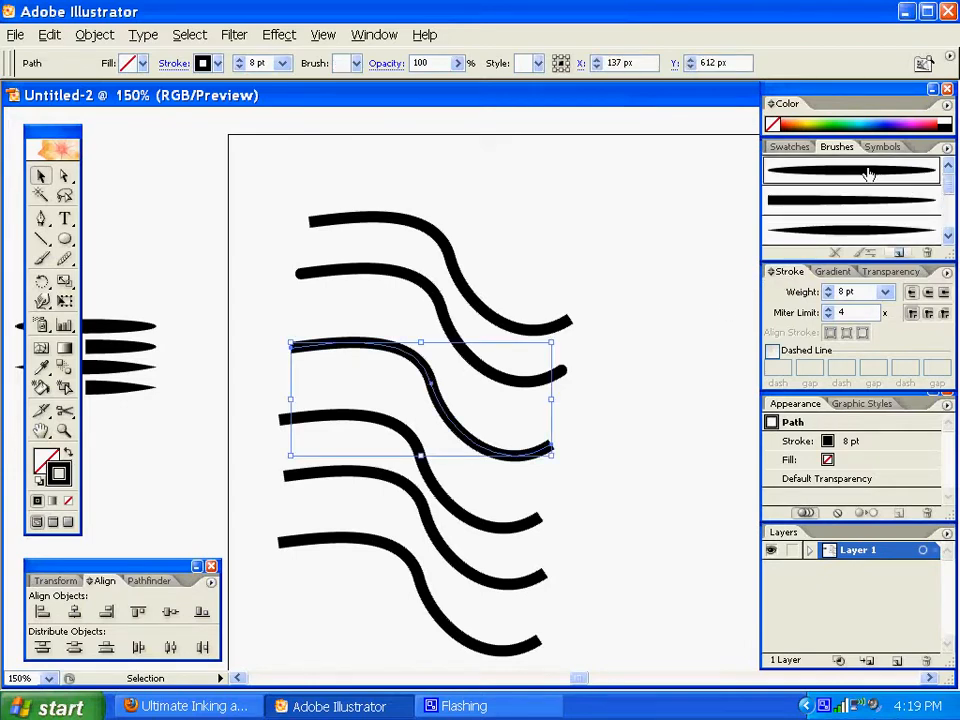
{"action": "left_click", "coordinate": [886, 292]}
{"action": "left_click", "coordinate": [849, 439]}
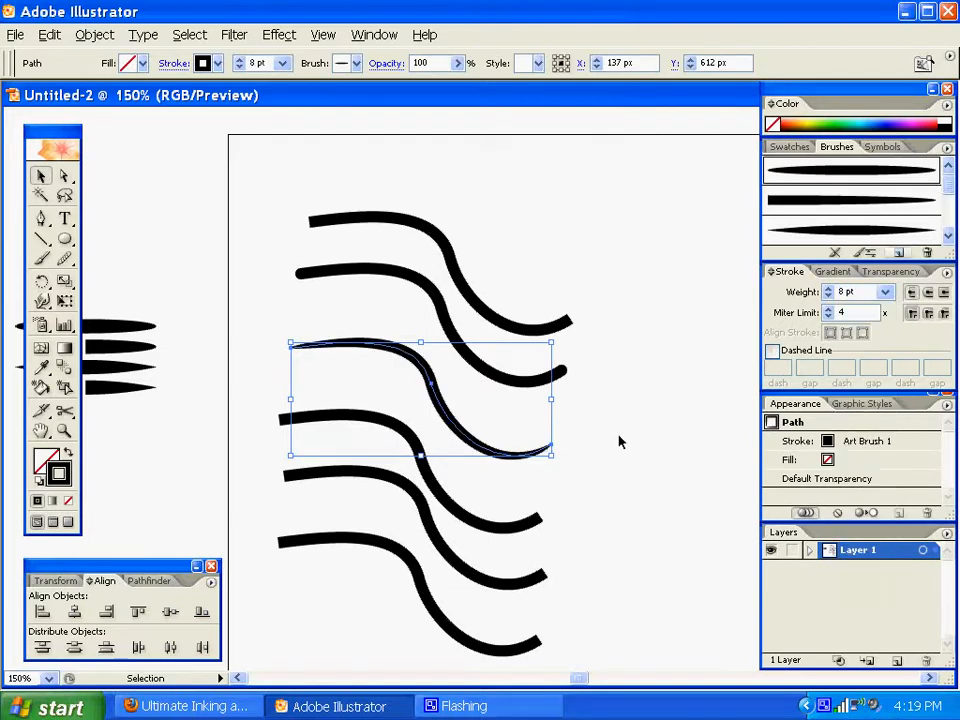
{"action": "left_click", "coordinate": [540, 434]}
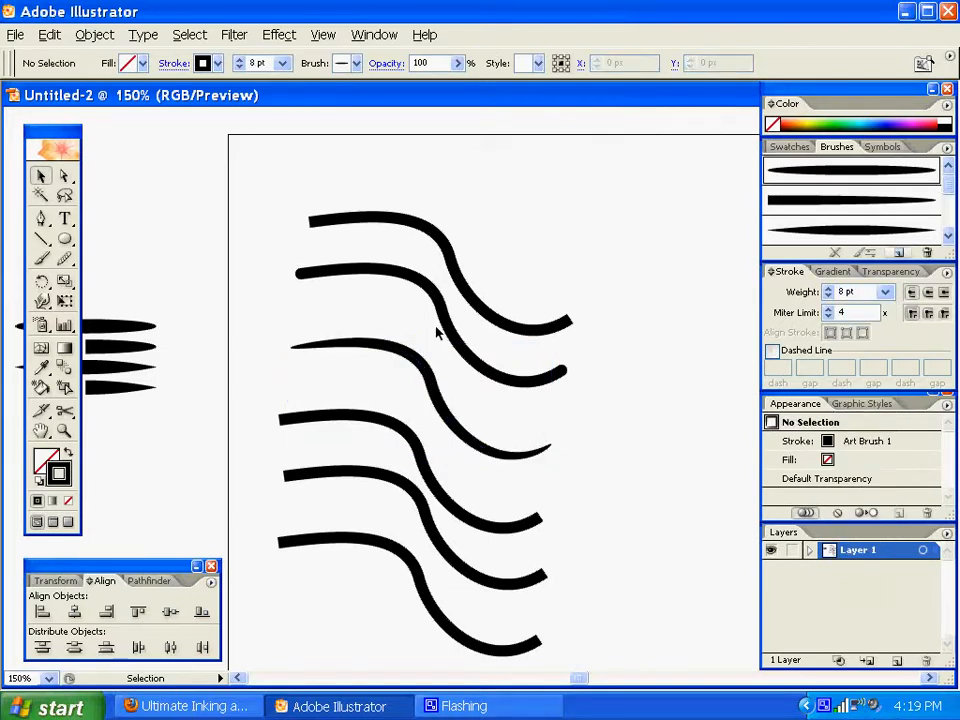
Step: Apply Art Brush 3 at 8 pt to the fourth S-curve and move it up to about X 130, Y 582 px
{"action": "left_click", "coordinate": [416, 452]}
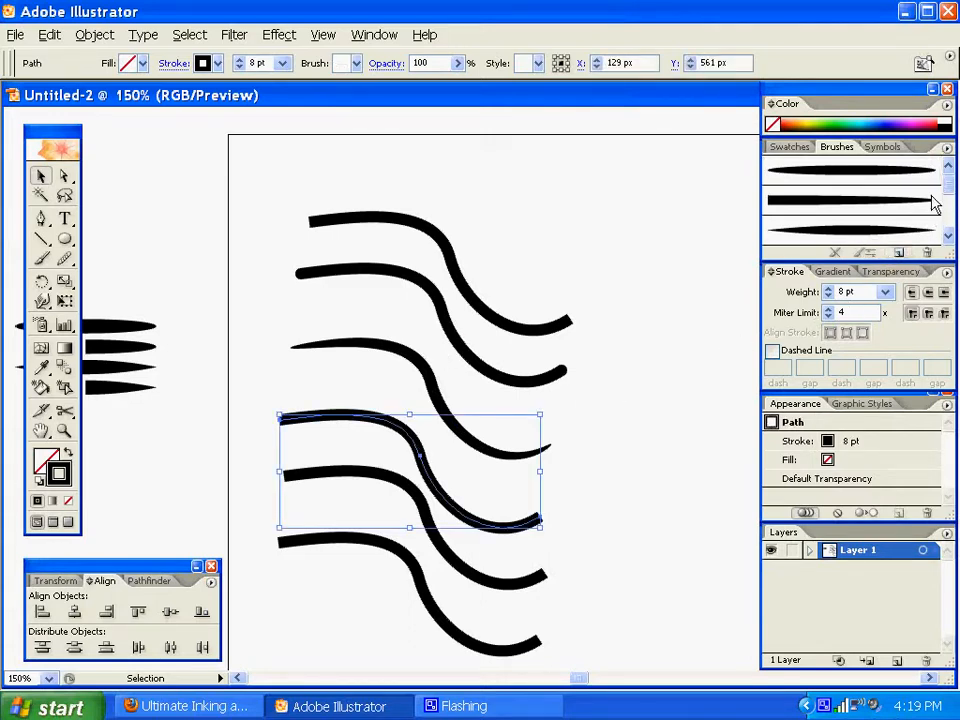
{"action": "left_click", "coordinate": [868, 232]}
{"action": "left_click", "coordinate": [885, 292]}
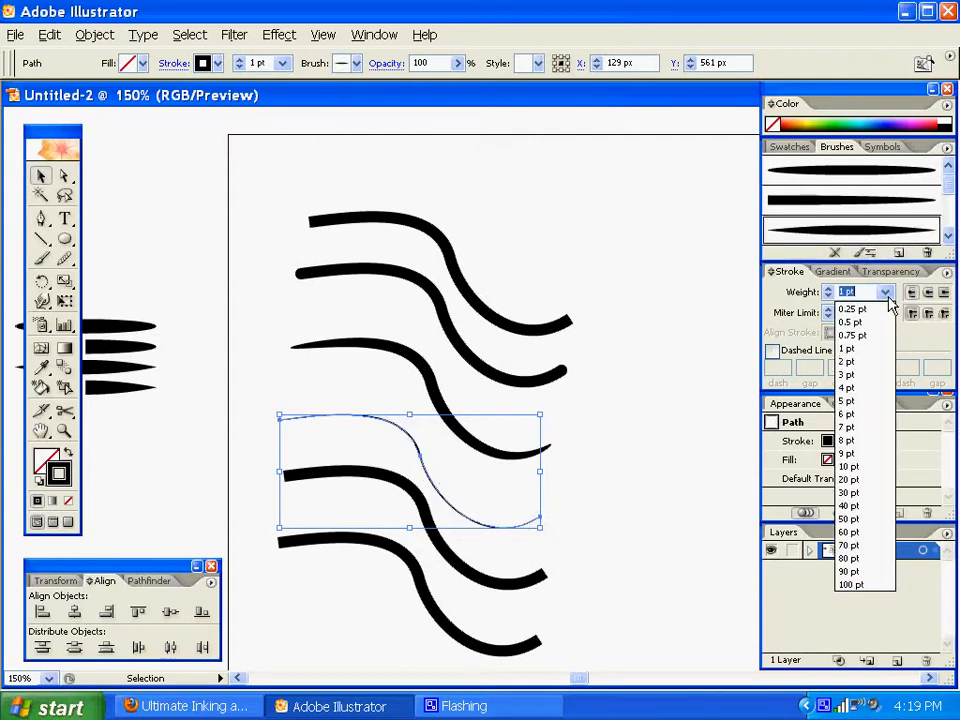
{"action": "left_click", "coordinate": [858, 441]}
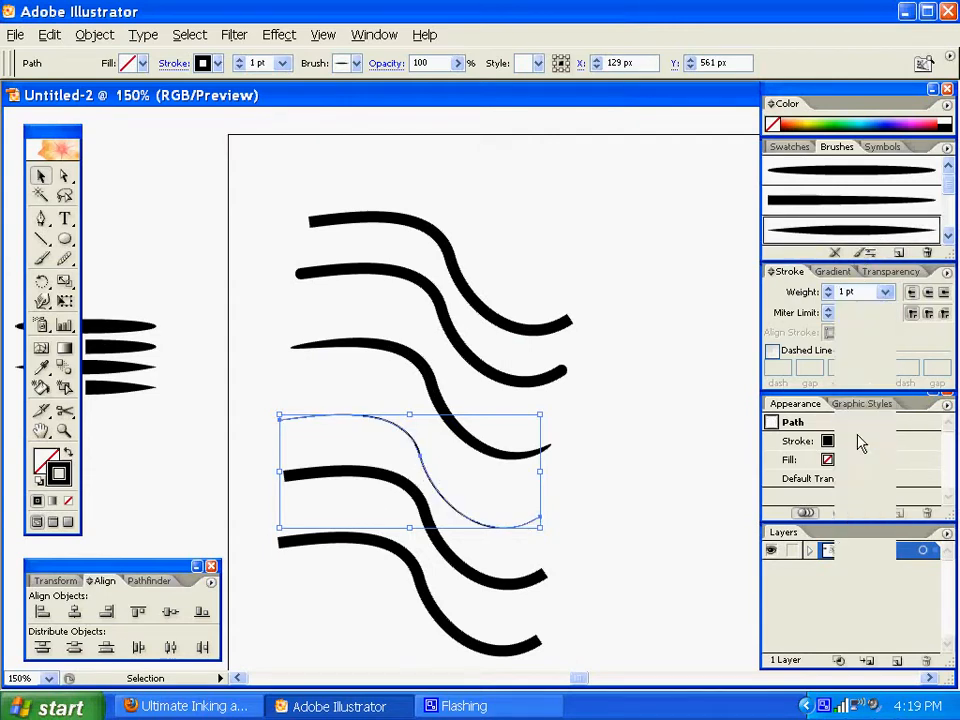
{"action": "left_click", "coordinate": [304, 384]}
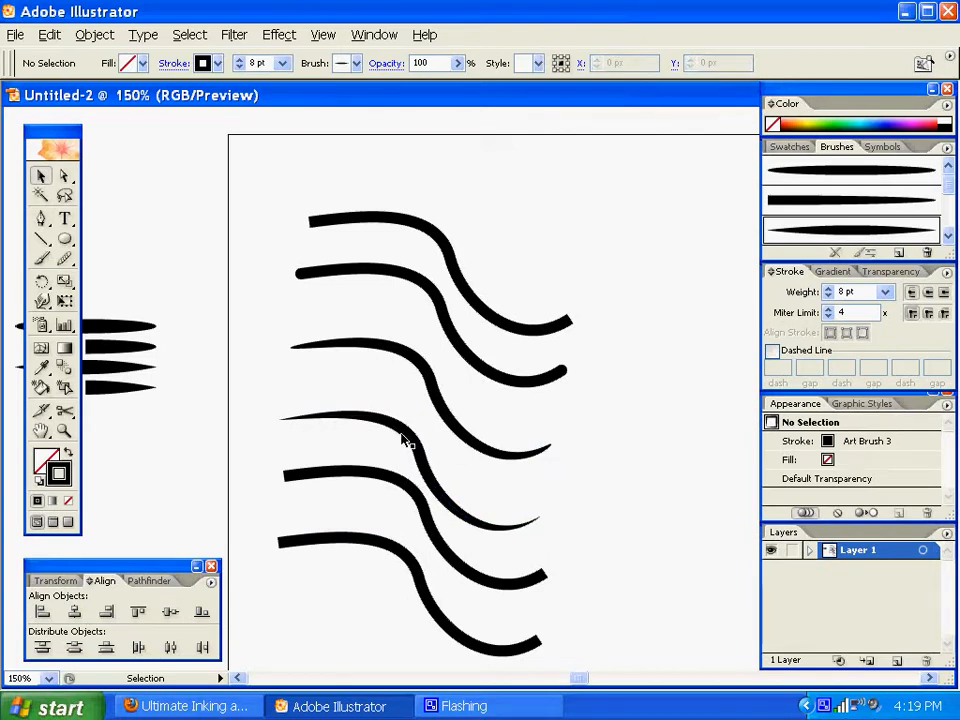
{"action": "left_click_drag", "start_coordinate": [405, 439], "coordinate": [407, 408]}
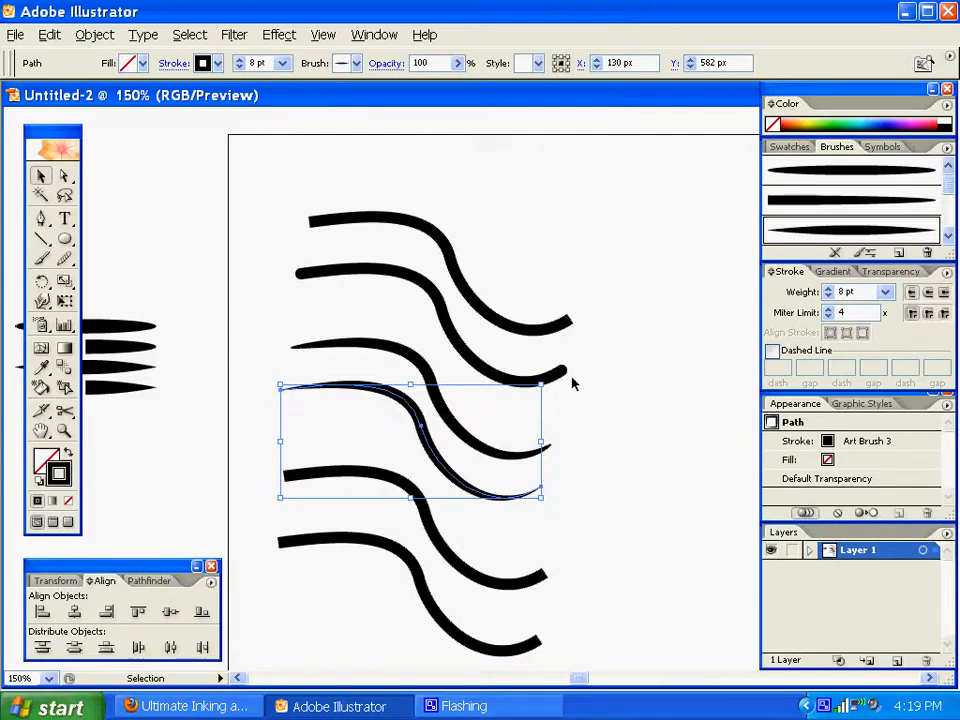
{"action": "left_click", "coordinate": [621, 521]}
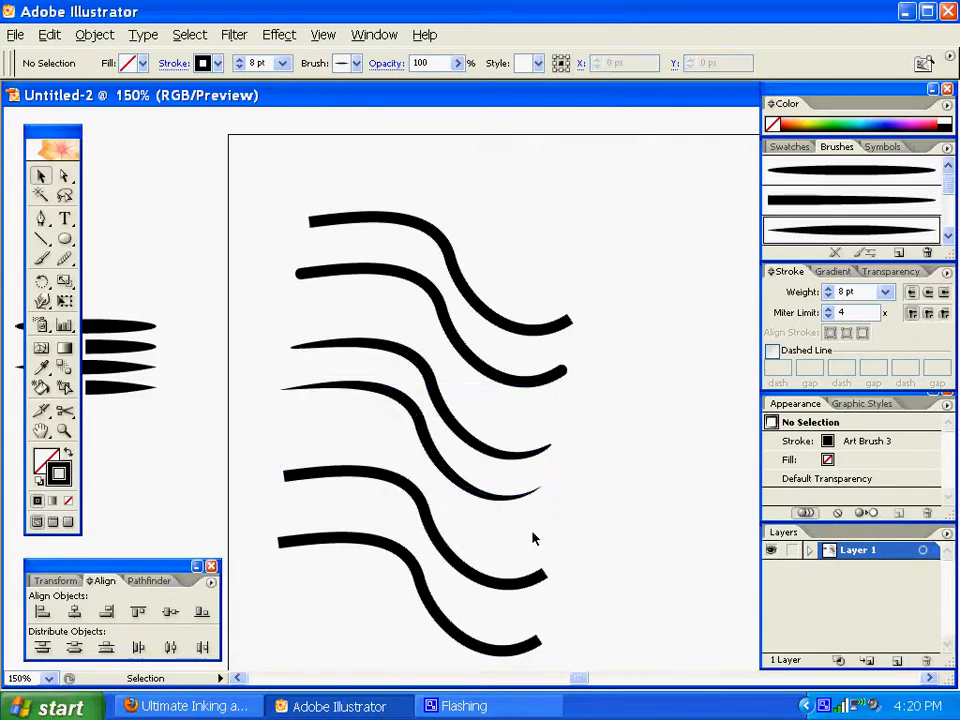
Step: Cut the fifth S-curve near both ends with the Scissors tool, at about X 177, Y 486 px and X 70, Y 561 px
{"action": "mouse_move", "coordinate": [531, 538]}
{"action": "left_mouse_down"}
{"action": "mouse_move", "coordinate": [572, 399]}
{"action": "mouse_move", "coordinate": [557, 422]}
{"action": "left_mouse_up"}
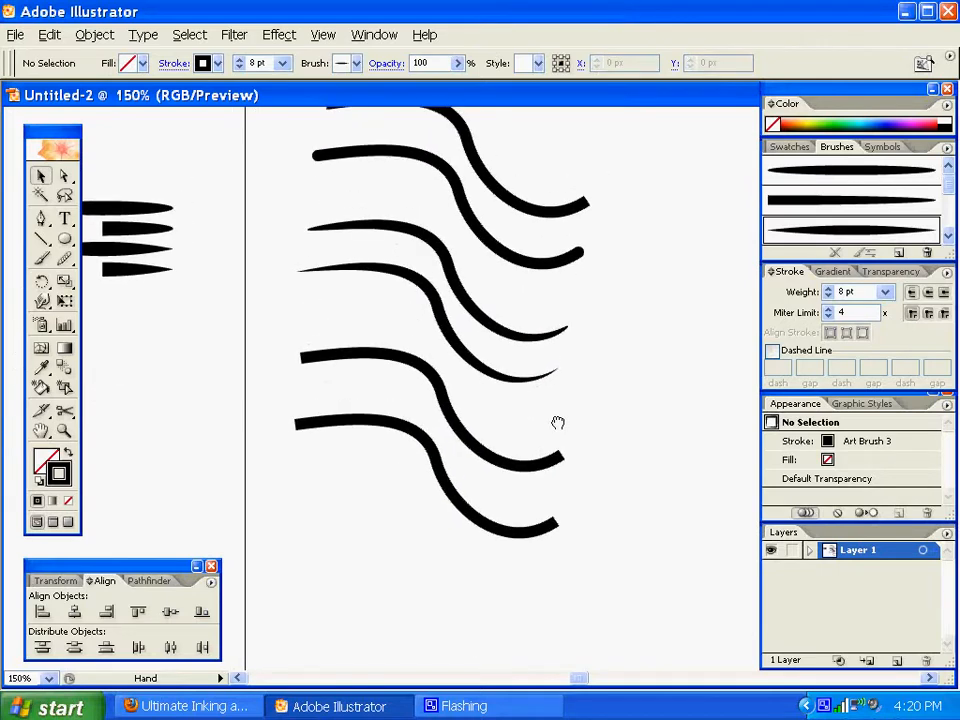
{"action": "left_click", "coordinate": [405, 363]}
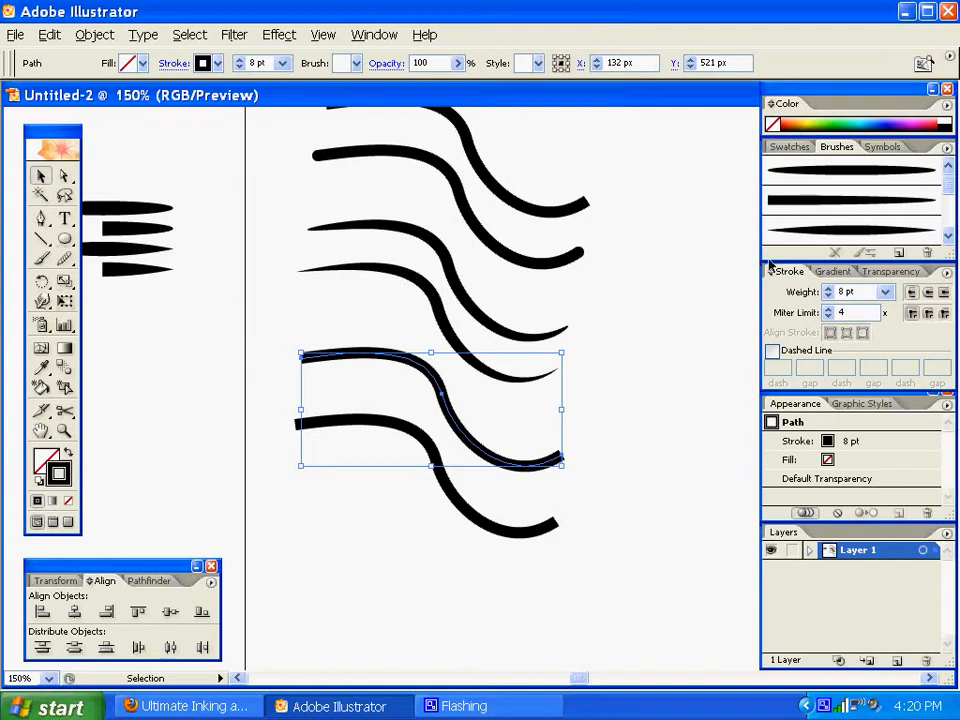
{"action": "left_click", "coordinate": [311, 301]}
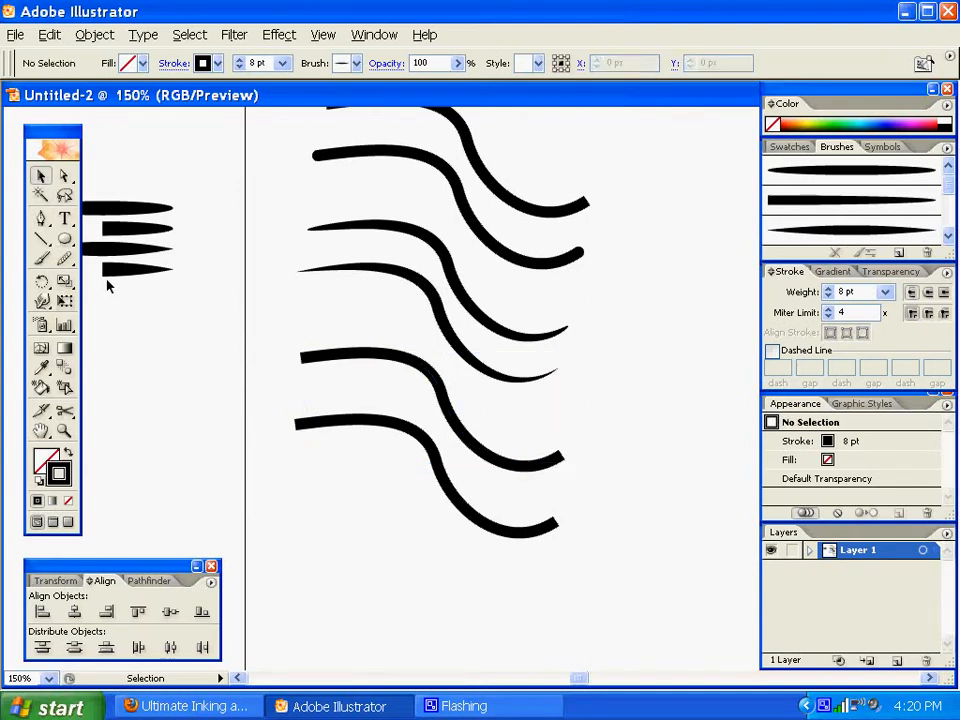
{"action": "left_click", "coordinate": [65, 412]}
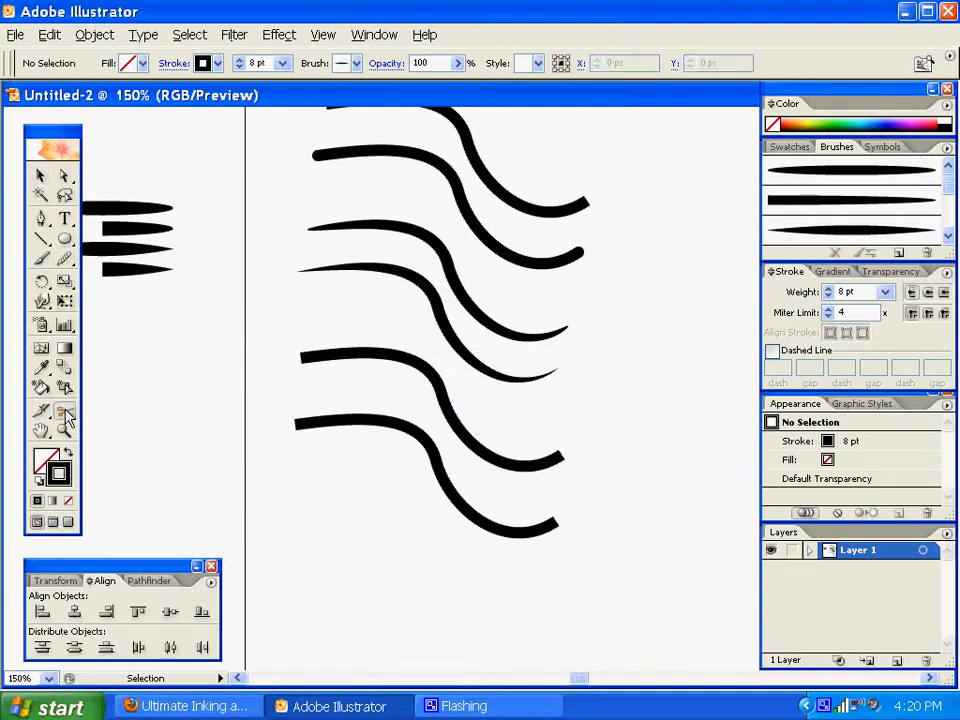
{"action": "left_click", "coordinate": [498, 461]}
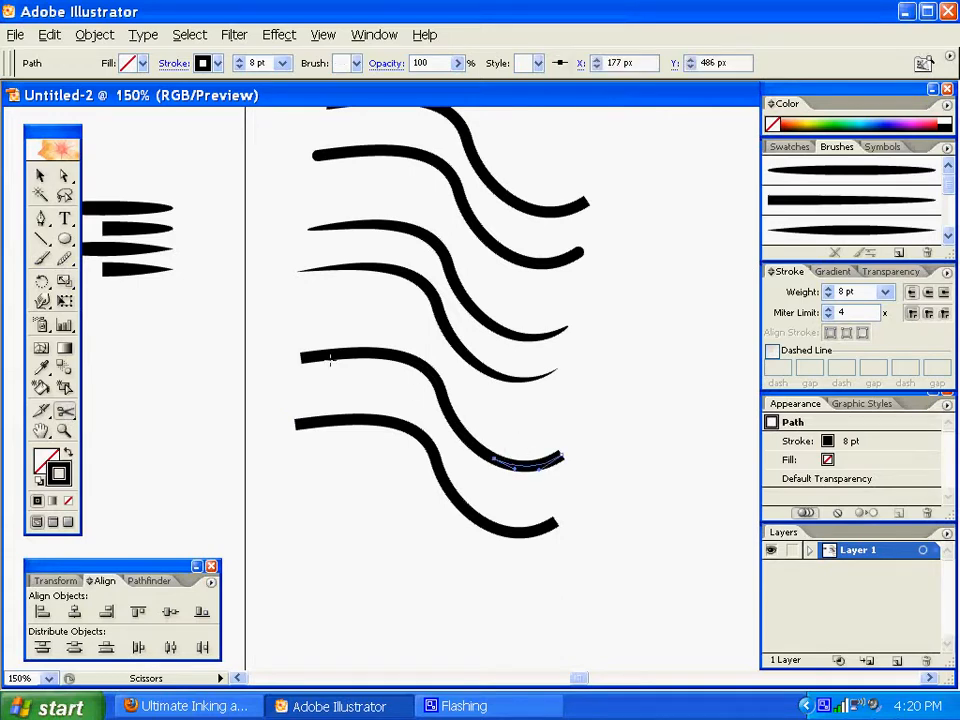
{"action": "left_click", "coordinate": [41, 177]}
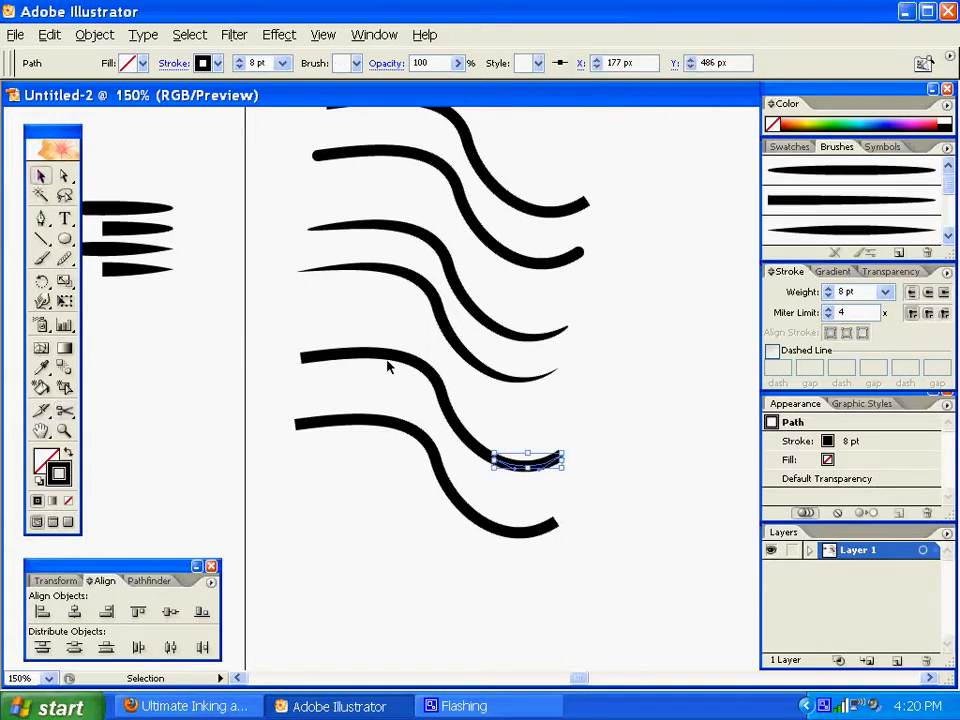
{"action": "left_click", "coordinate": [388, 367]}
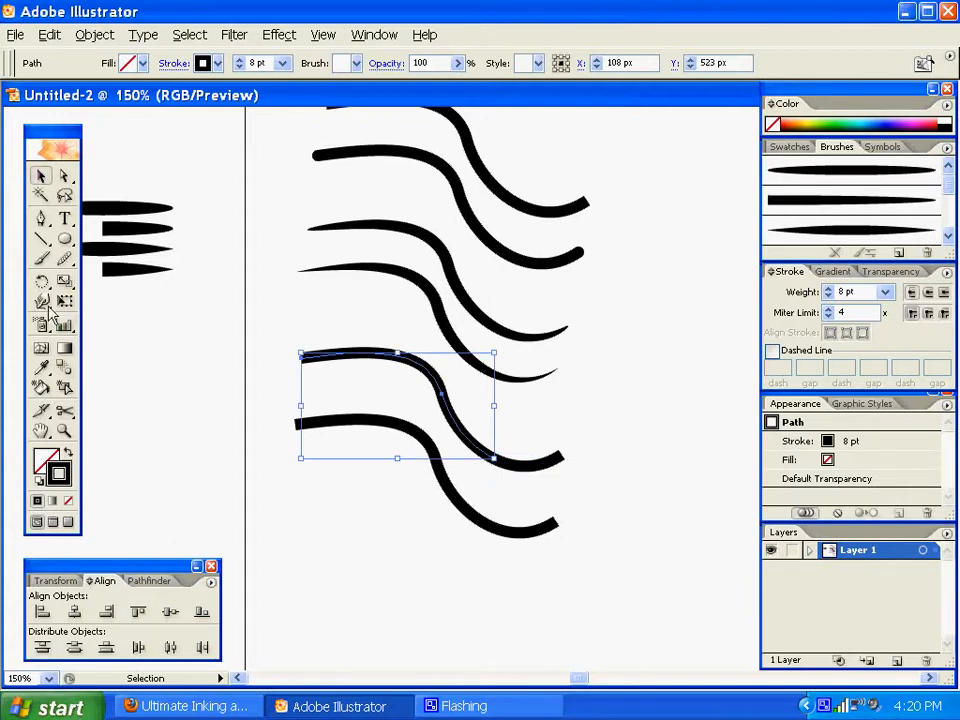
{"action": "left_click", "coordinate": [65, 412]}
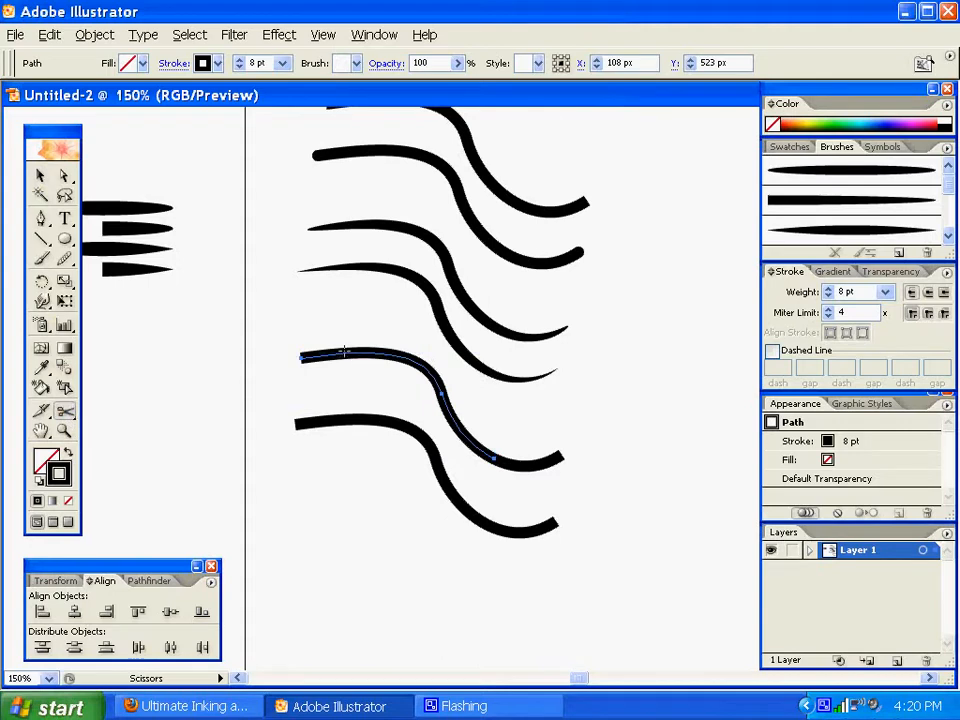
{"action": "left_click", "coordinate": [344, 354]}
{"action": "left_click", "coordinate": [40, 175]}
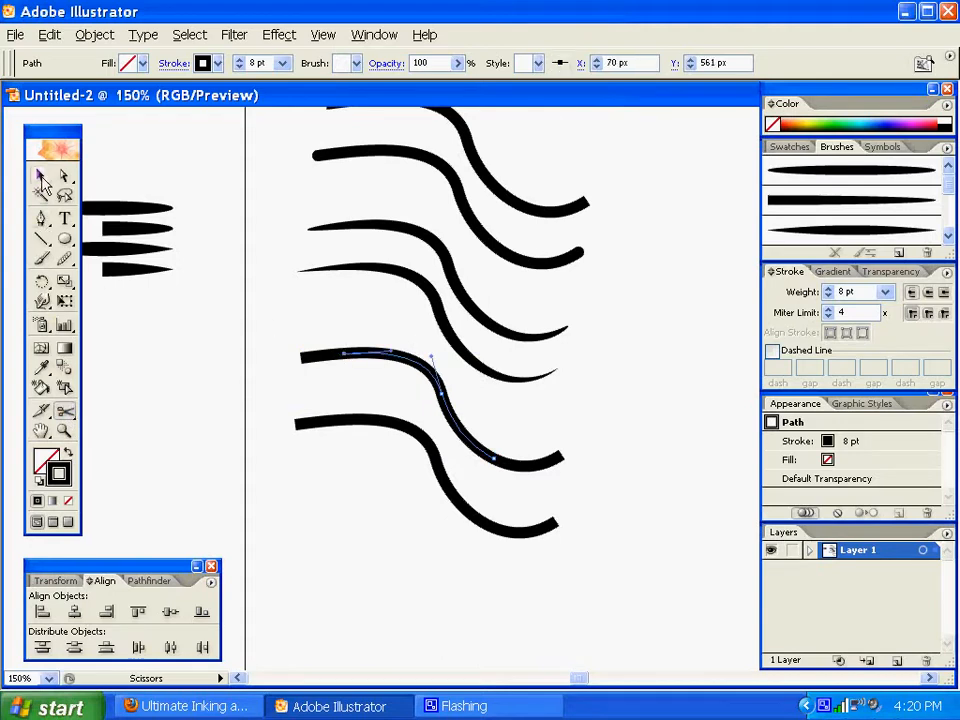
Step: Apply the one-sided tapered Art Brush 4 to the fifth curve's right end segment and set its stroke weight to 8 pt
{"action": "left_click", "coordinate": [551, 466]}
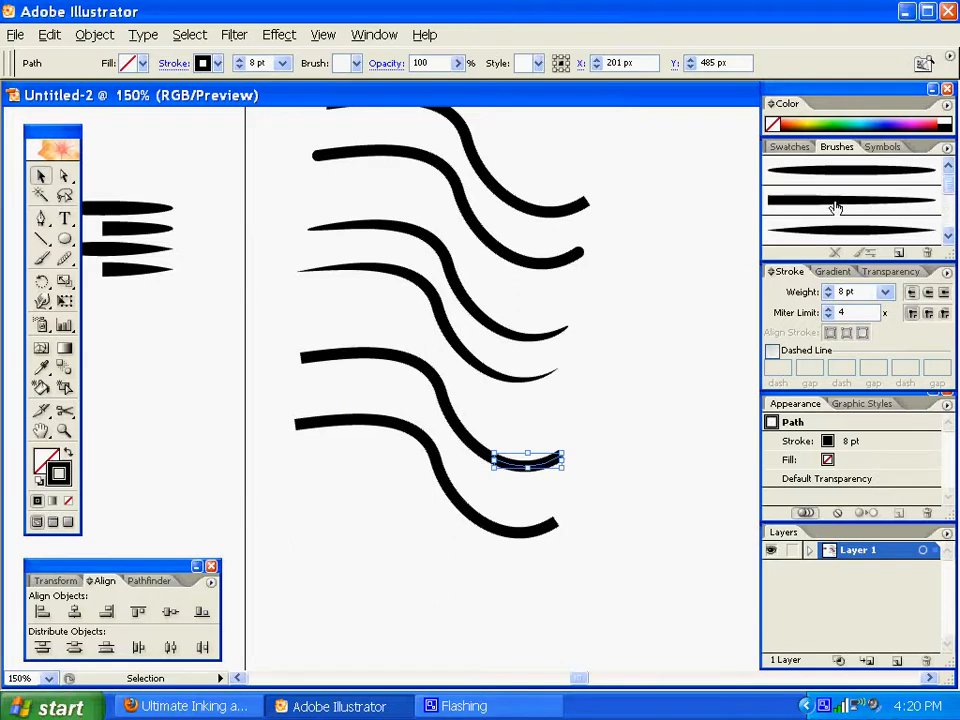
{"action": "left_click", "coordinate": [864, 203]}
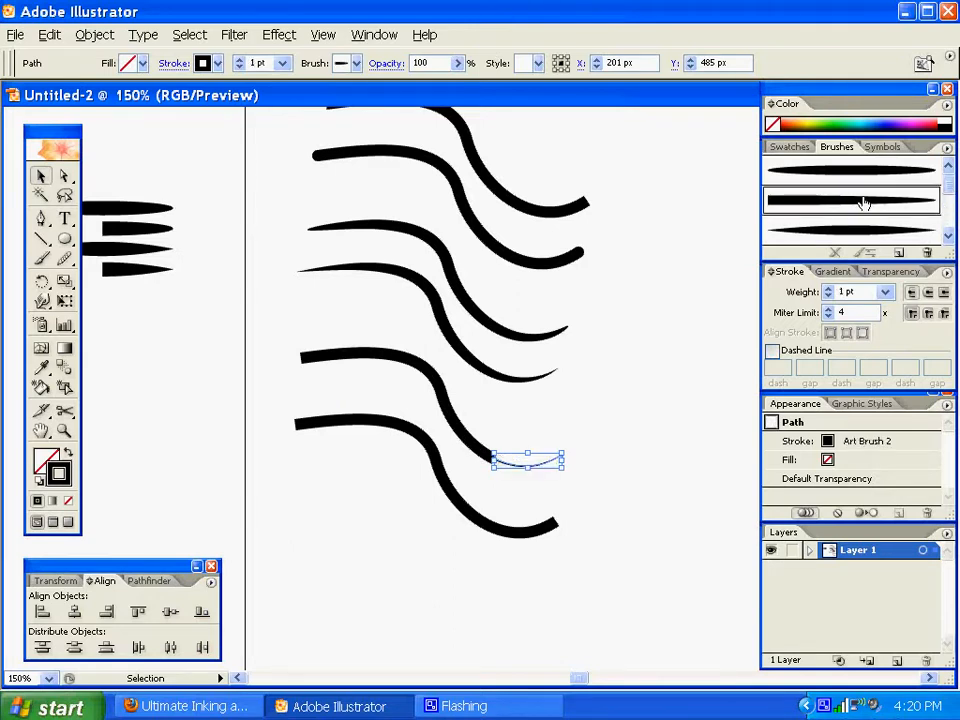
{"action": "left_click_drag", "start_coordinate": [946, 188], "coordinate": [949, 200]}
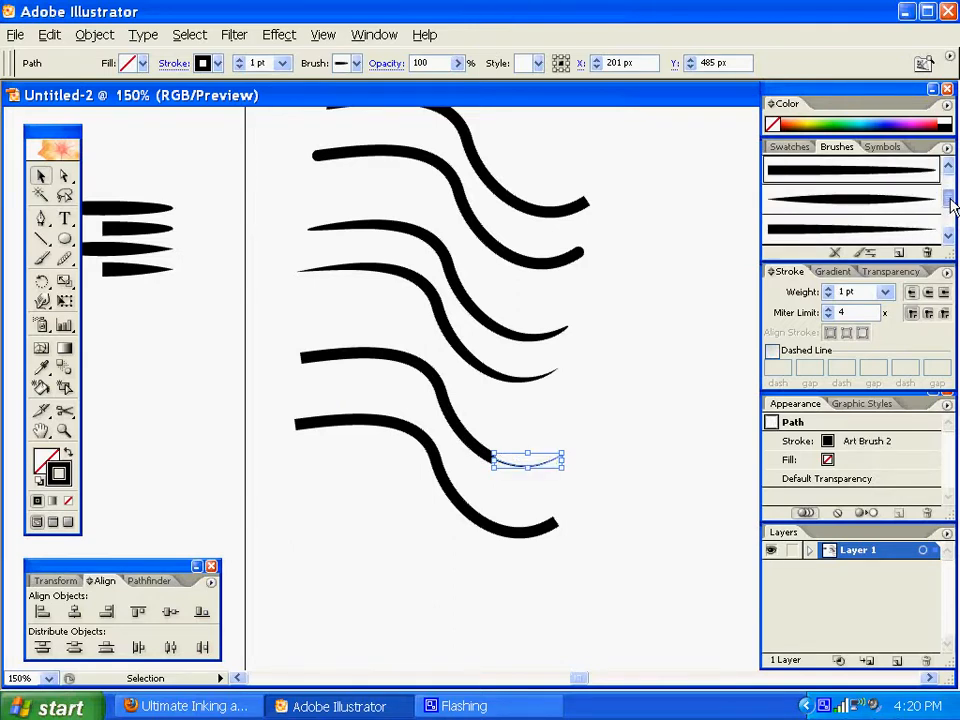
{"action": "left_click", "coordinate": [883, 236]}
{"action": "left_click", "coordinate": [885, 291]}
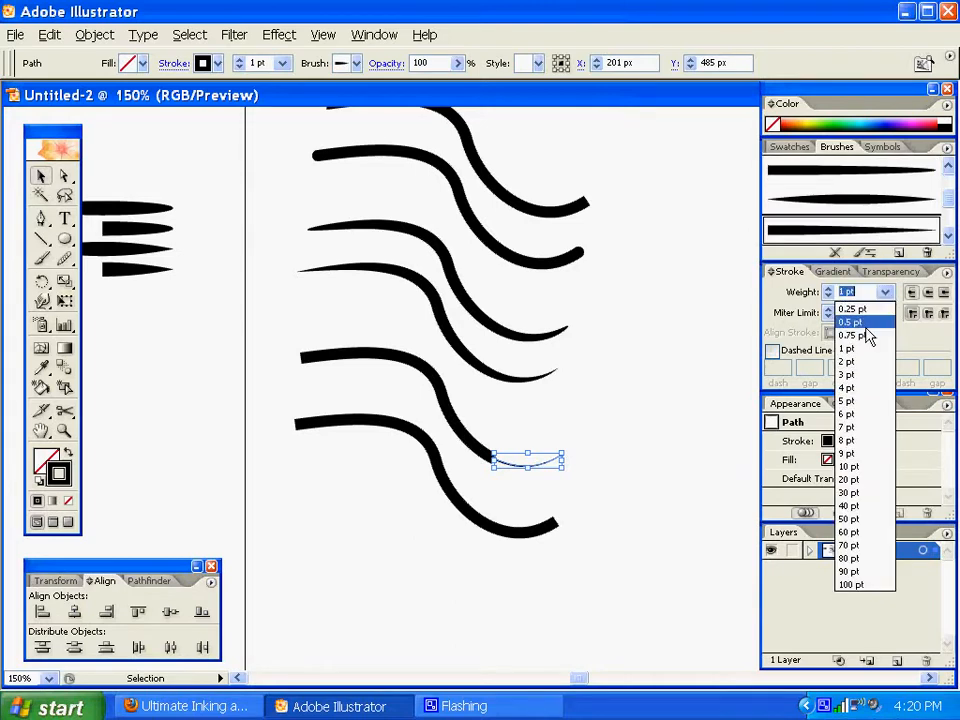
{"action": "left_click", "coordinate": [848, 442]}
{"action": "left_click", "coordinate": [538, 426]}
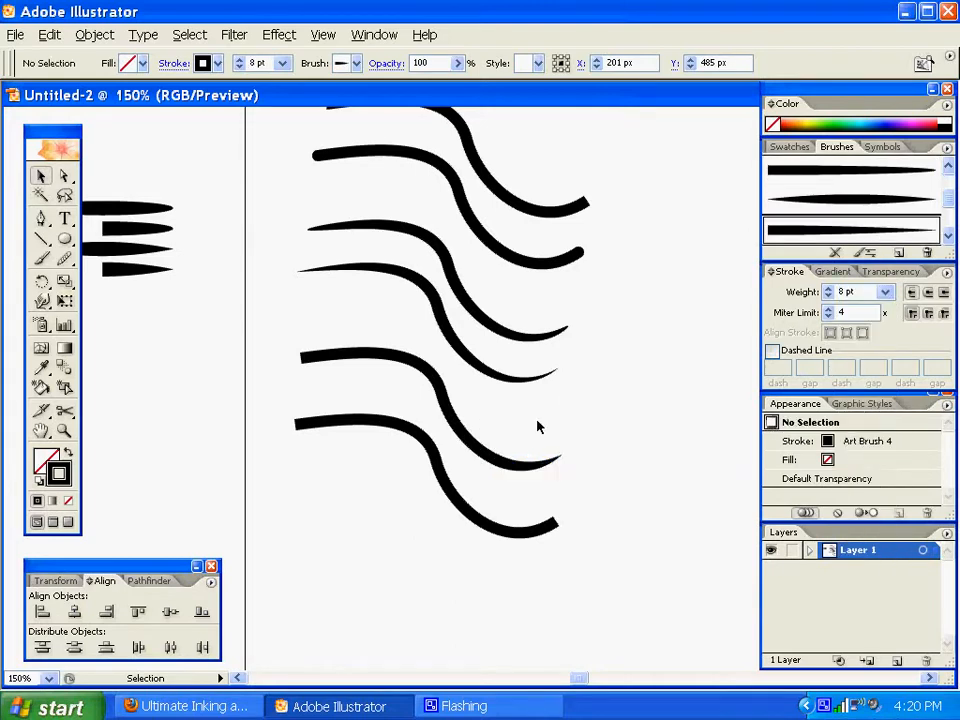
Step: Apply Art Brush 2 to the fifth S-curve's left end segment and set its stroke weight to 8 pt
{"action": "left_click", "coordinate": [322, 358]}
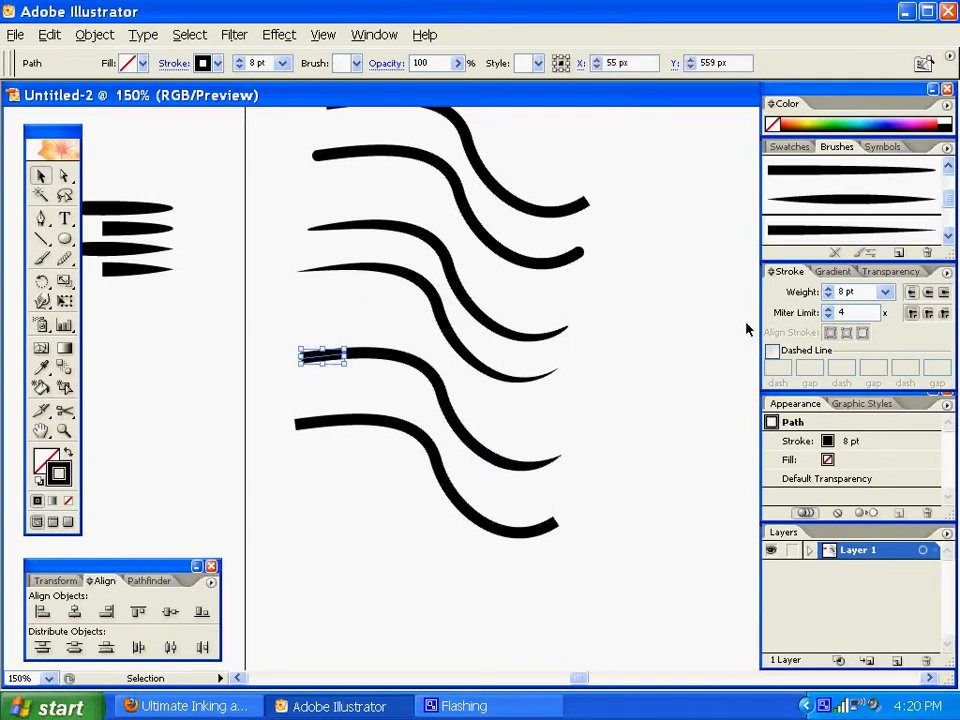
{"action": "mouse_move", "coordinate": [953, 205]}
{"action": "left_mouse_down"}
{"action": "mouse_move", "coordinate": [953, 184]}
{"action": "mouse_move", "coordinate": [953, 198]}
{"action": "left_mouse_up"}
{"action": "left_click", "coordinate": [889, 174]}
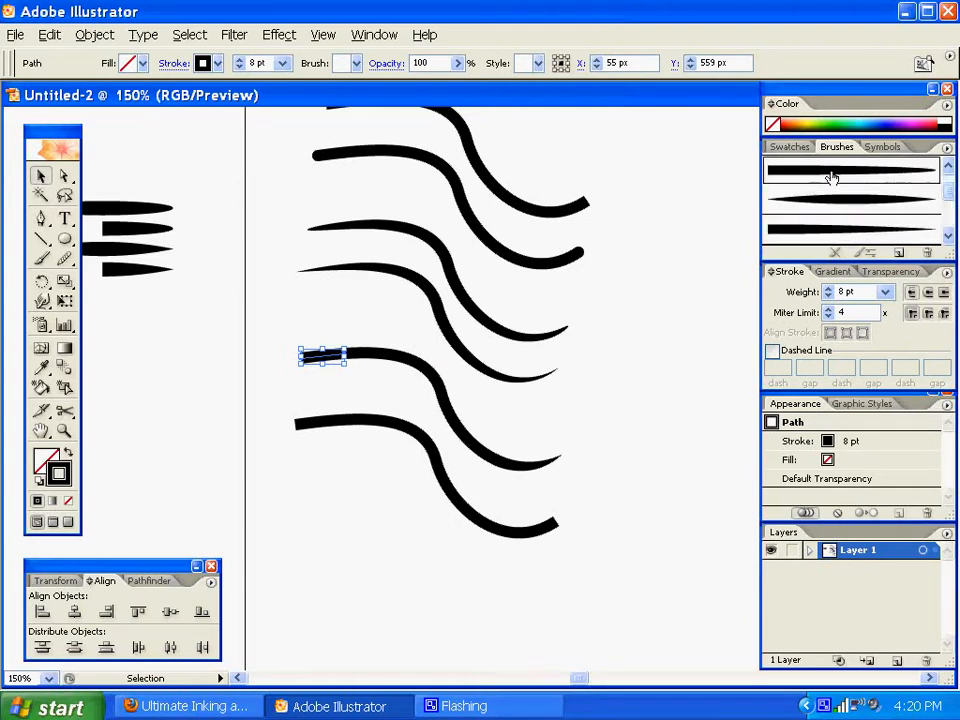
{"action": "left_click", "coordinate": [885, 291]}
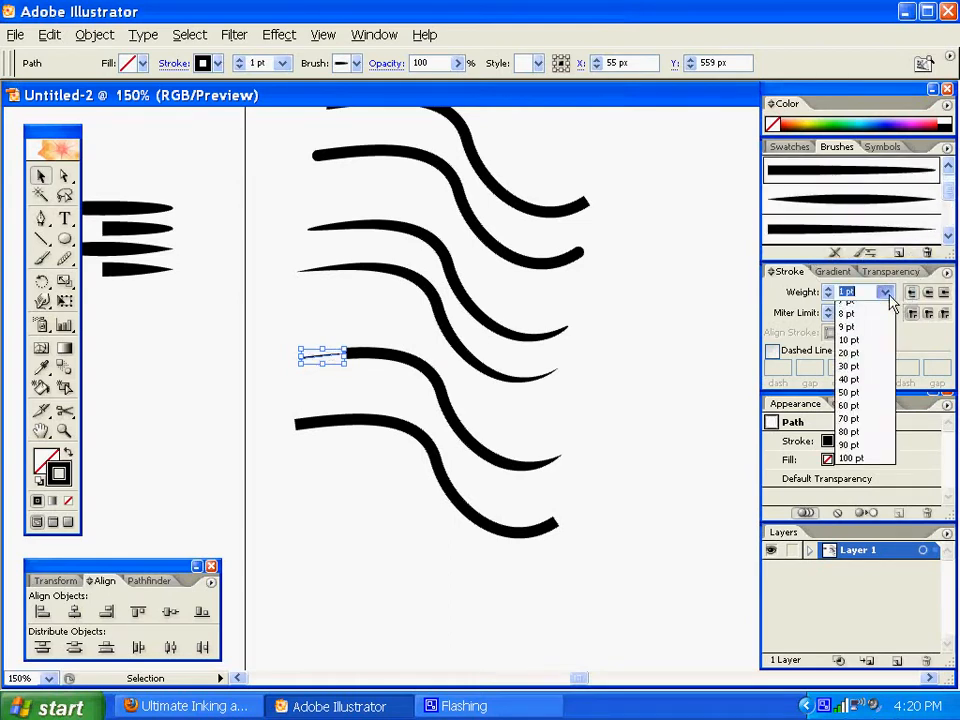
{"action": "left_click", "coordinate": [850, 441]}
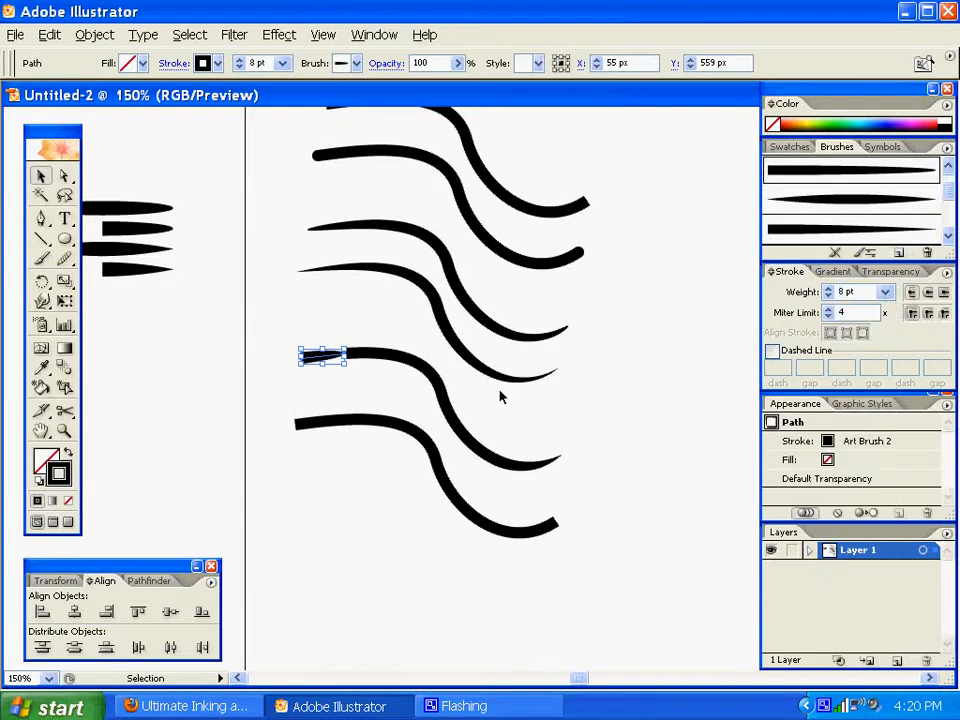
{"action": "left_click", "coordinate": [315, 380]}
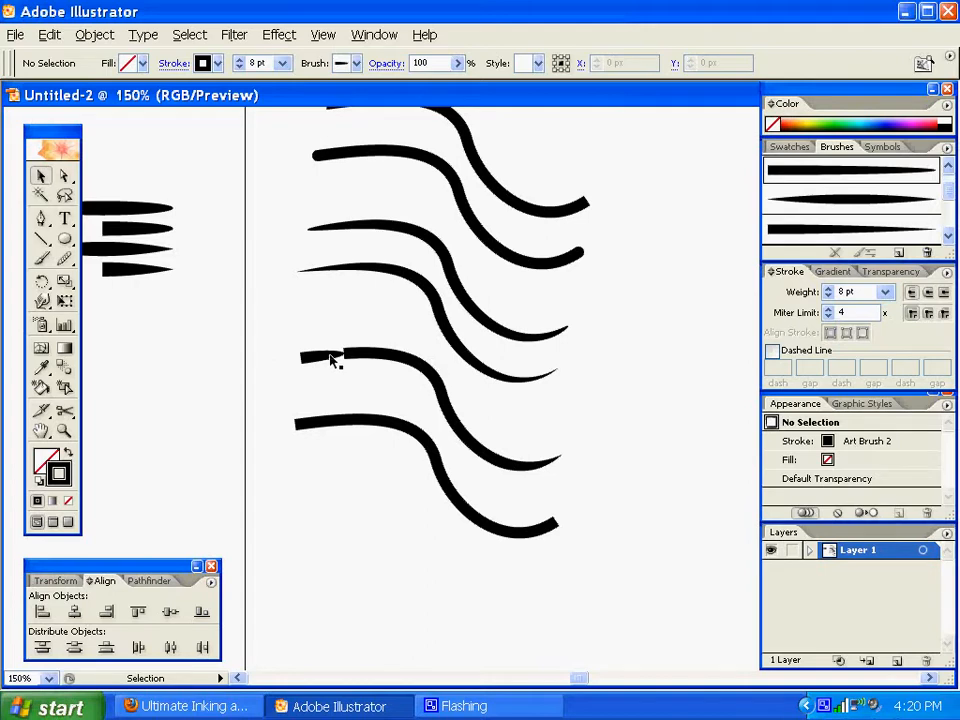
Step: Reverse the path direction of the fifth curve's left end segment from its outer endpoint with the Pen tool
{"action": "left_click", "coordinate": [316, 357]}
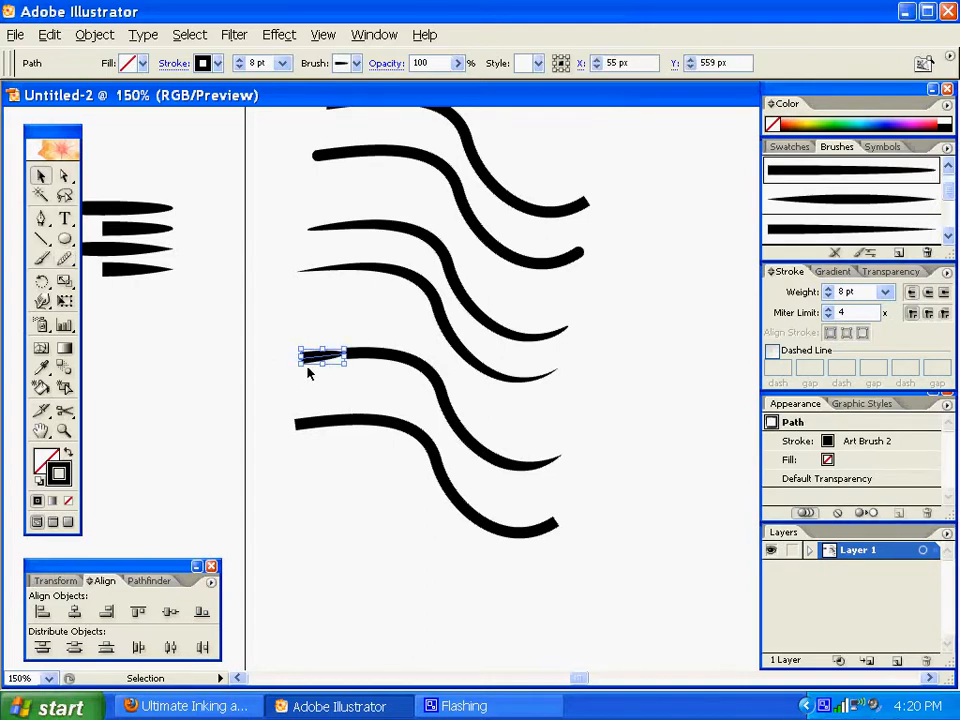
{"action": "left_click", "coordinate": [40, 218]}
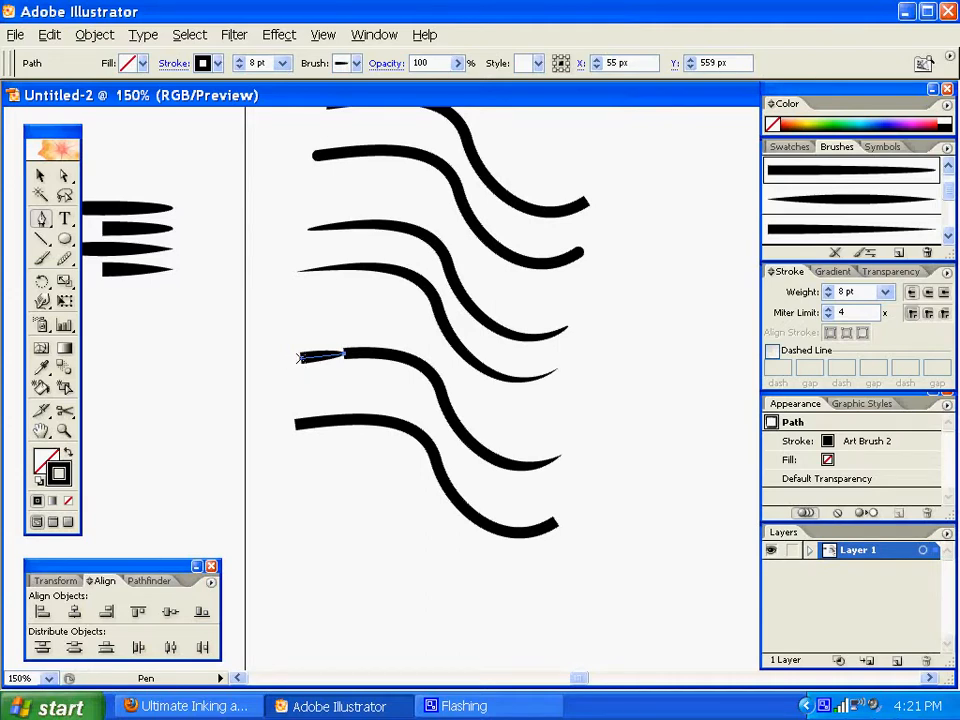
{"action": "left_click", "coordinate": [300, 358]}
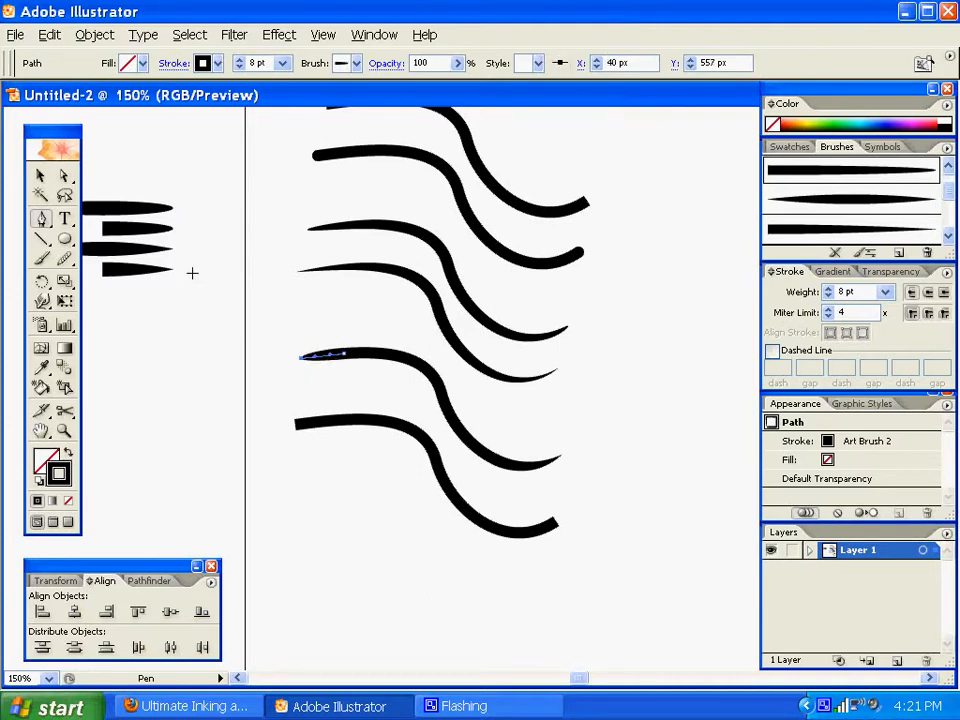
{"action": "left_click", "coordinate": [40, 175]}
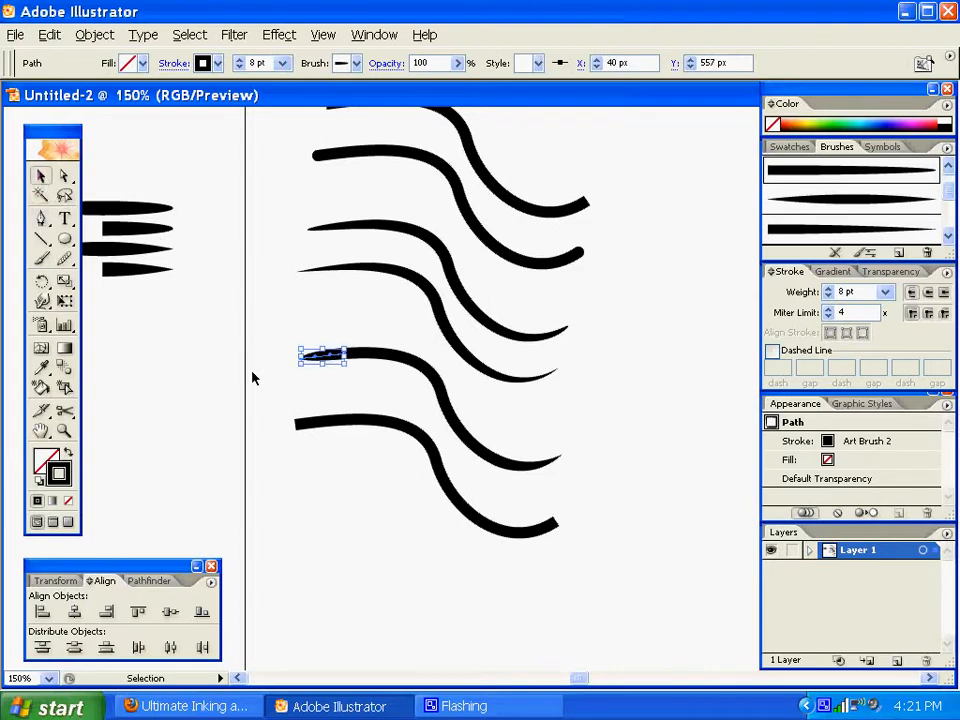
{"action": "left_click", "coordinate": [351, 399]}
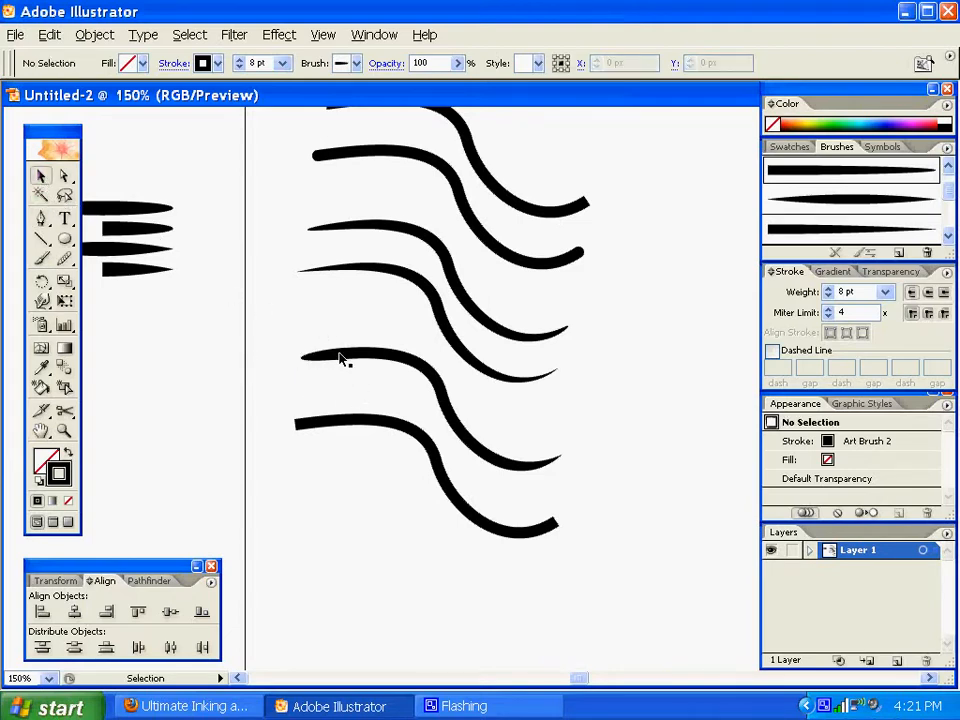
Step: Apply the tapered Art Brush 4 to the sixth S-curve and set its stroke weight to 8 pt
{"action": "left_click", "coordinate": [427, 461]}
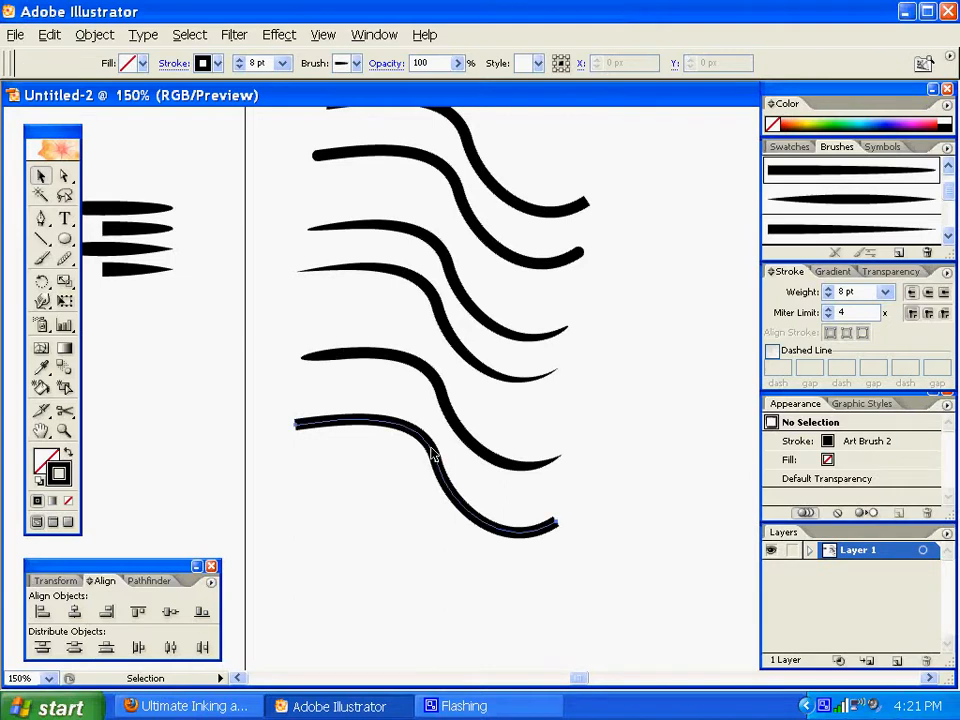
{"action": "left_click", "coordinate": [820, 231]}
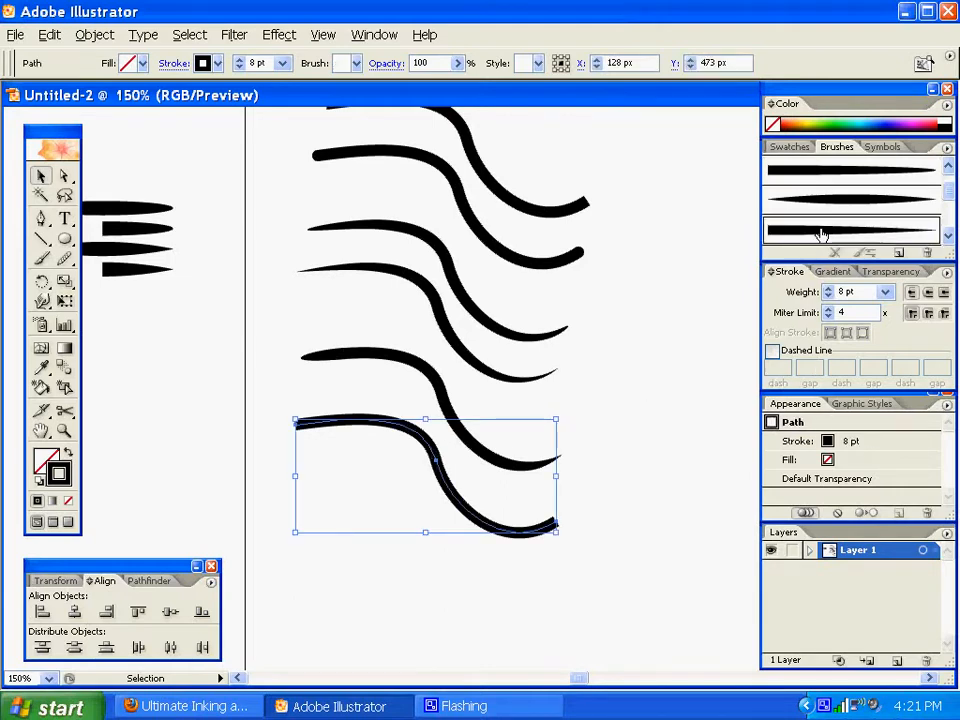
{"action": "left_click", "coordinate": [885, 291]}
{"action": "left_click", "coordinate": [848, 440]}
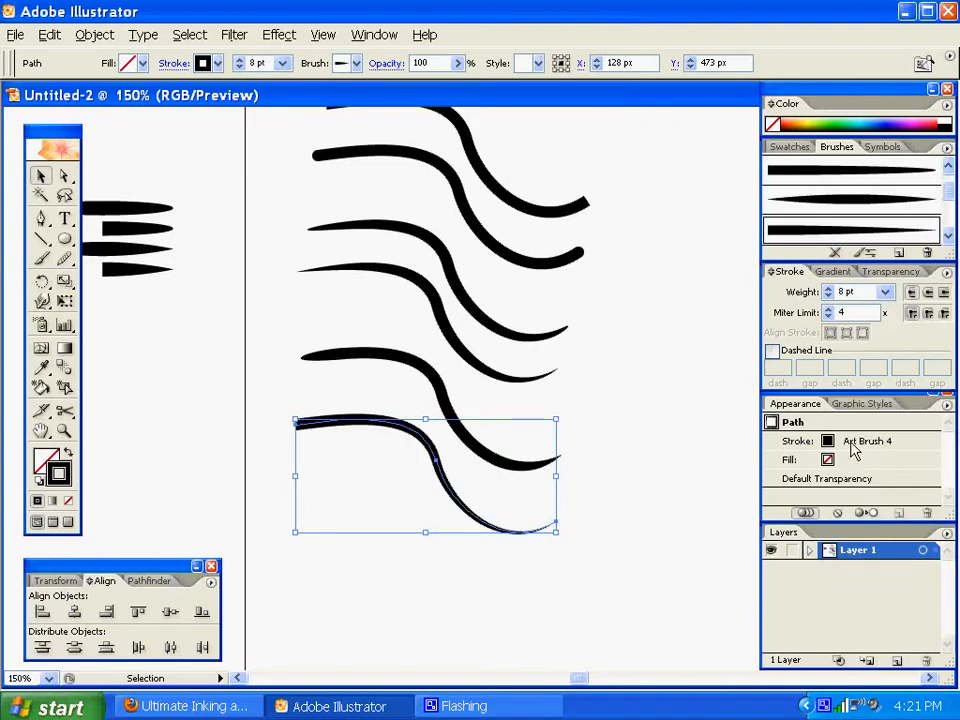
{"action": "left_click", "coordinate": [475, 343]}
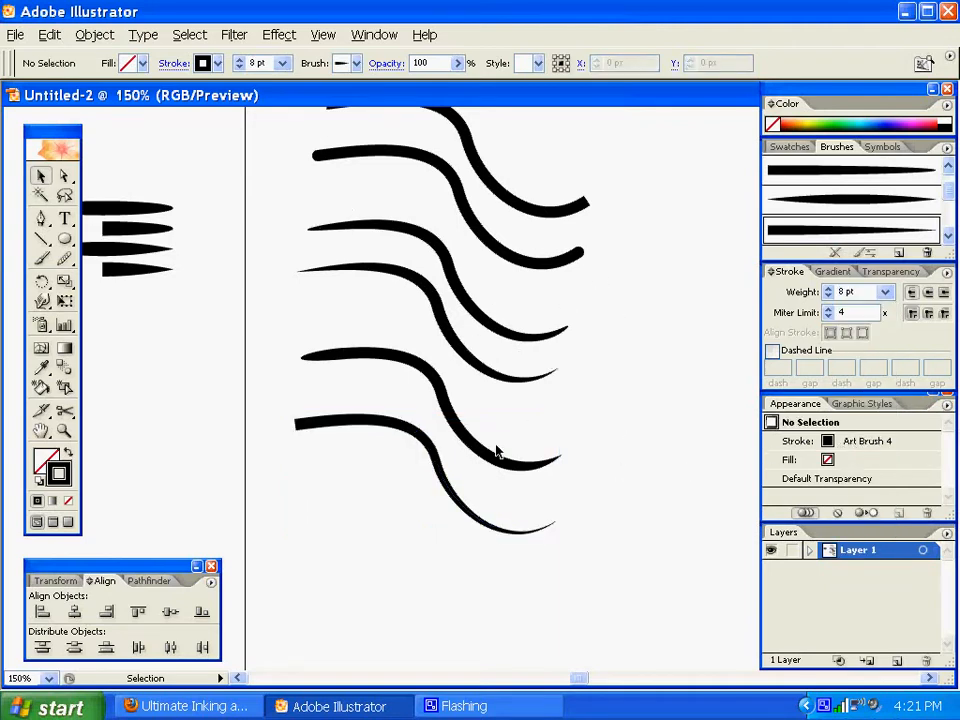
Step: Examine the separate left, middle and right segments that make up the fifth S-curve
{"action": "left_click", "coordinate": [350, 357]}
{"action": "left_click", "coordinate": [414, 366]}
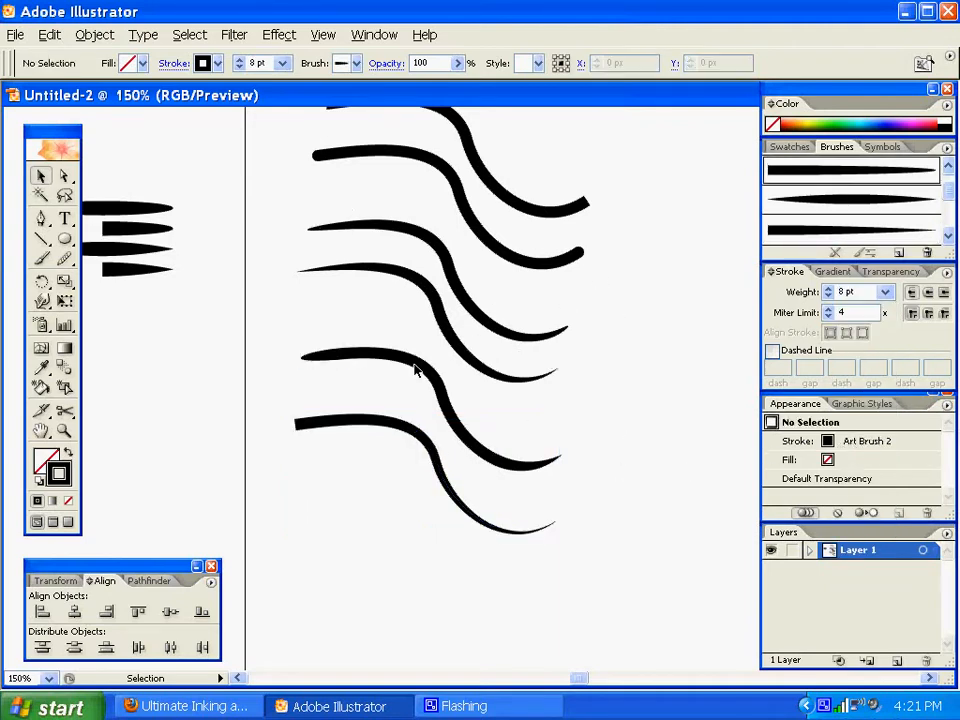
{"action": "left_click", "coordinate": [416, 368]}
{"action": "left_click", "coordinate": [525, 467]}
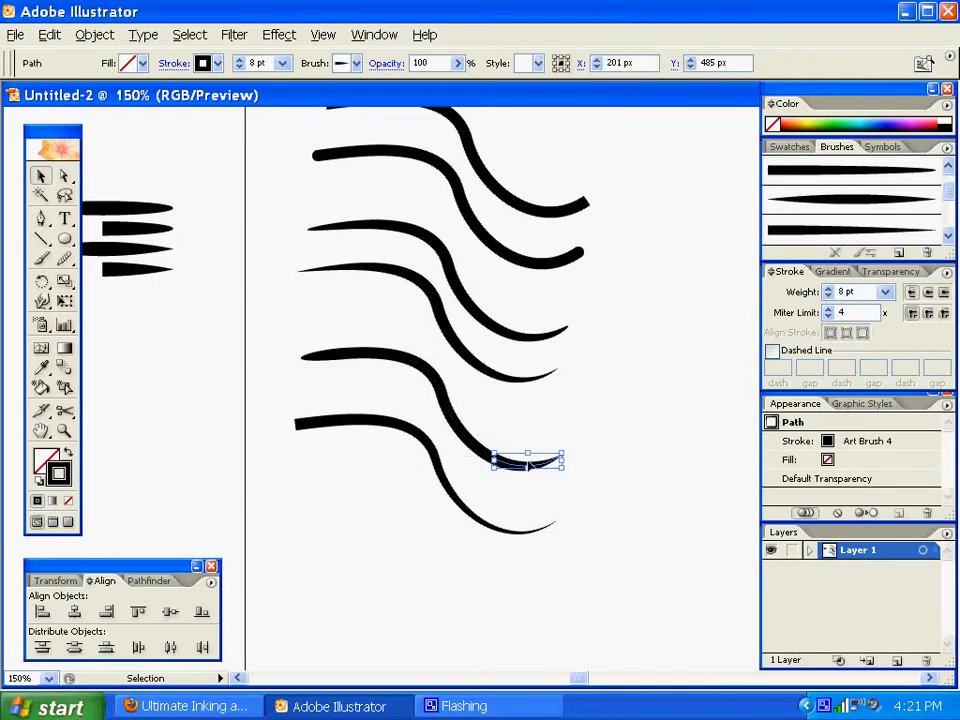
{"action": "left_click", "coordinate": [417, 364]}
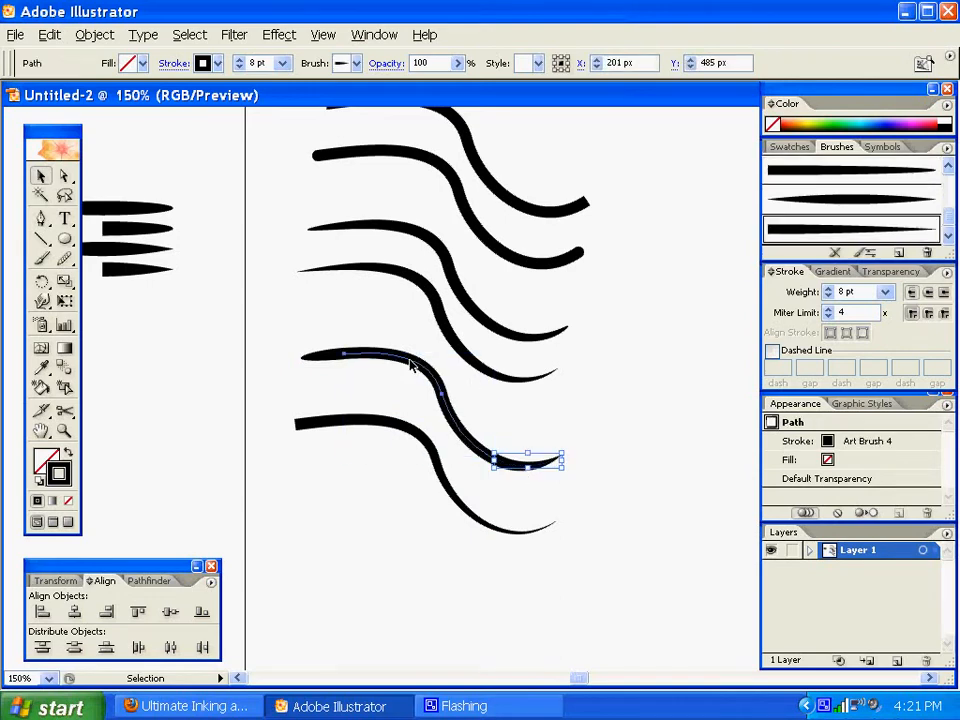
{"action": "left_click", "coordinate": [324, 359]}
{"action": "left_click", "coordinate": [602, 506]}
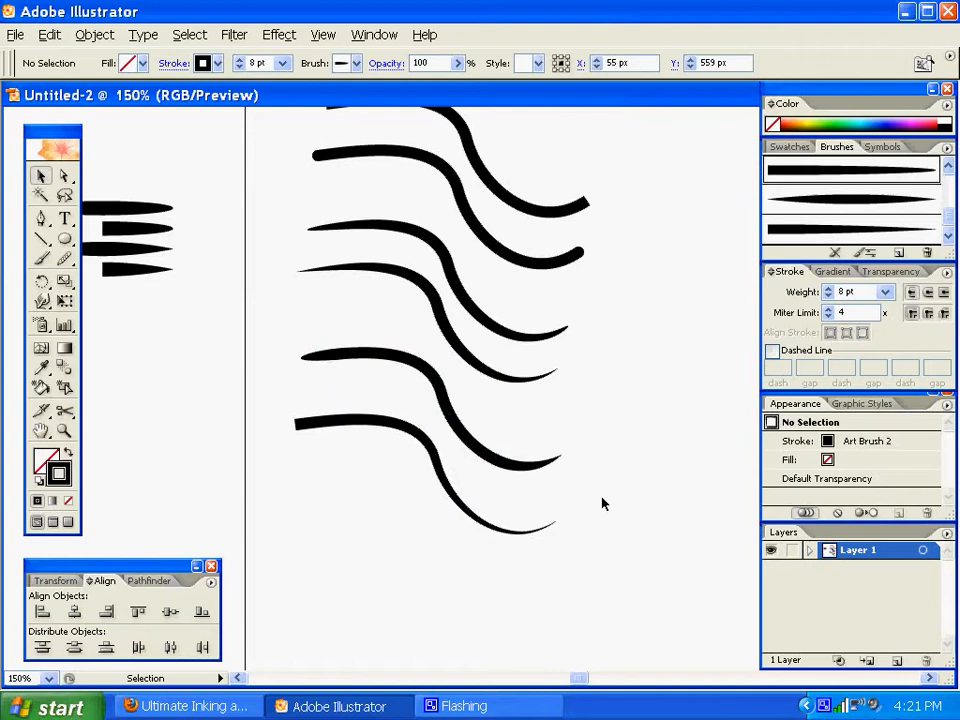
{"action": "left_click", "coordinate": [325, 361]}
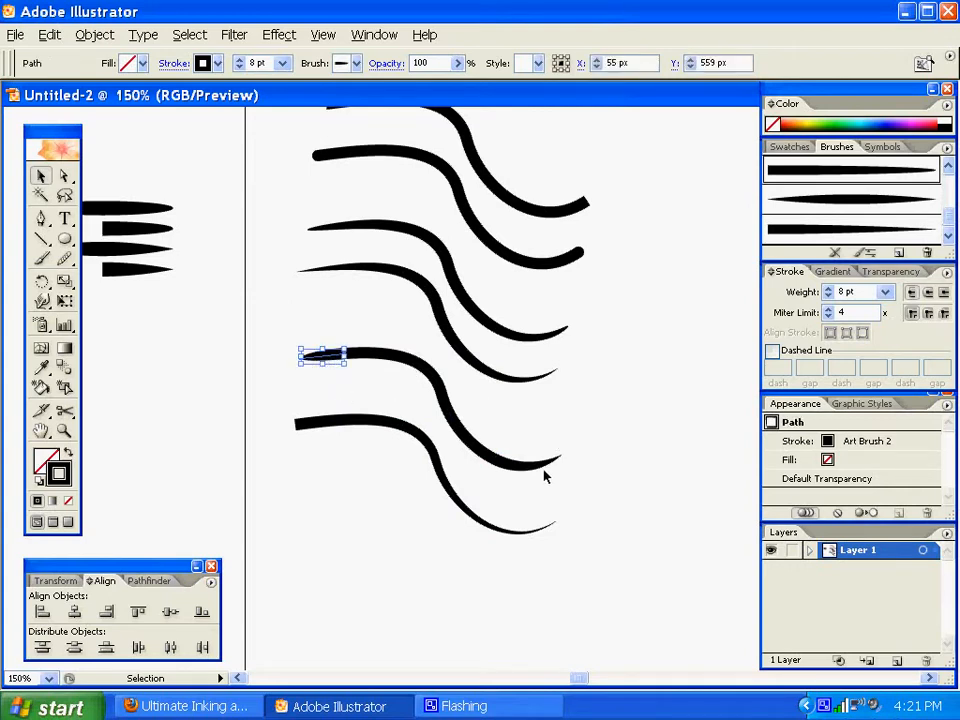
{"action": "left_click", "coordinate": [531, 466], "text": "shift"}
{"action": "left_click", "coordinate": [561, 492]}
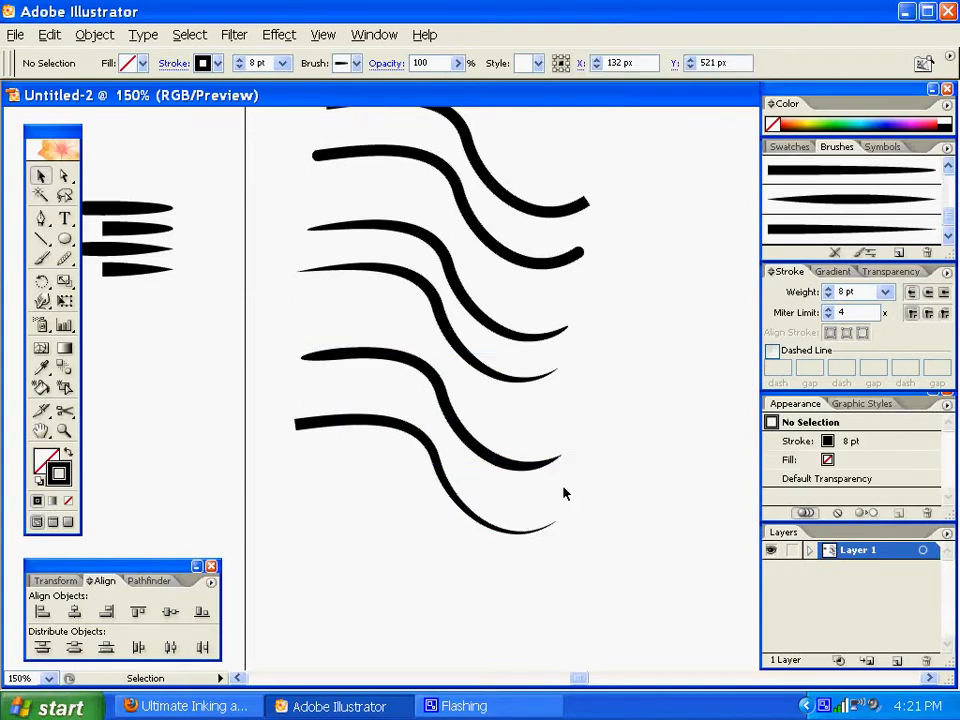
Step: Try expanding the fill and stroke of the top two S-curves, and undo the expansion
{"action": "left_click_drag", "start_coordinate": [677, 458], "coordinate": [654, 521]}
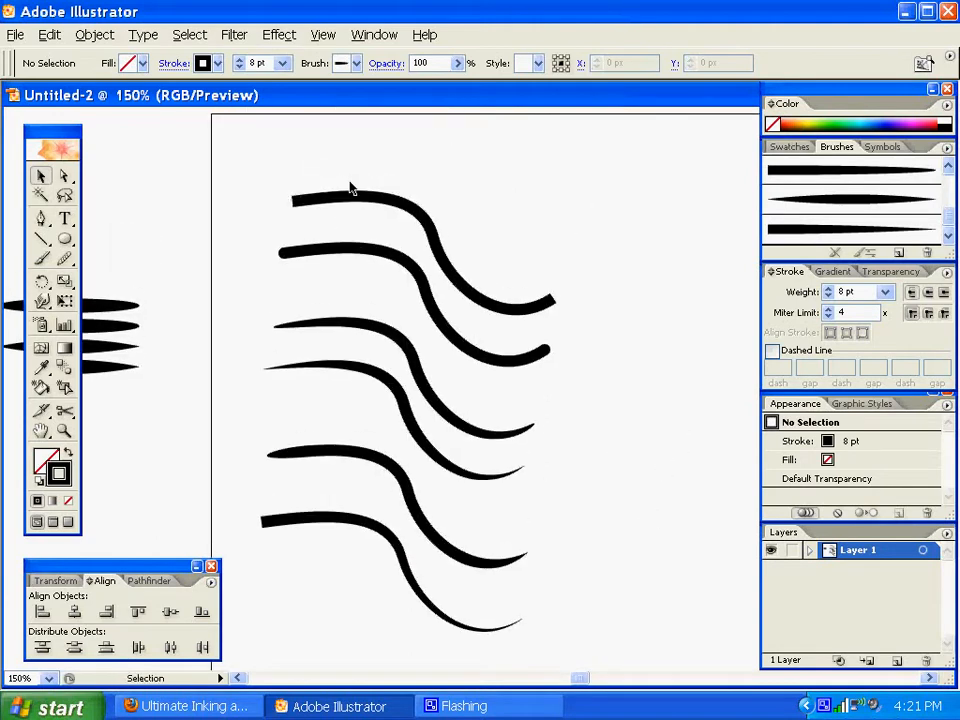
{"action": "left_click_drag", "start_coordinate": [326, 166], "coordinate": [427, 280]}
{"action": "left_click", "coordinate": [94, 34]}
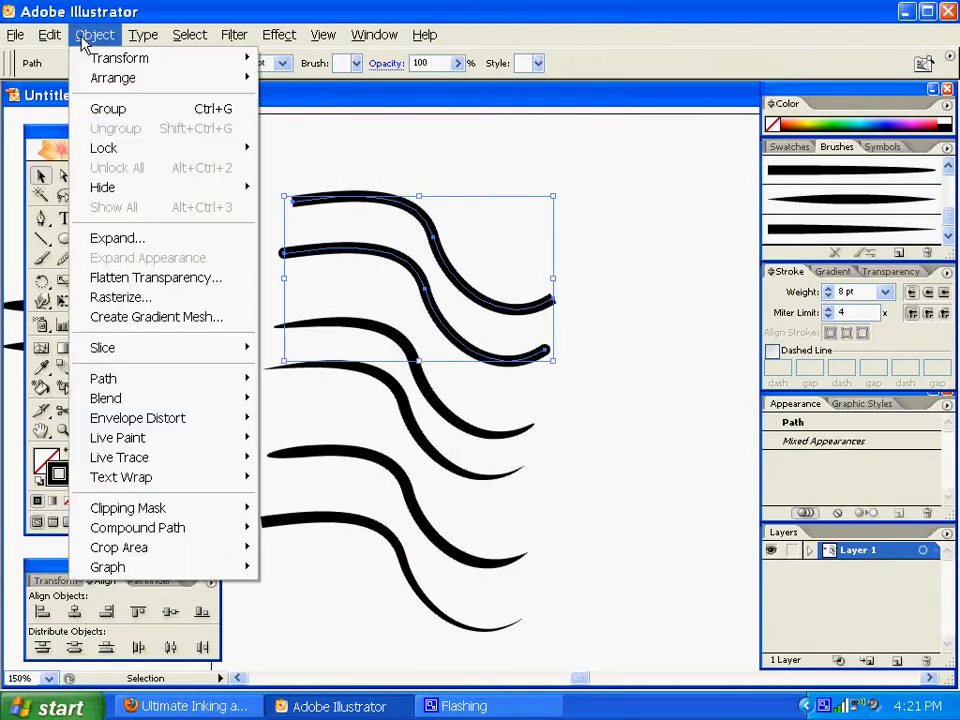
{"action": "left_click", "coordinate": [104, 240]}
{"action": "left_click", "coordinate": [551, 287]}
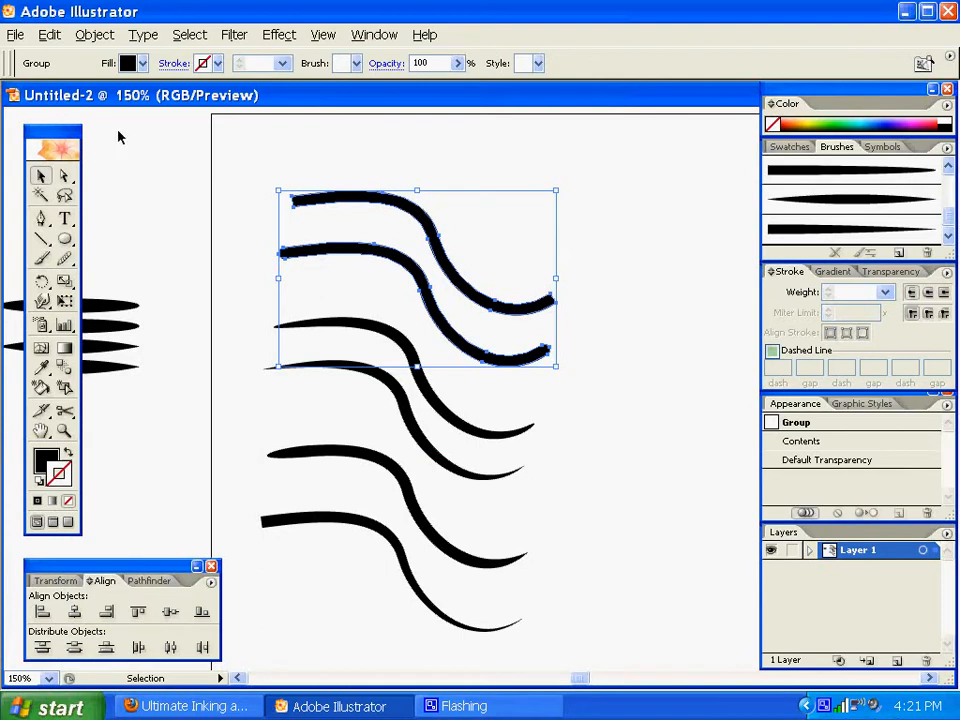
{"action": "left_click", "coordinate": [47, 35]}
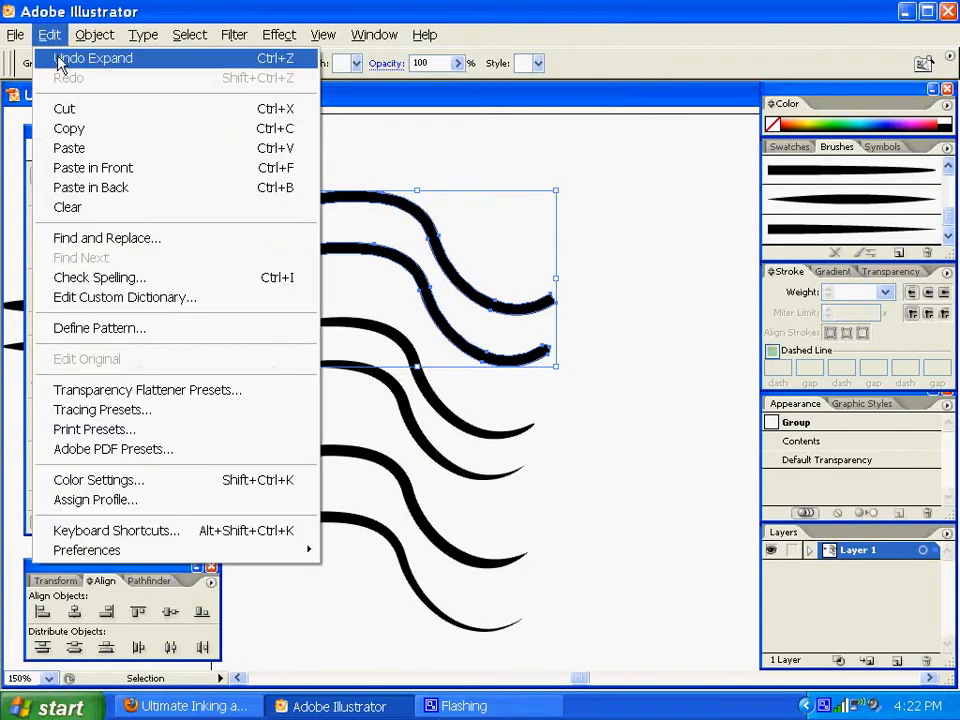
{"action": "left_click", "coordinate": [60, 60]}
Step: Expand the top two S-curves with both Fill and Stroke included
{"action": "left_click", "coordinate": [96, 36]}
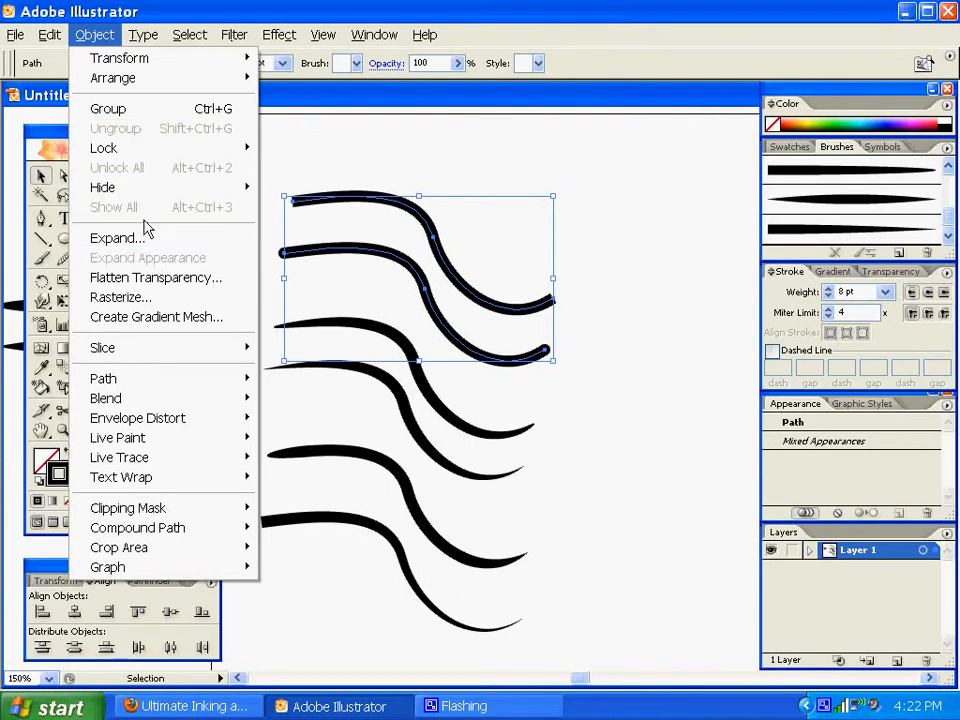
{"action": "left_click", "coordinate": [121, 245]}
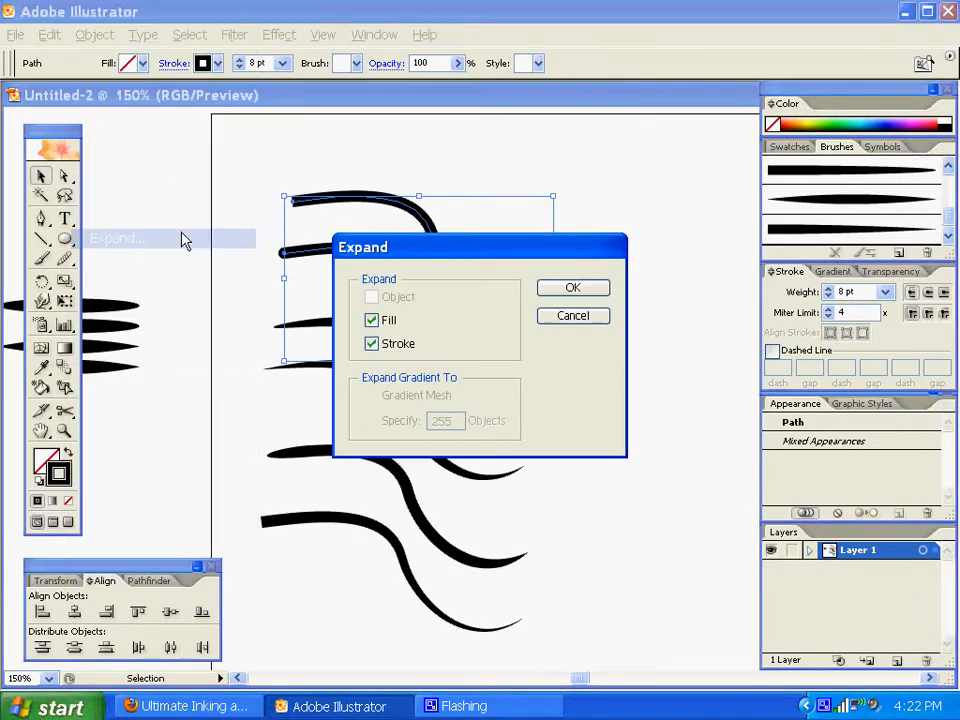
{"action": "left_click", "coordinate": [572, 290]}
{"action": "left_click", "coordinate": [583, 446]}
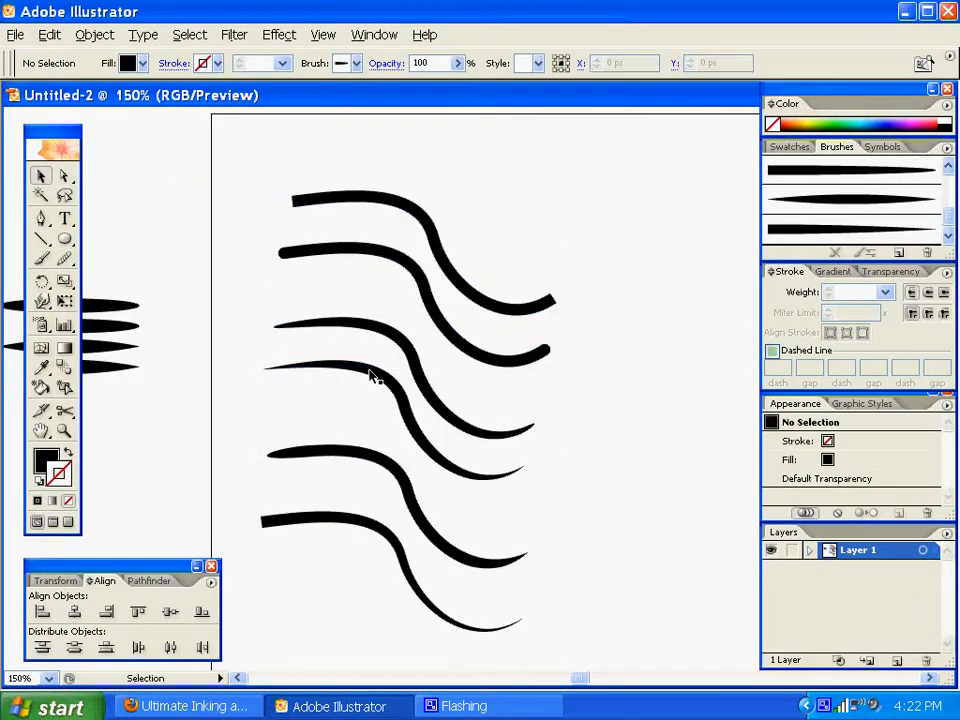
Step: Expand the appearance of the art-brushed strokes on the lower four S-curves, leaving out the top two curves
{"action": "left_click", "coordinate": [408, 259]}
{"action": "left_click", "coordinate": [476, 429]}
{"action": "mouse_move", "coordinate": [296, 301]}
{"action": "left_mouse_down"}
{"action": "mouse_move", "coordinate": [332, 489]}
{"action": "mouse_move", "coordinate": [471, 626]}
{"action": "mouse_move", "coordinate": [466, 632]}
{"action": "left_mouse_up"}
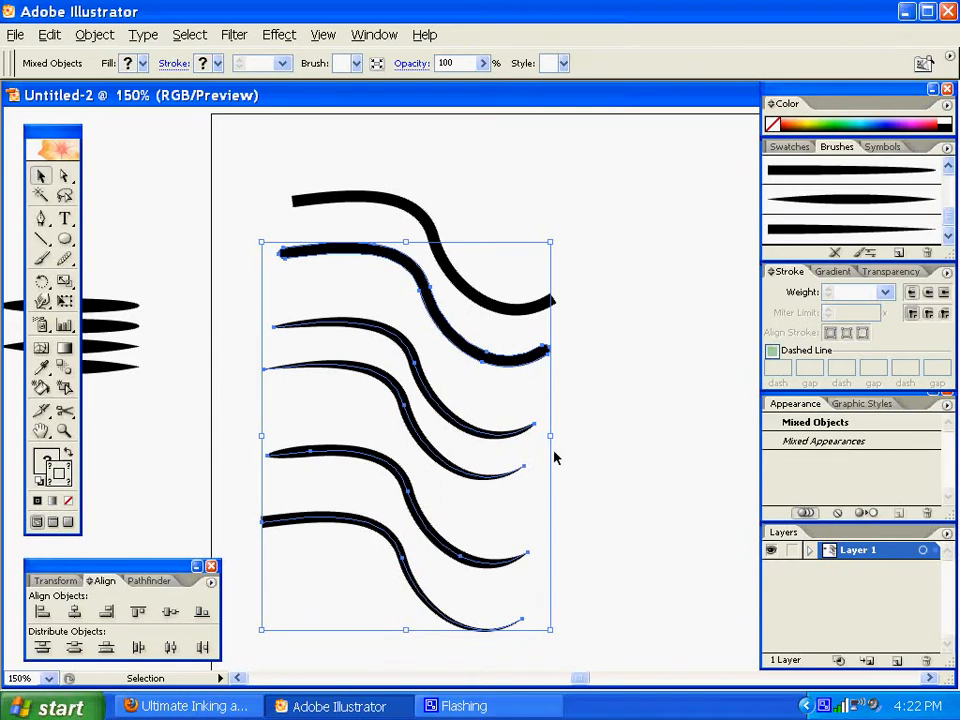
{"action": "left_click", "coordinate": [433, 349], "text": "shift"}
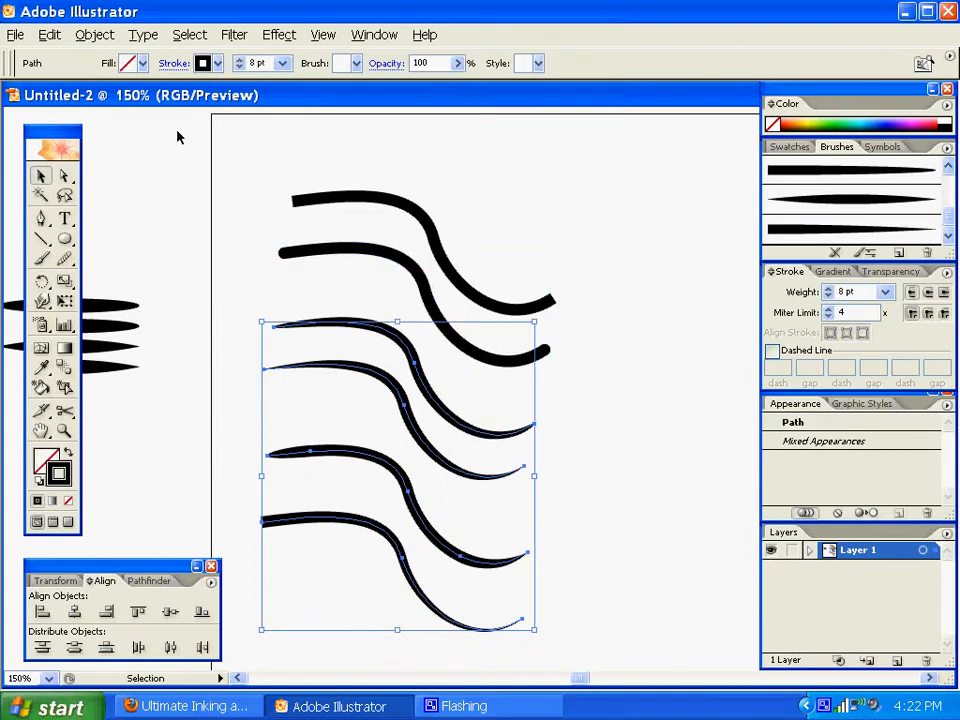
{"action": "left_click", "coordinate": [94, 34]}
{"action": "left_click", "coordinate": [133, 259]}
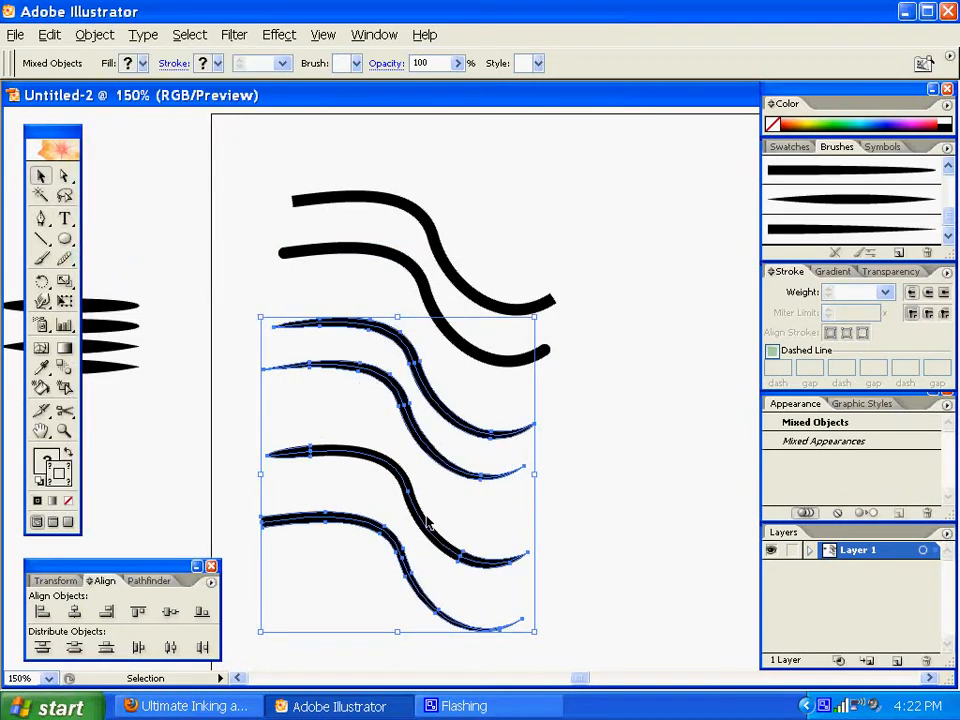
Step: Clean up the artwork by deleting stray points, unpainted objects and empty text paths, and select the bottom S-curve
{"action": "left_click", "coordinate": [49, 34]}
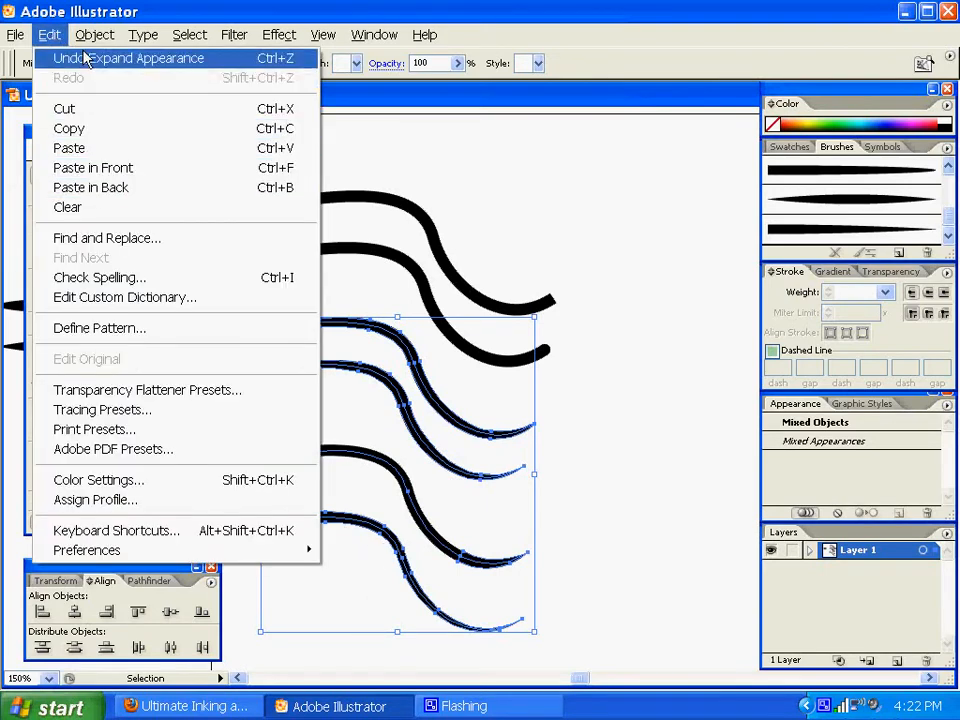
{"action": "mouse_move", "coordinate": [105, 378]}
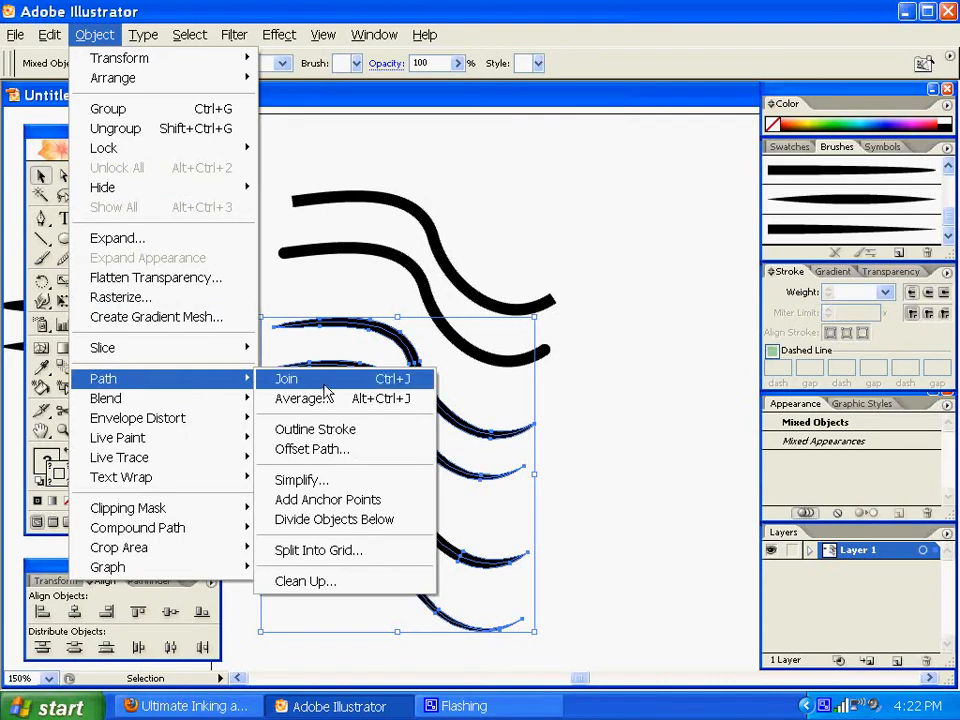
{"action": "left_click", "coordinate": [313, 582]}
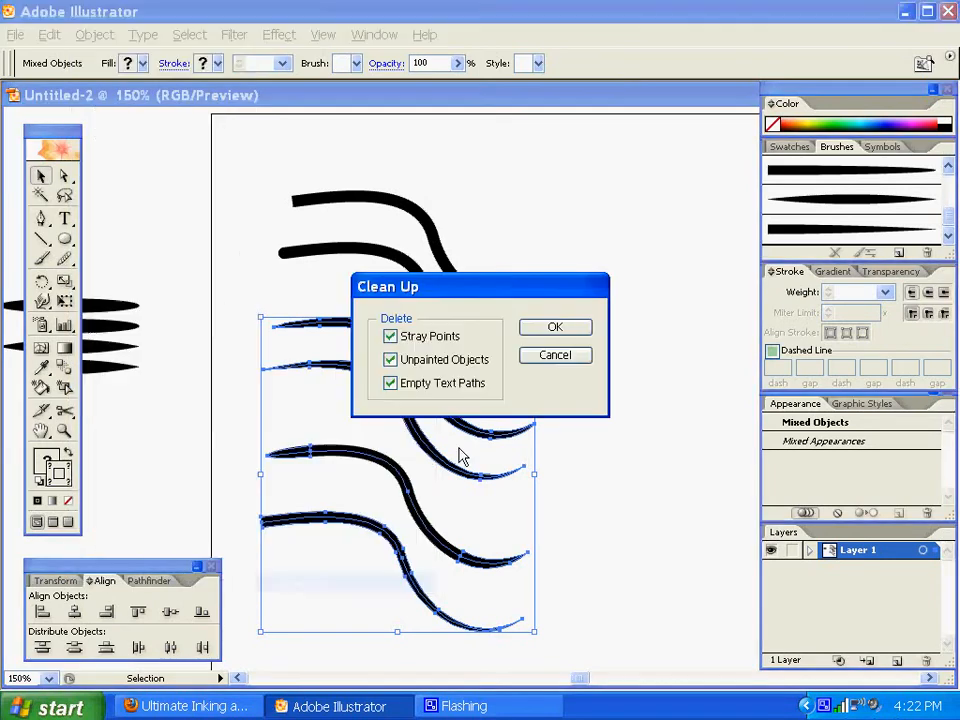
{"action": "left_click", "coordinate": [546, 334]}
{"action": "left_click", "coordinate": [600, 535]}
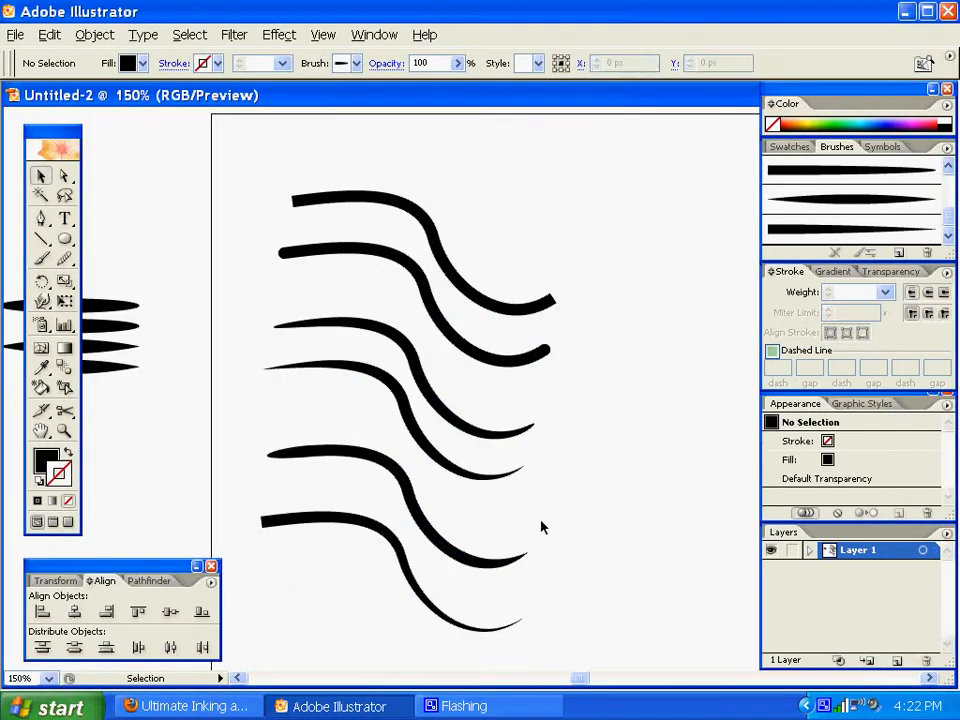
{"action": "left_click", "coordinate": [321, 521]}
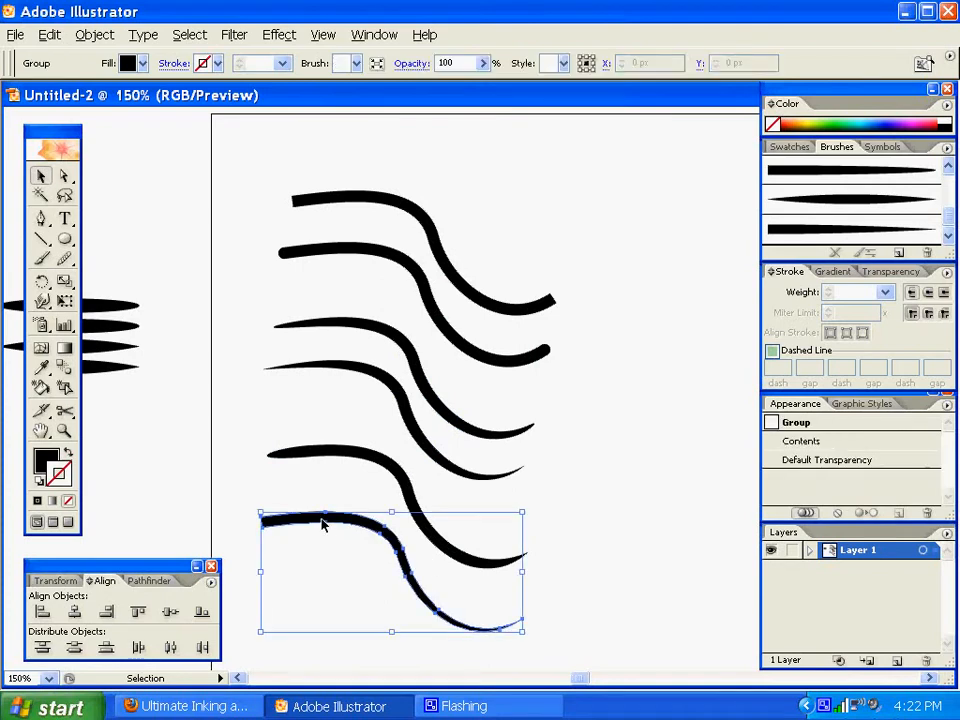
Step: Expand the 8 pt stroked middle section of the fifth S-curve from the top into a filled shape
{"action": "left_click", "coordinate": [336, 480]}
{"action": "left_click", "coordinate": [293, 456]}
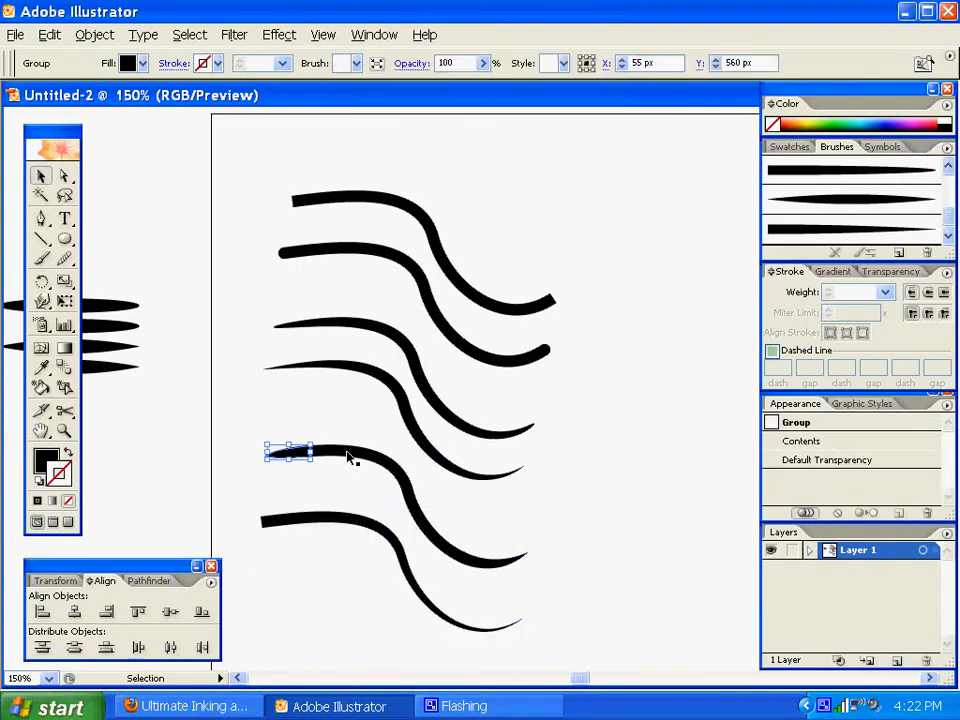
{"action": "left_click", "coordinate": [350, 456]}
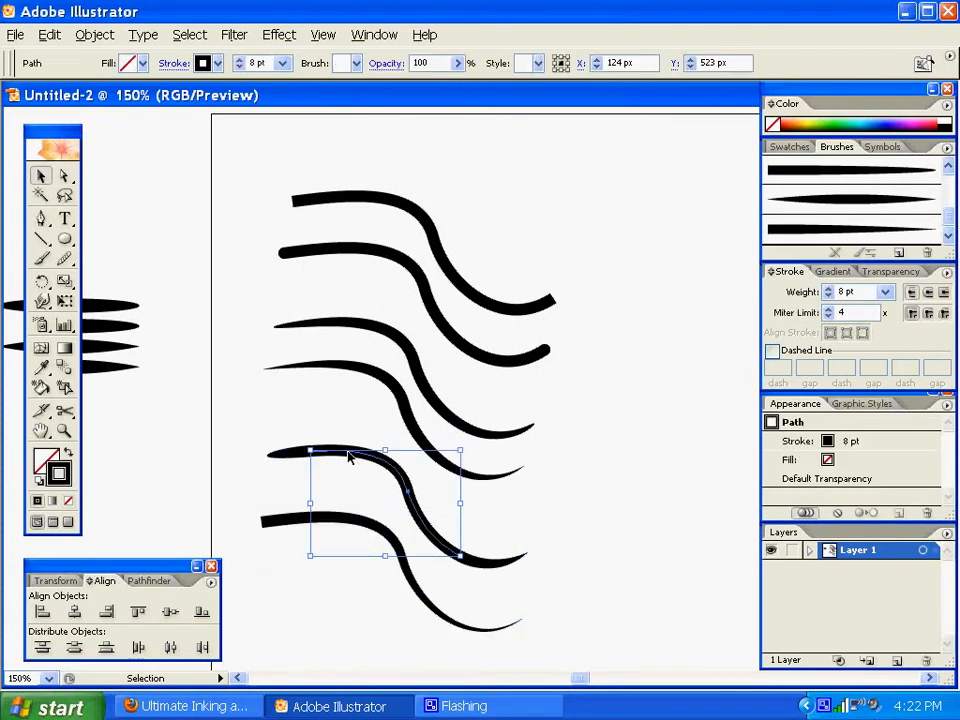
{"action": "left_click", "coordinate": [94, 34]}
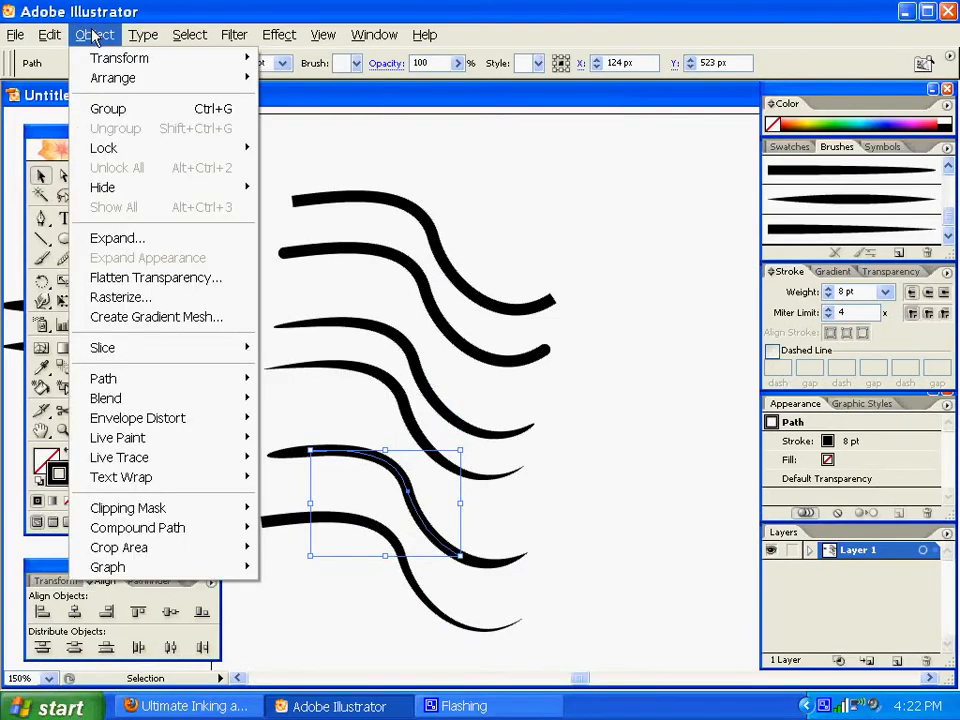
{"action": "left_click", "coordinate": [117, 238]}
{"action": "left_click", "coordinate": [572, 290]}
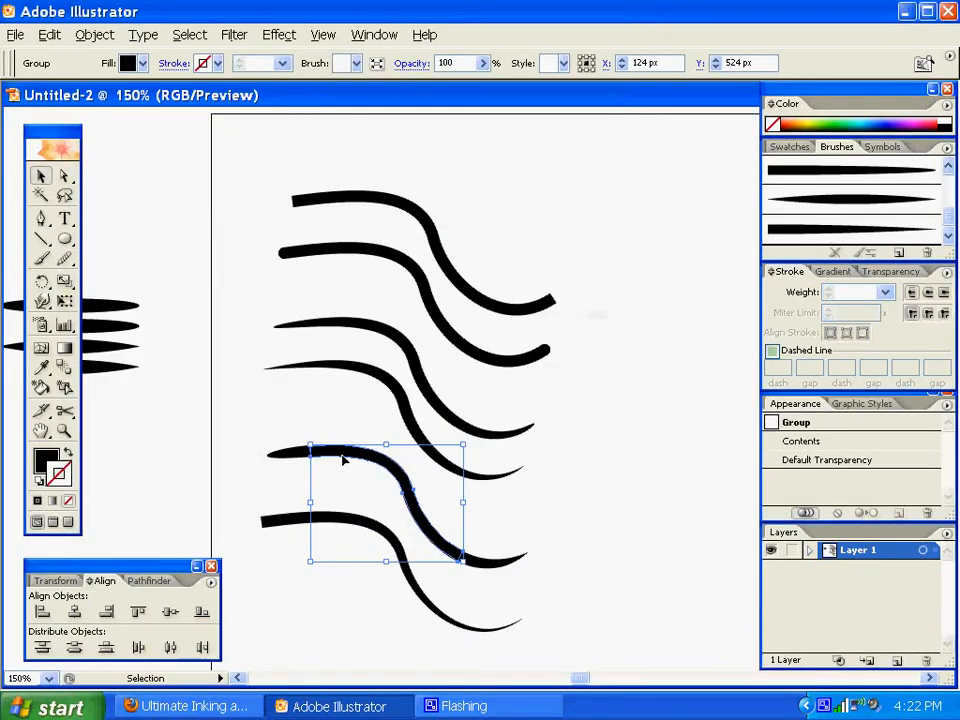
Step: Combine the three pieces of the fifth S-curve into one filled shape with Pathfinder Merge
{"action": "left_click", "coordinate": [245, 419]}
{"action": "left_click", "coordinate": [306, 455]}
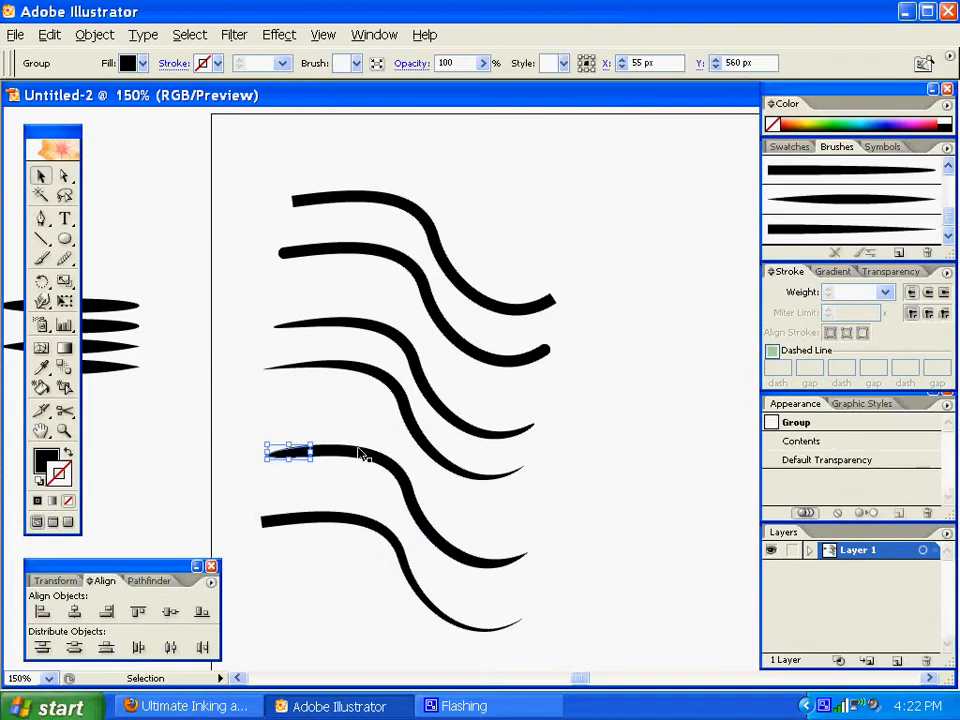
{"action": "left_click", "coordinate": [380, 463], "text": "shift"}
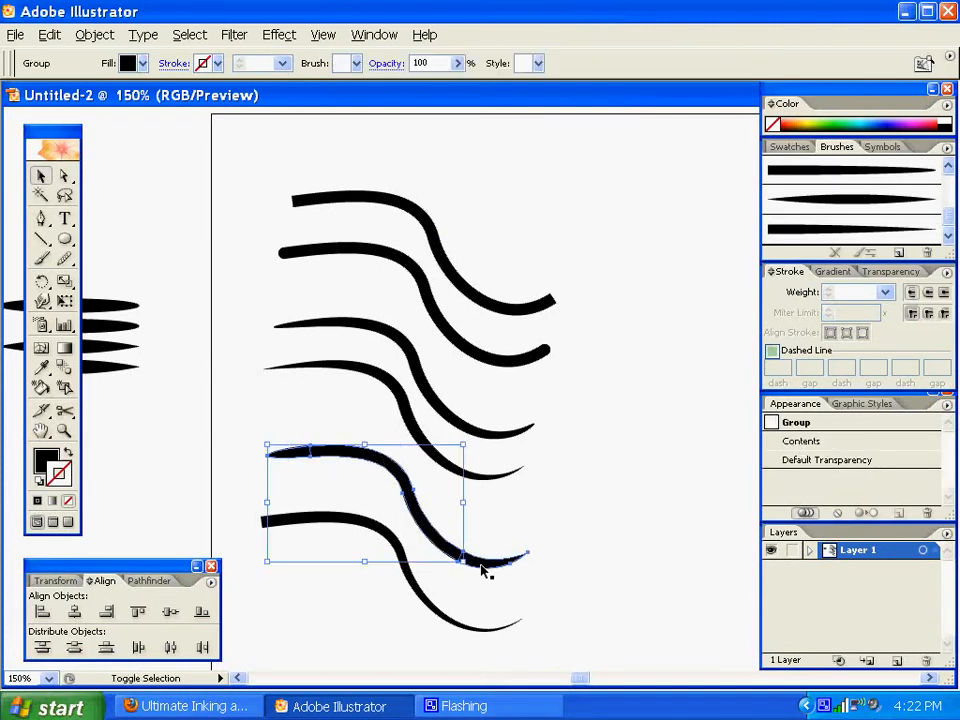
{"action": "left_click", "coordinate": [146, 581]}
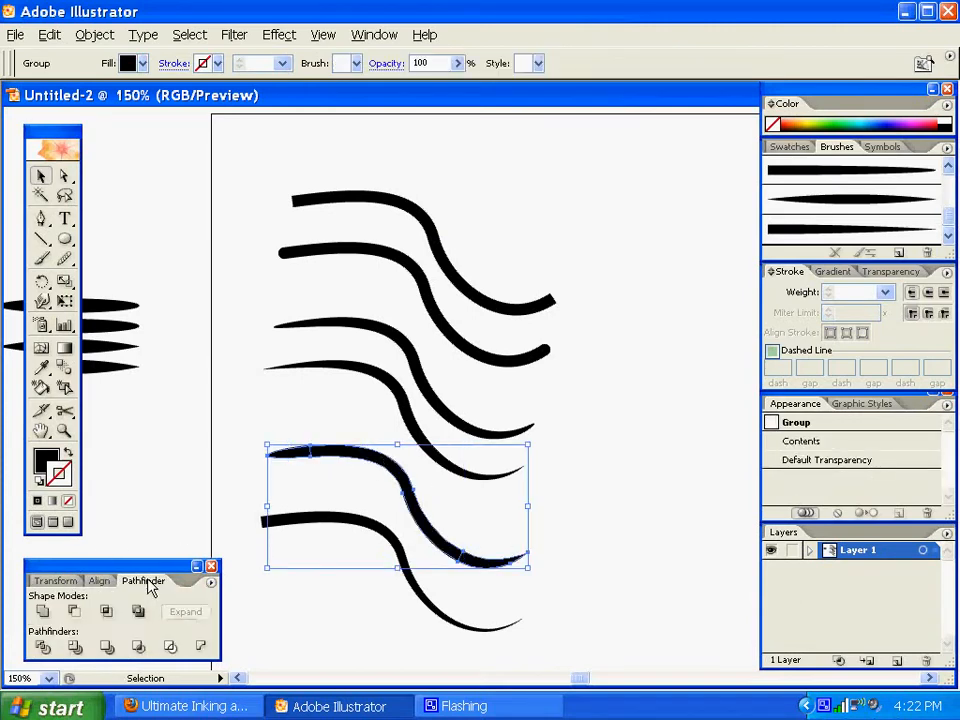
{"action": "left_click", "coordinate": [108, 648]}
{"action": "left_click", "coordinate": [509, 612]}
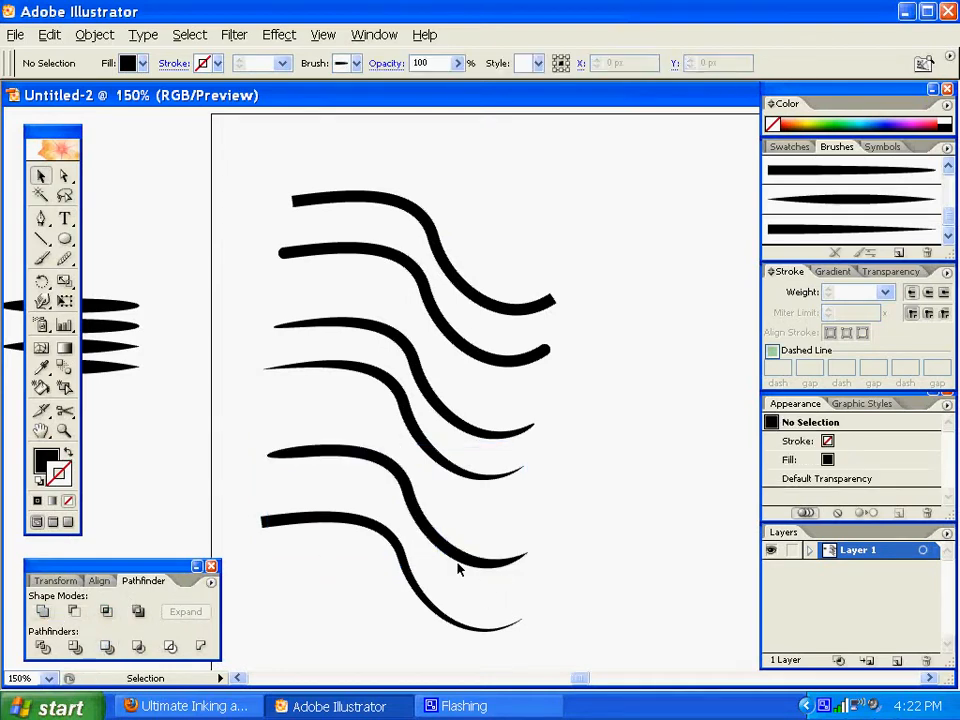
{"action": "left_click", "coordinate": [456, 562]}
{"action": "left_click", "coordinate": [588, 564]}
Step: Draw an open, sharply peaked curve with three anchor points in the empty area beside the S-curves using the Pen tool
{"action": "left_click", "coordinate": [41, 216]}
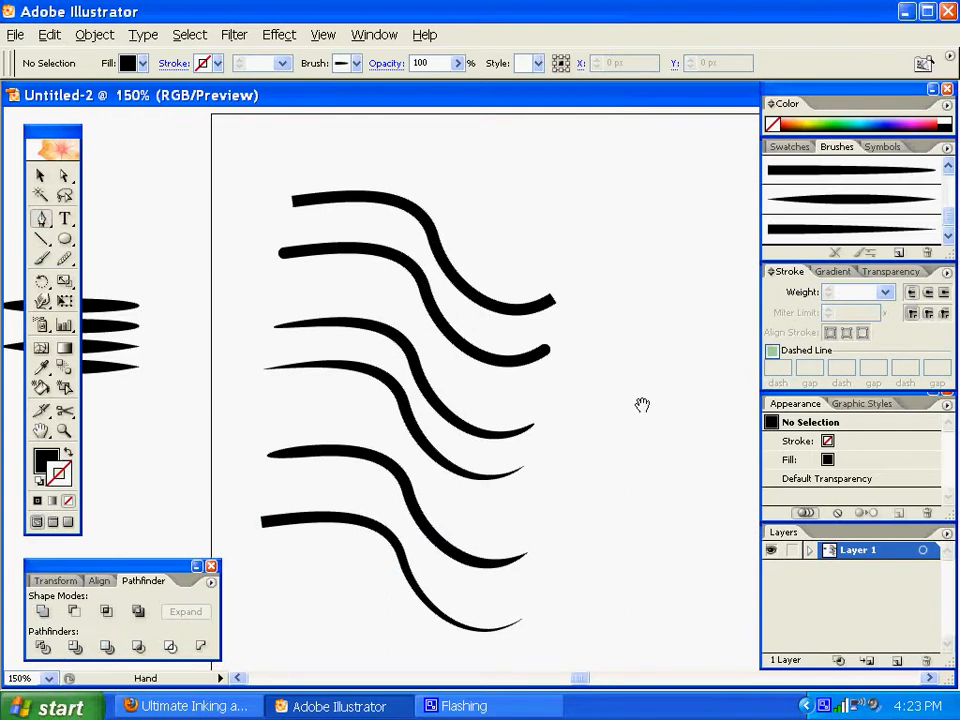
{"action": "left_click_drag", "start_coordinate": [641, 405], "coordinate": [411, 388]}
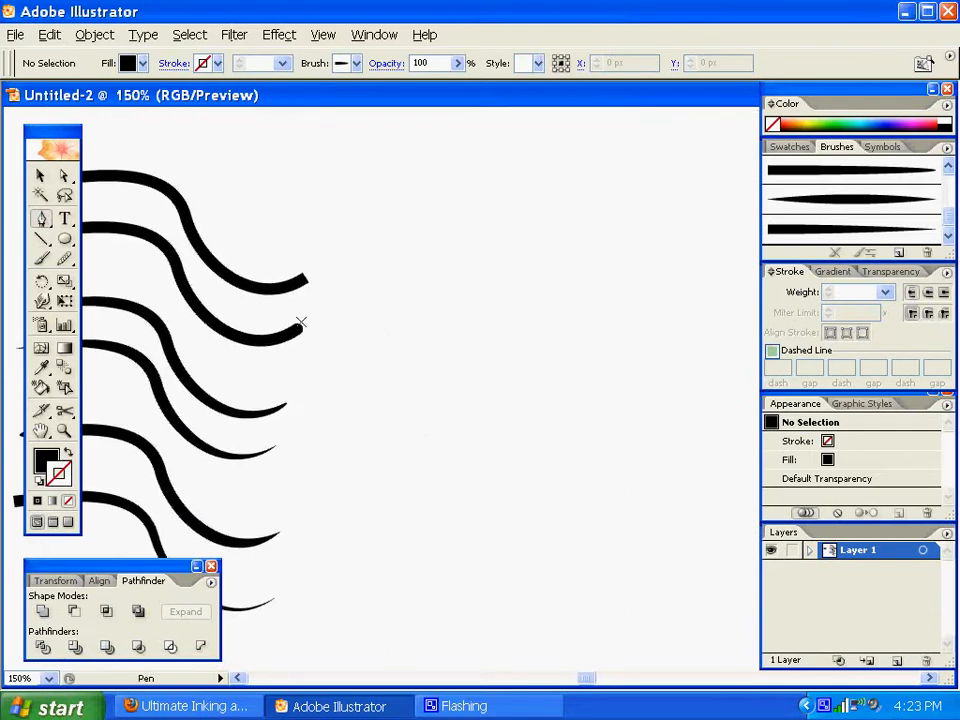
{"action": "left_click_drag", "start_coordinate": [394, 374], "coordinate": [434, 390]}
{"action": "left_click_drag", "start_coordinate": [499, 282], "coordinate": [506, 345]}
{"action": "left_click_drag", "start_coordinate": [584, 408], "coordinate": [663, 396]}
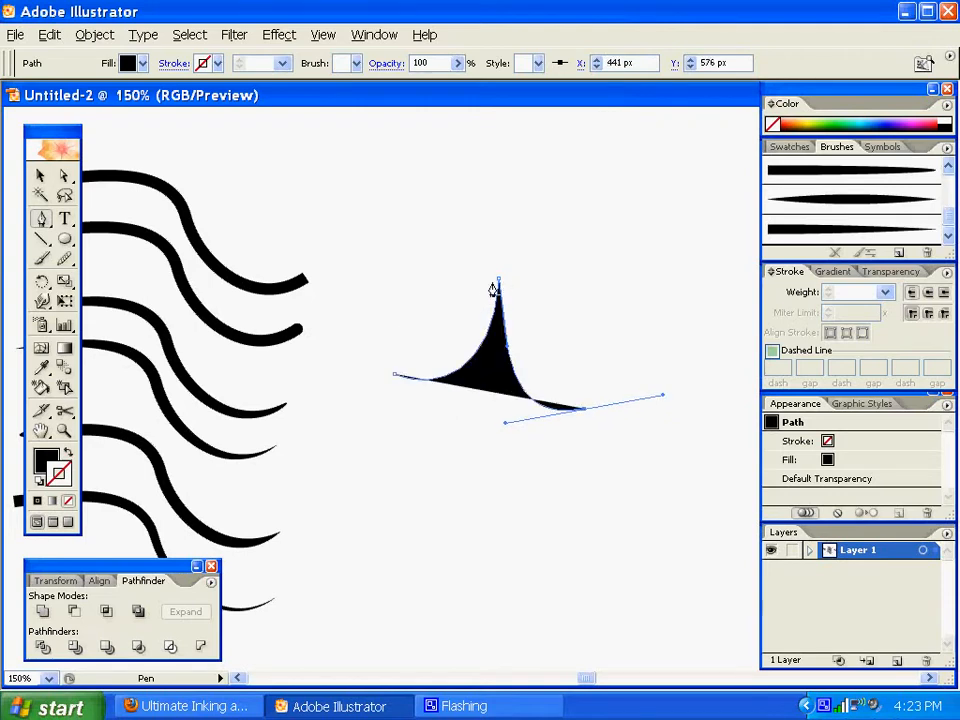
{"action": "left_click", "coordinate": [40, 175]}
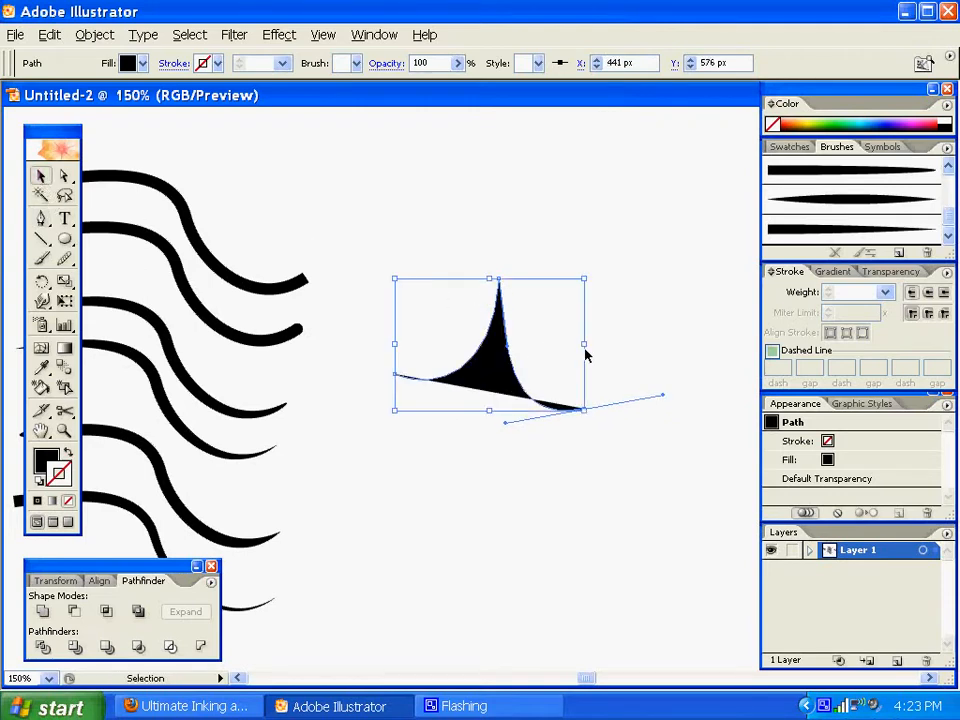
Step: Apply Art Brush 4 to the peaked curve, remove its fill, and set the stroke weight to 8 pt
{"action": "left_click", "coordinate": [831, 238]}
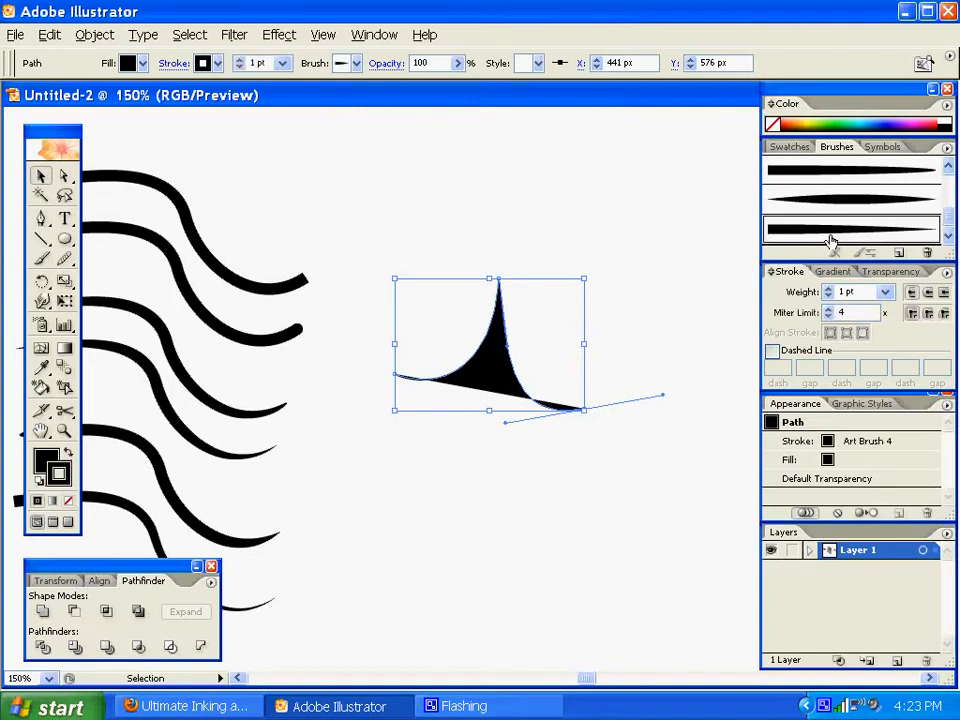
{"action": "left_click", "coordinate": [44, 457]}
{"action": "left_click", "coordinate": [68, 500]}
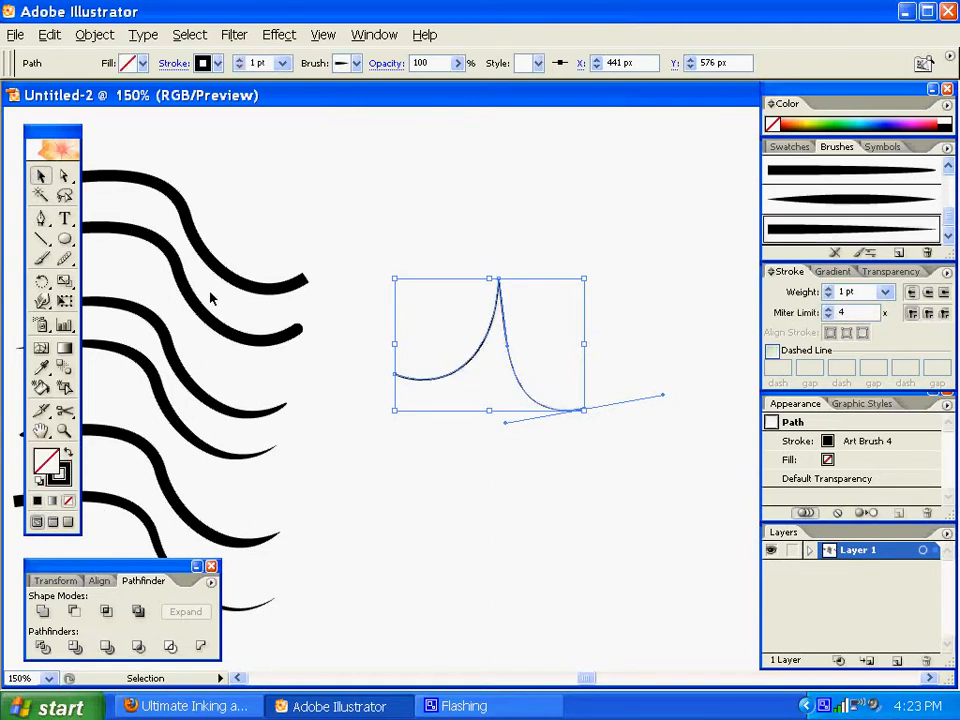
{"action": "left_click", "coordinate": [885, 291]}
{"action": "left_click", "coordinate": [848, 440]}
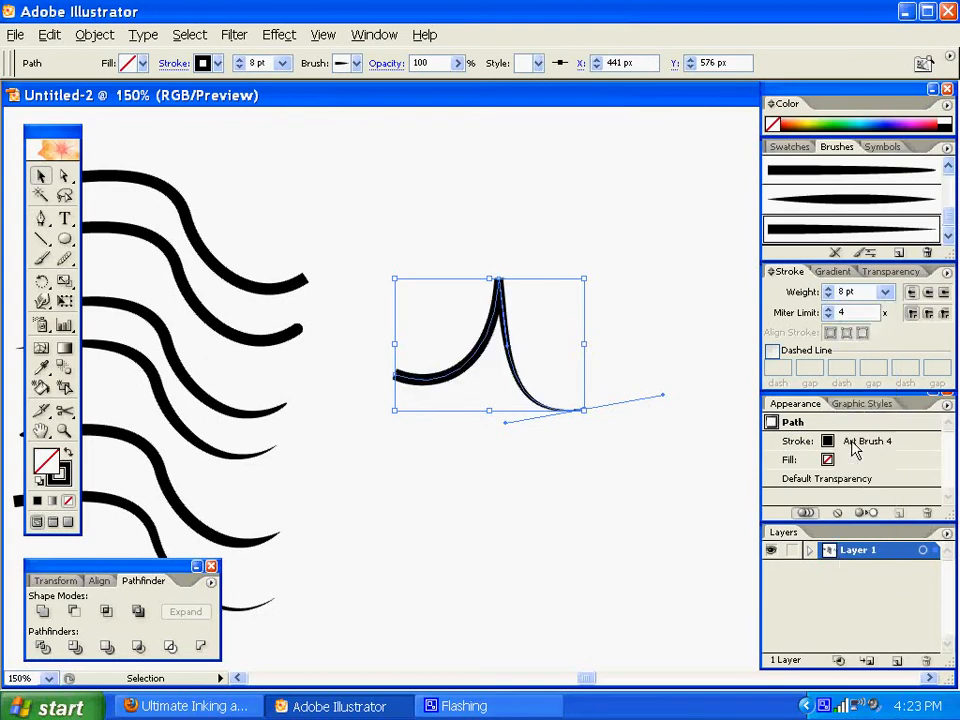
{"action": "left_click", "coordinate": [407, 221]}
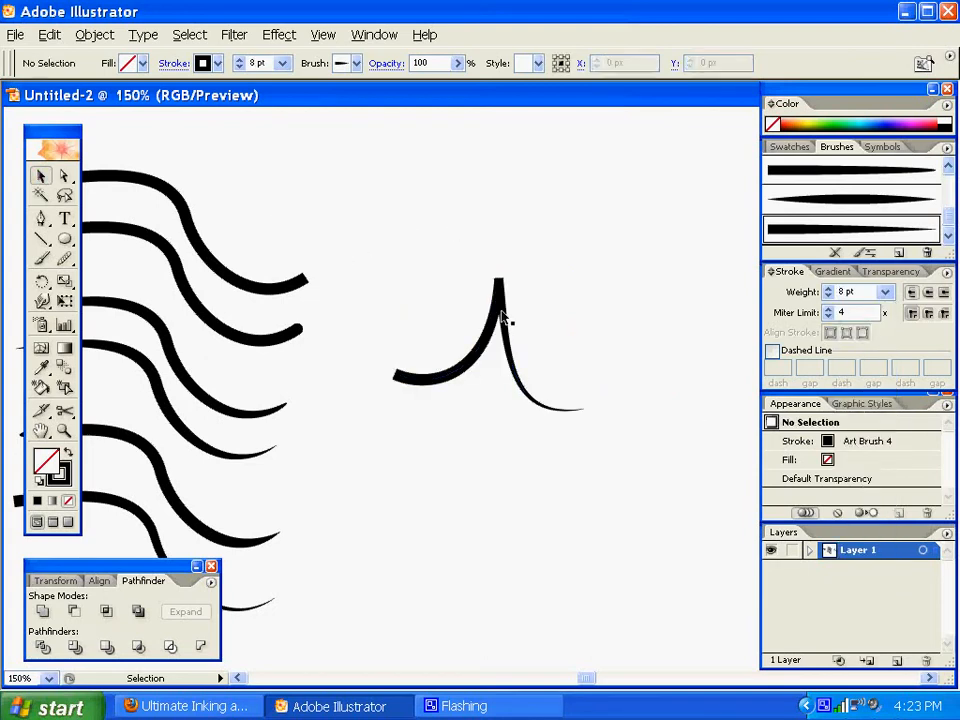
Step: Expand the appearance of the brushed peaked curve
{"action": "left_click", "coordinate": [477, 369]}
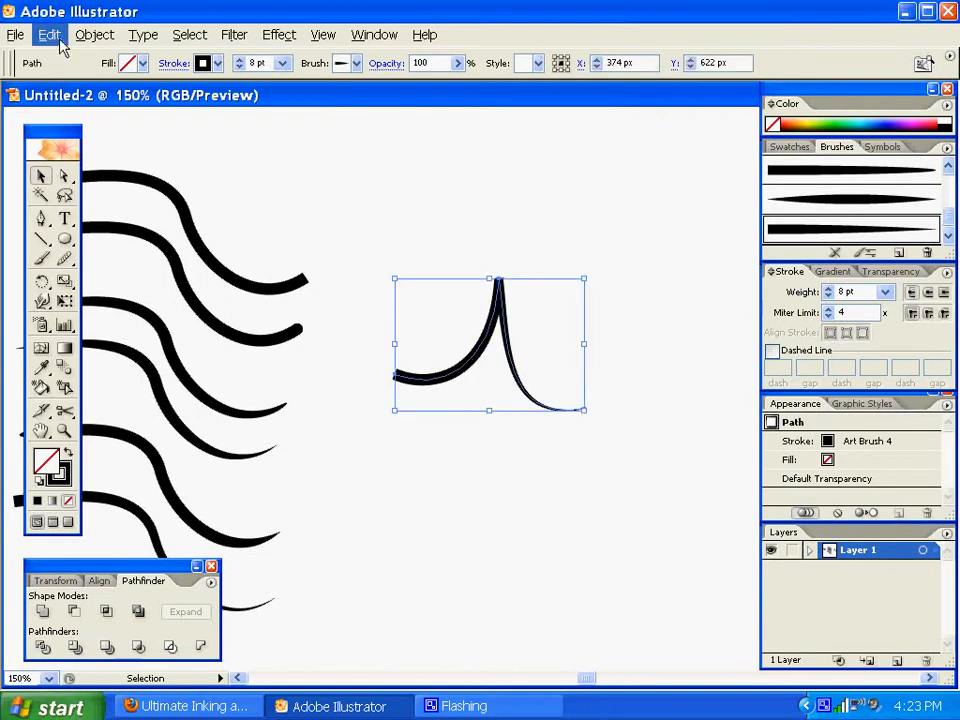
{"action": "left_click", "coordinate": [50, 35]}
{"action": "mouse_move", "coordinate": [85, 35]}
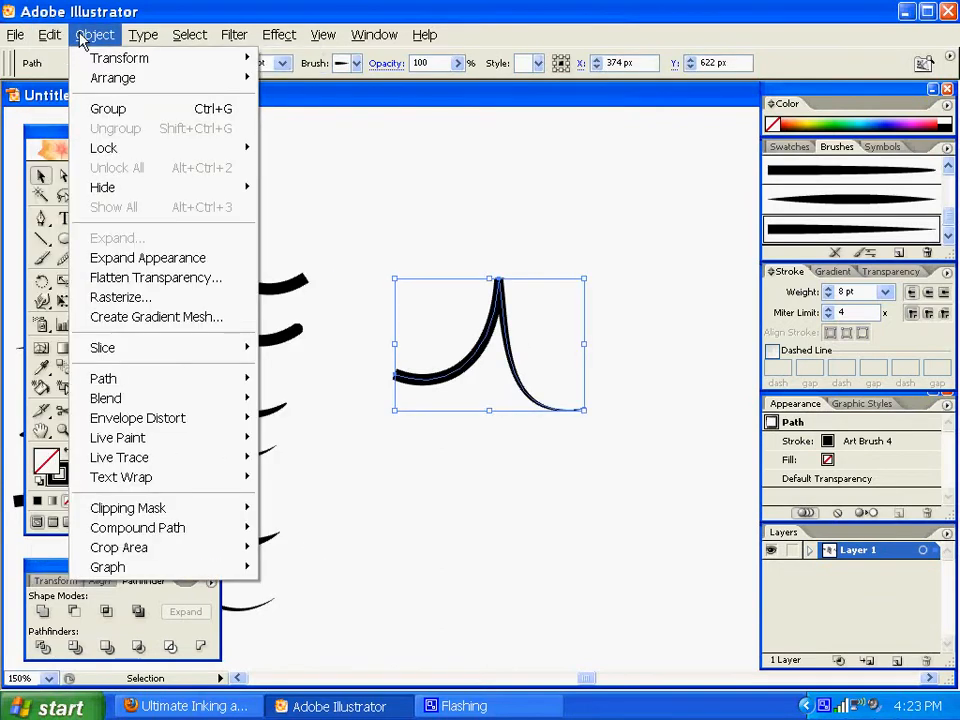
{"action": "left_click", "coordinate": [145, 258]}
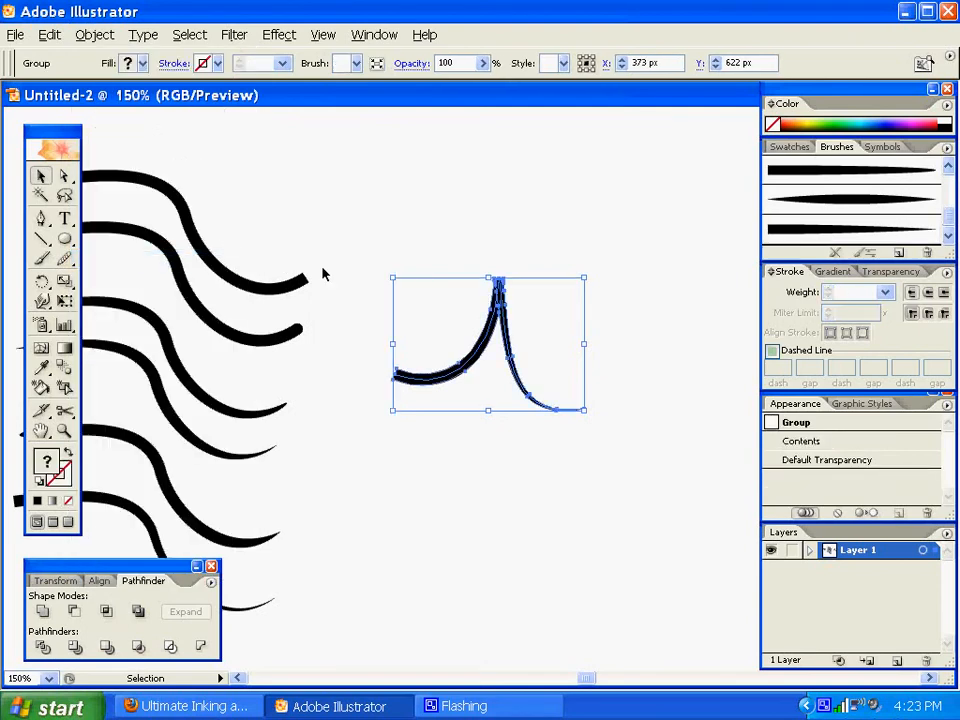
{"action": "left_click", "coordinate": [493, 453]}
{"action": "left_click", "coordinate": [548, 393]}
Step: Run the path Clean Up on the artwork to remove the leftover unpainted path from the expanded peaked curve
{"action": "left_click", "coordinate": [49, 35]}
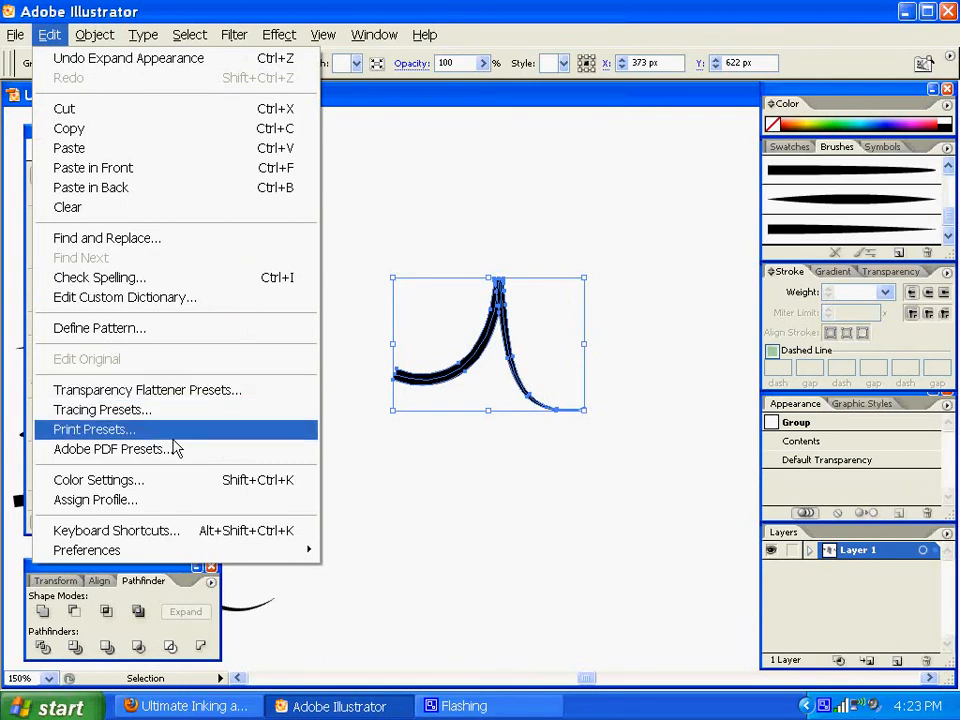
{"action": "mouse_move", "coordinate": [90, 36]}
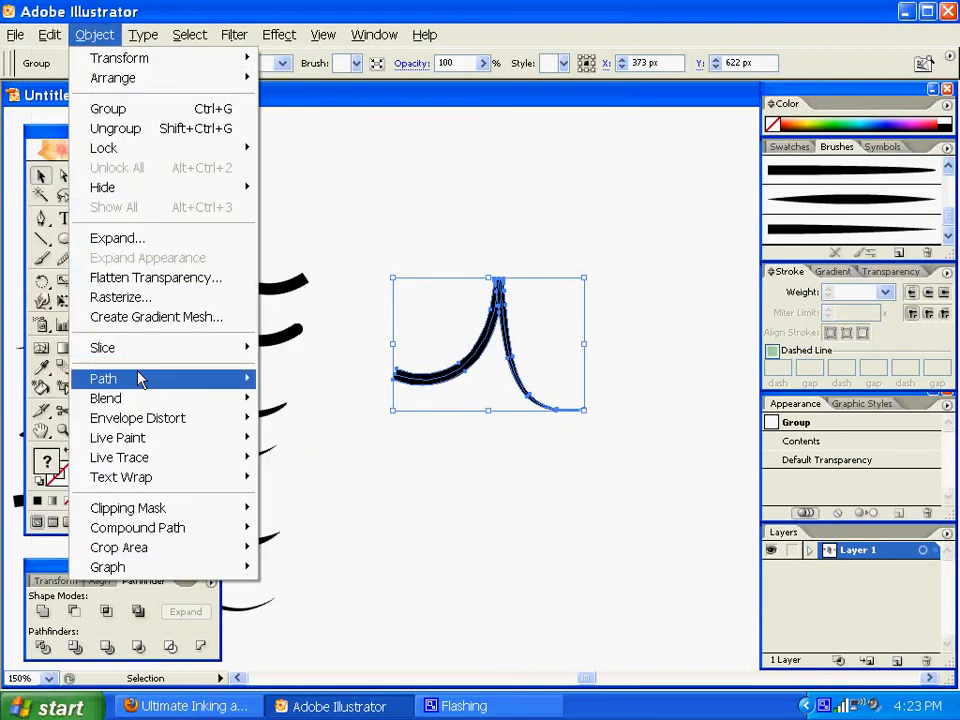
{"action": "mouse_move", "coordinate": [137, 378]}
{"action": "left_click", "coordinate": [291, 581]}
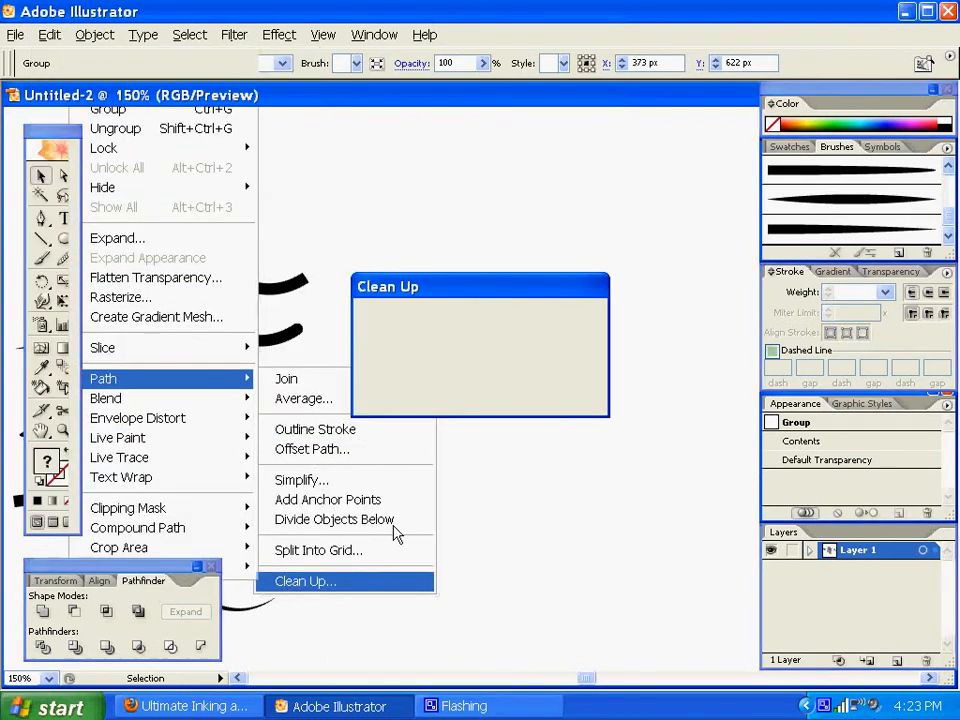
{"action": "left_click", "coordinate": [550, 326]}
{"action": "left_click", "coordinate": [460, 448]}
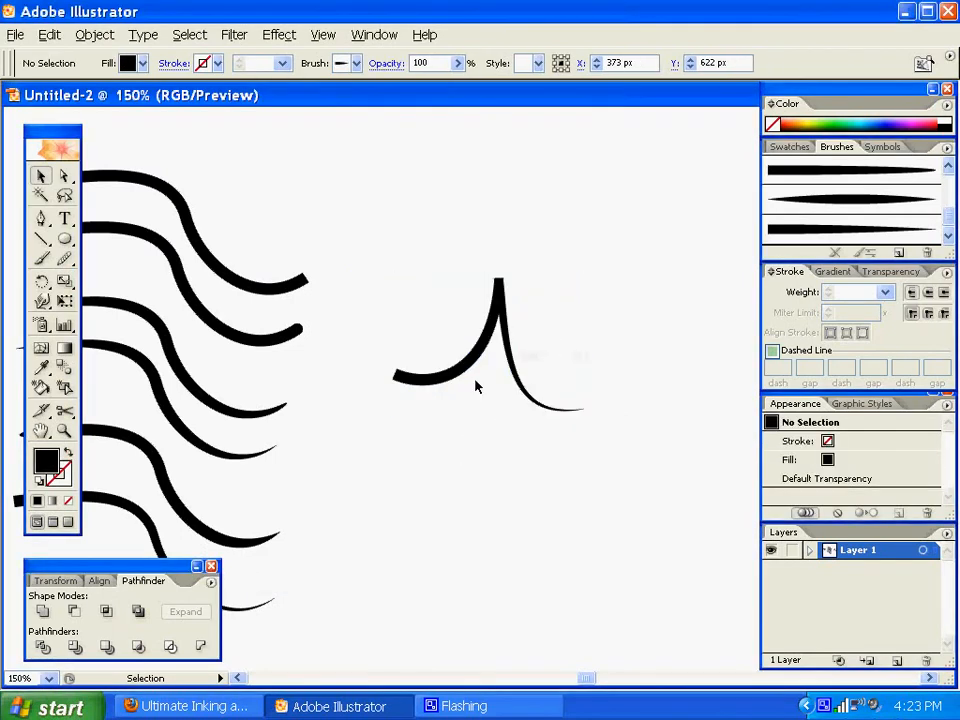
Step: Merge the overlapping parts of the expanded peaked curve into a single filled path with Pathfinder Merge
{"action": "left_click", "coordinate": [491, 340]}
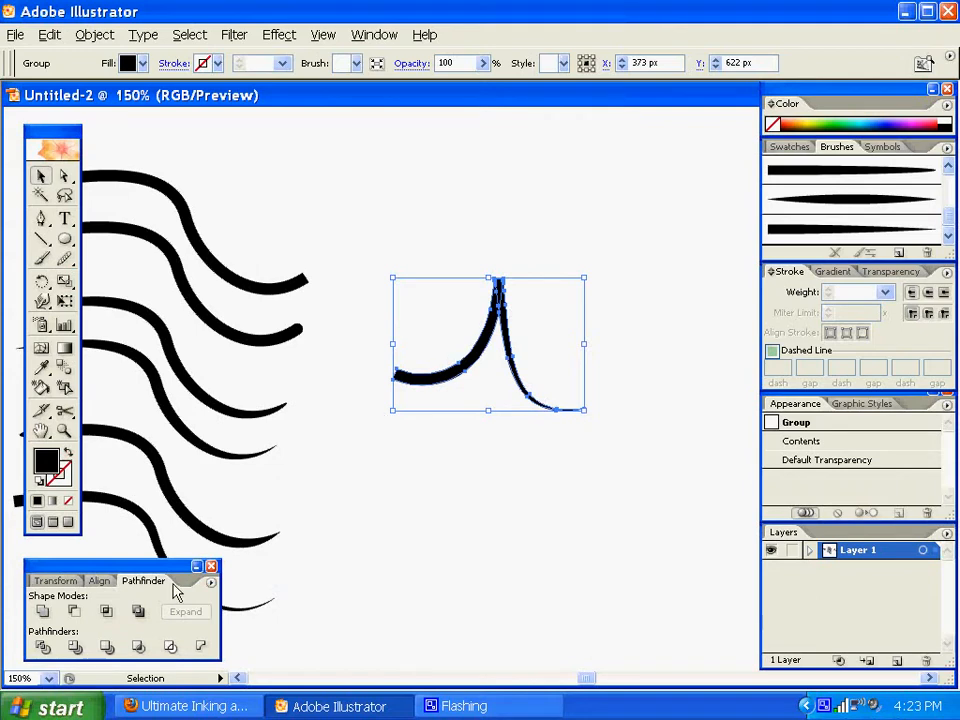
{"action": "left_click", "coordinate": [38, 648]}
{"action": "left_click", "coordinate": [521, 484]}
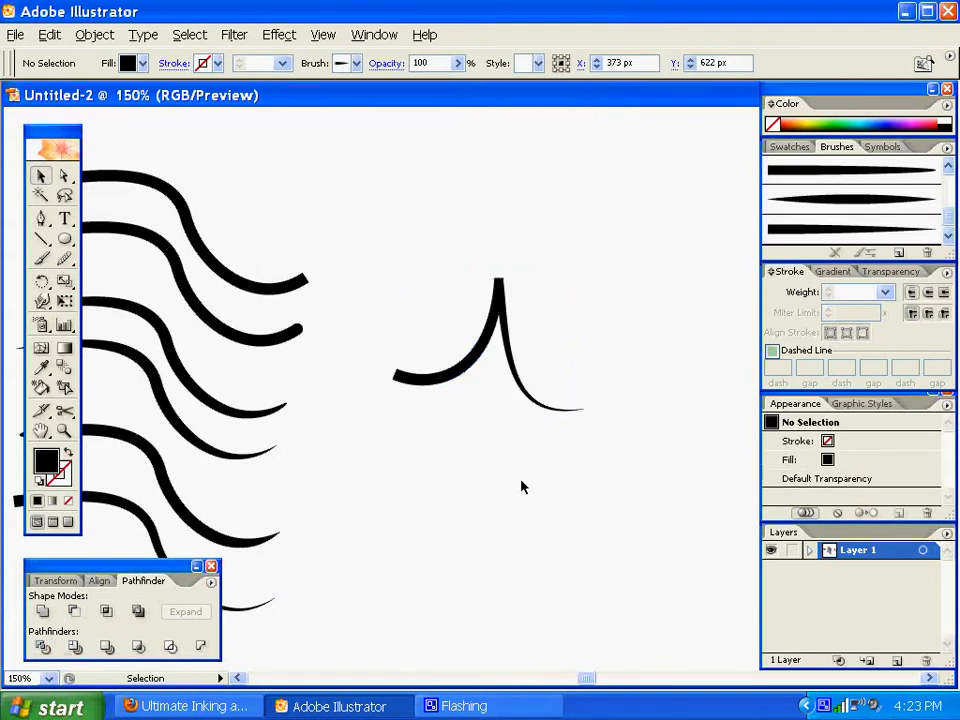
{"action": "left_click", "coordinate": [487, 325]}
{"action": "left_click", "coordinate": [497, 333]}
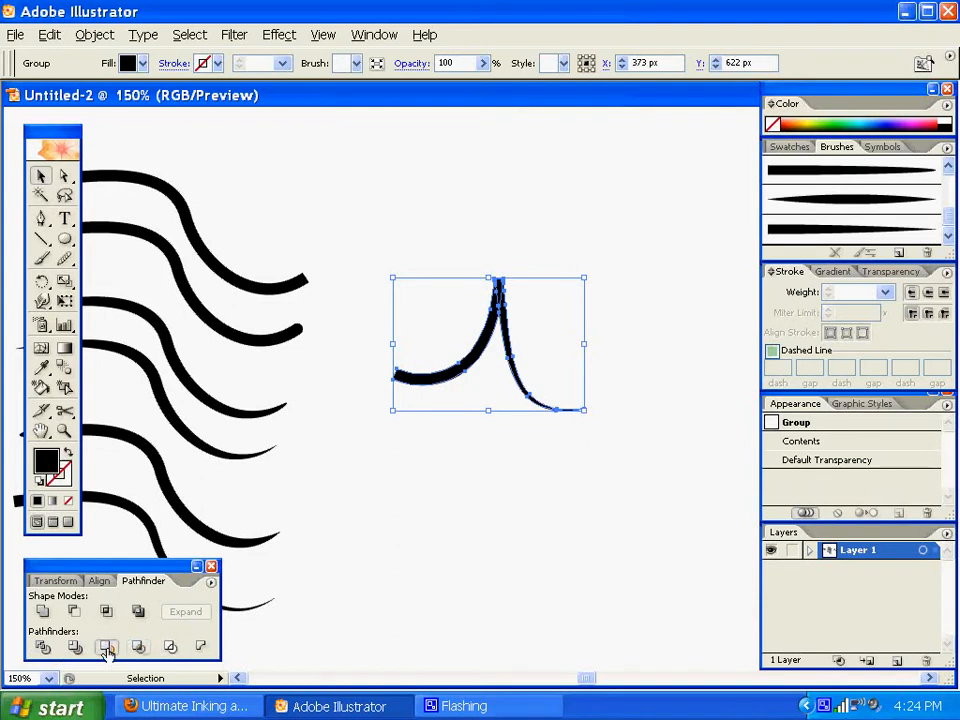
{"action": "left_click", "coordinate": [106, 647]}
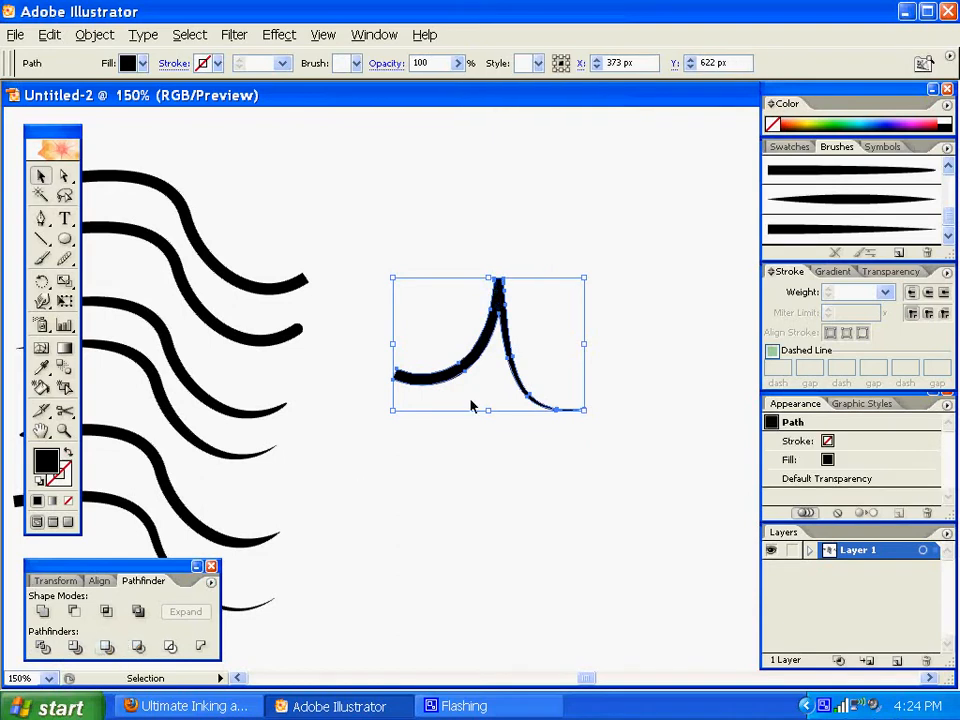
{"action": "left_click", "coordinate": [496, 466]}
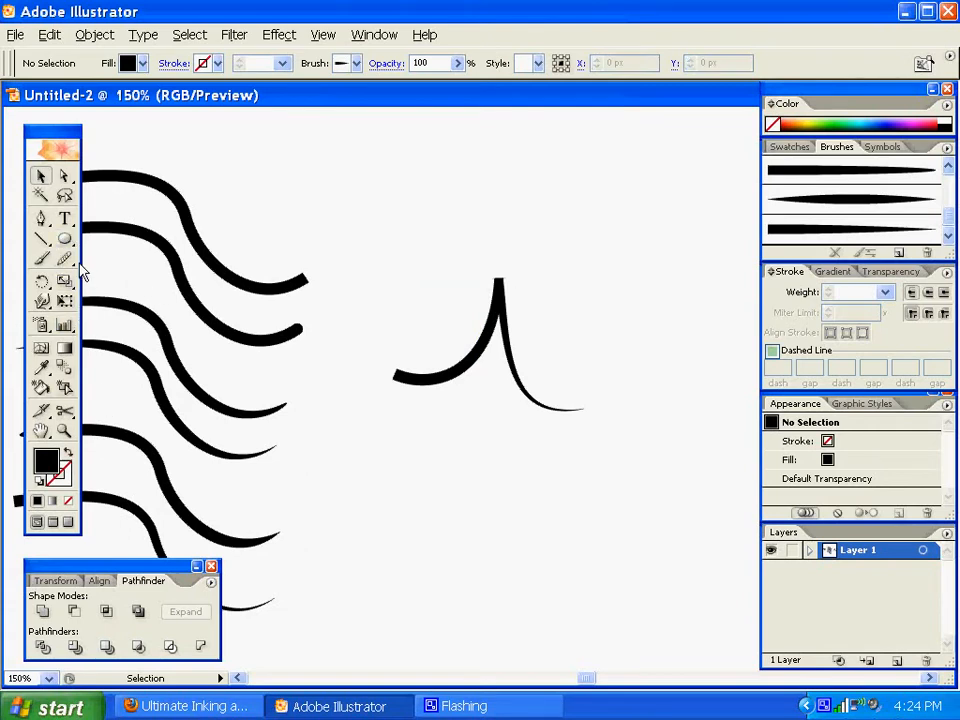
Step: Remove the thin spike sticking out from the upper right corner of the peak's flat tip
{"action": "left_click", "coordinate": [64, 430]}
{"action": "left_click_drag", "start_coordinate": [473, 258], "coordinate": [531, 306]}
{"action": "left_click", "coordinate": [64, 175]}
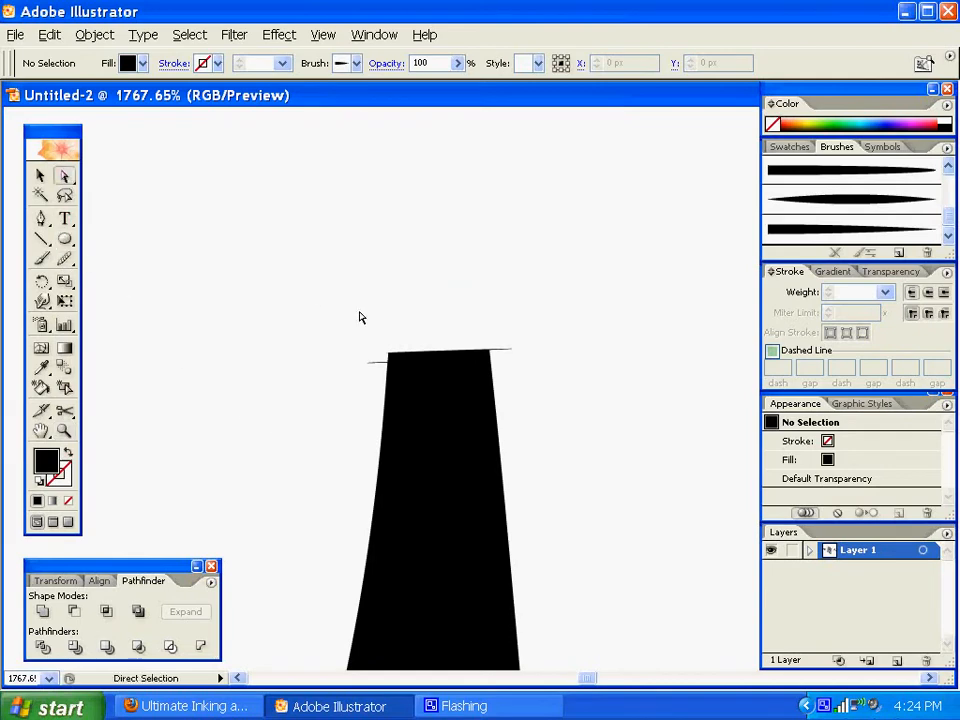
{"action": "left_click", "coordinate": [416, 357]}
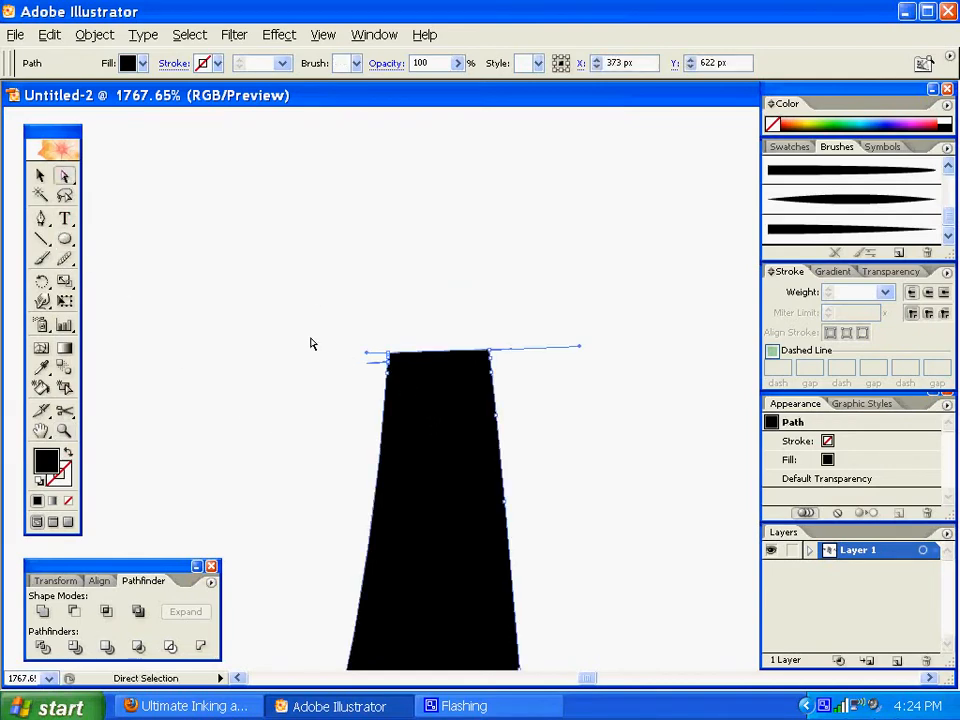
{"action": "left_click", "coordinate": [384, 288]}
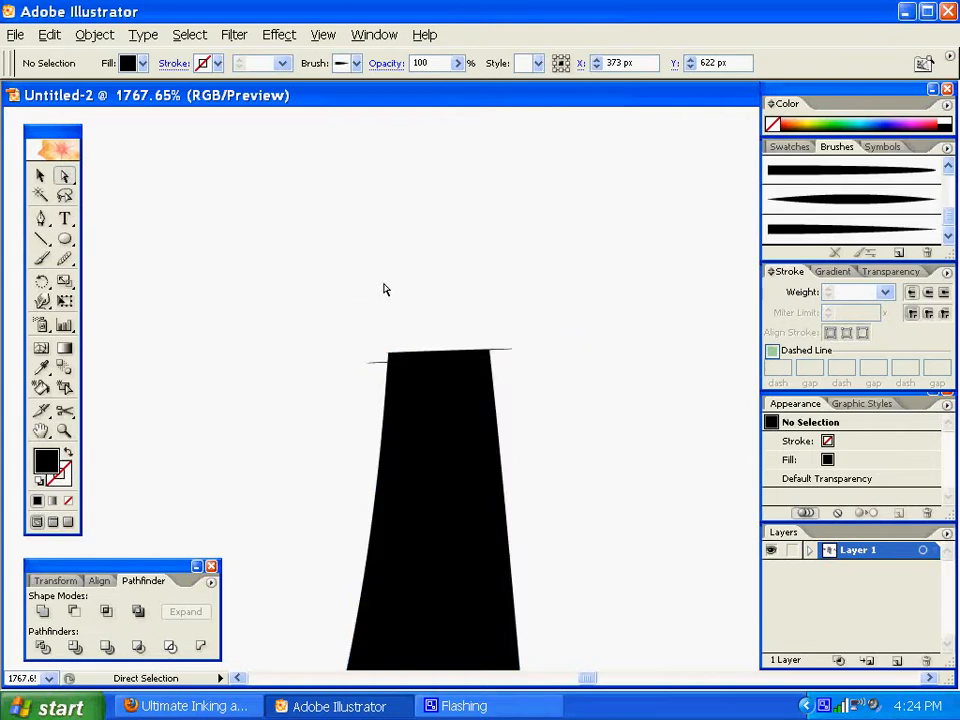
{"action": "left_click", "coordinate": [437, 357]}
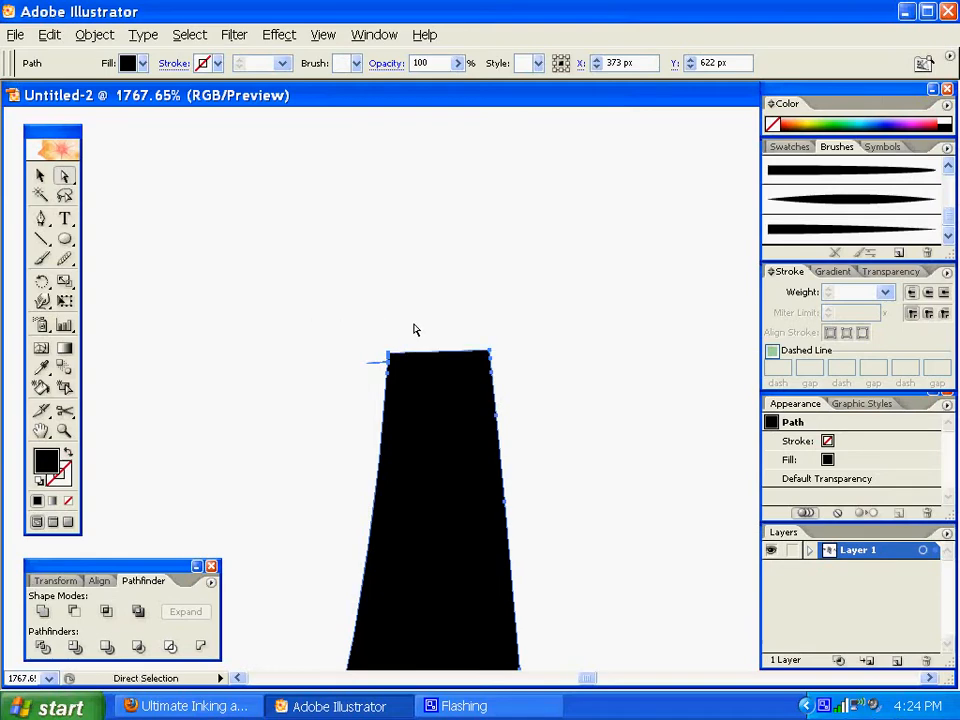
{"action": "left_click", "coordinate": [450, 341]}
{"action": "left_click", "coordinate": [443, 356]}
{"action": "left_click", "coordinate": [348, 355]}
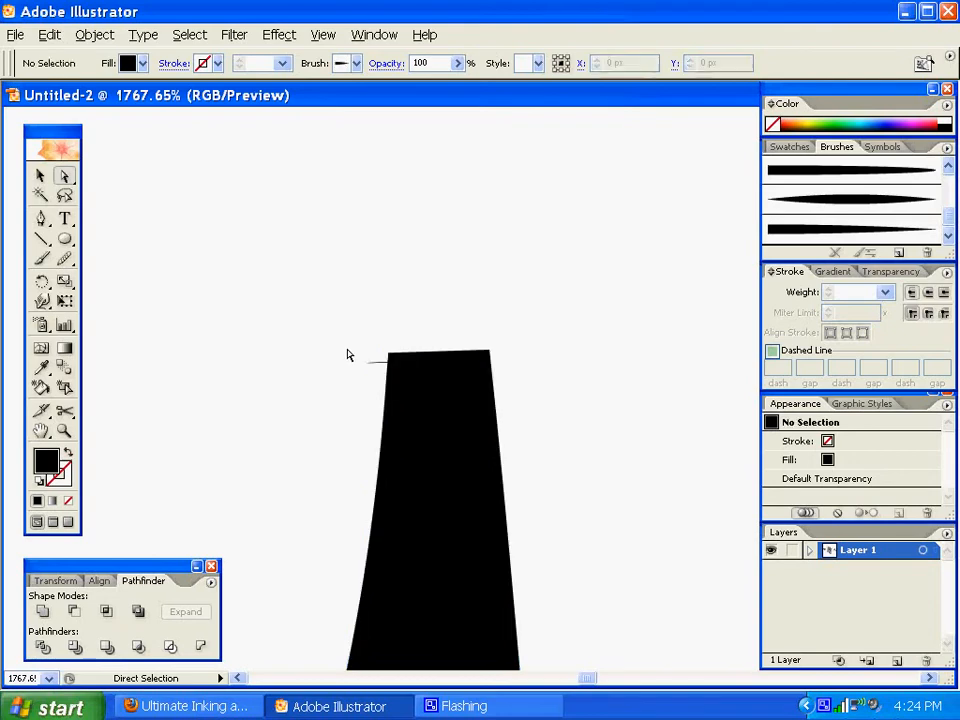
Step: Delete the anchor points forming the thin spike on the left of the flat tip, plus the extra point on its right edge
{"action": "left_click", "coordinate": [42, 220]}
{"action": "left_click", "coordinate": [110, 222]}
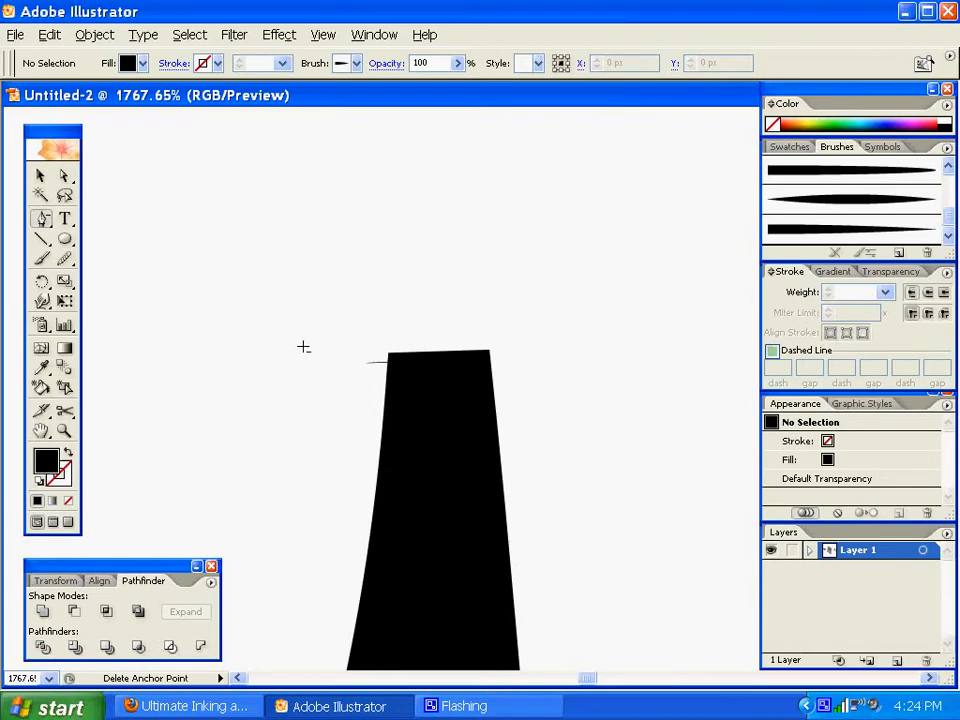
{"action": "key", "text": "ctrl+plus"}
{"action": "key", "text": "ctrl+plus"}
{"action": "key", "text": "ctrl+plus"}
{"action": "key", "text": "ctrl+plus"}
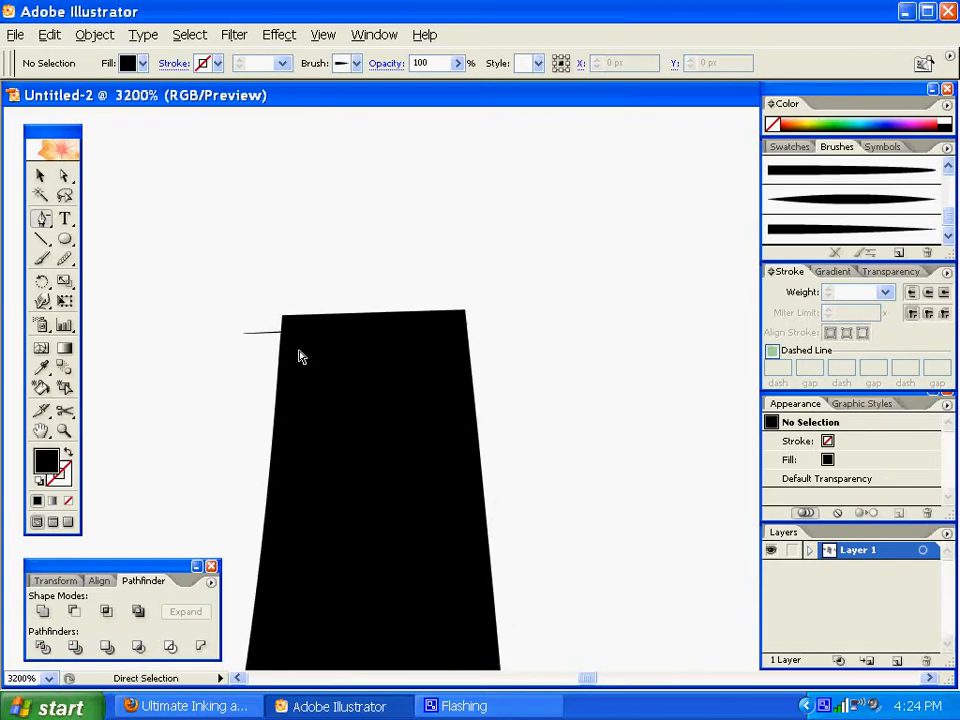
{"action": "left_click_drag", "start_coordinate": [300, 351], "coordinate": [611, 467]}
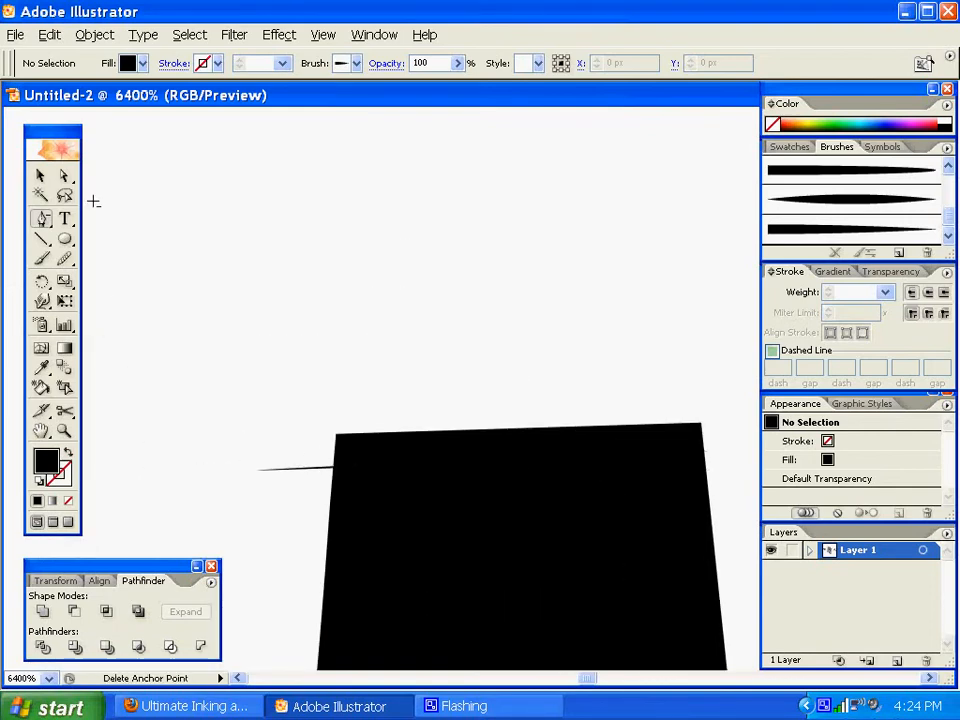
{"action": "key", "text": "v"}
{"action": "left_click", "coordinate": [380, 440]}
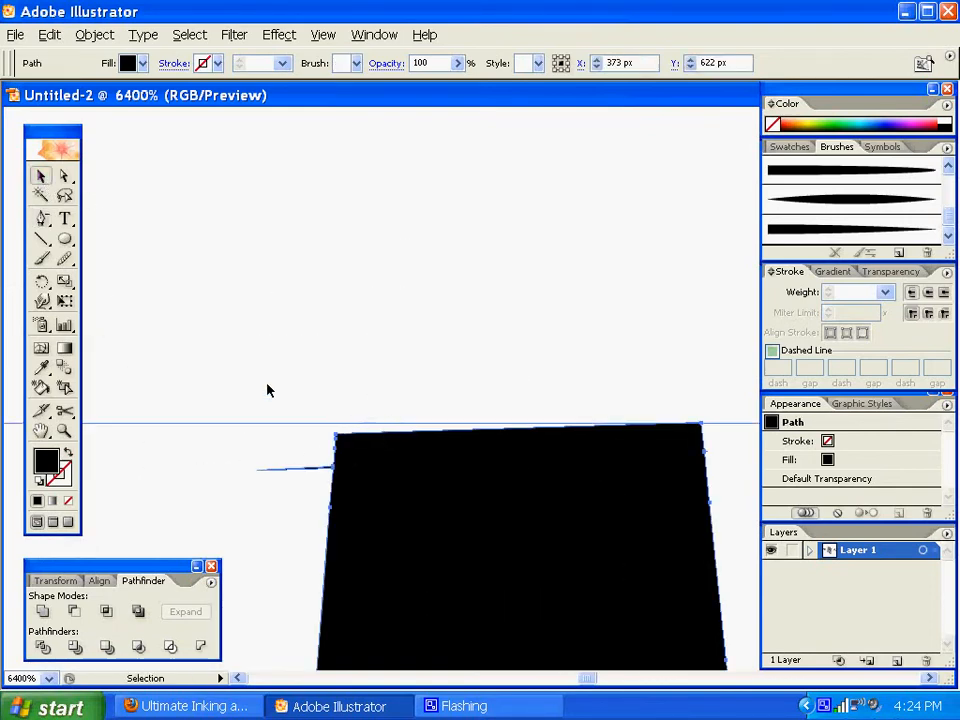
{"action": "key", "text": "minus"}
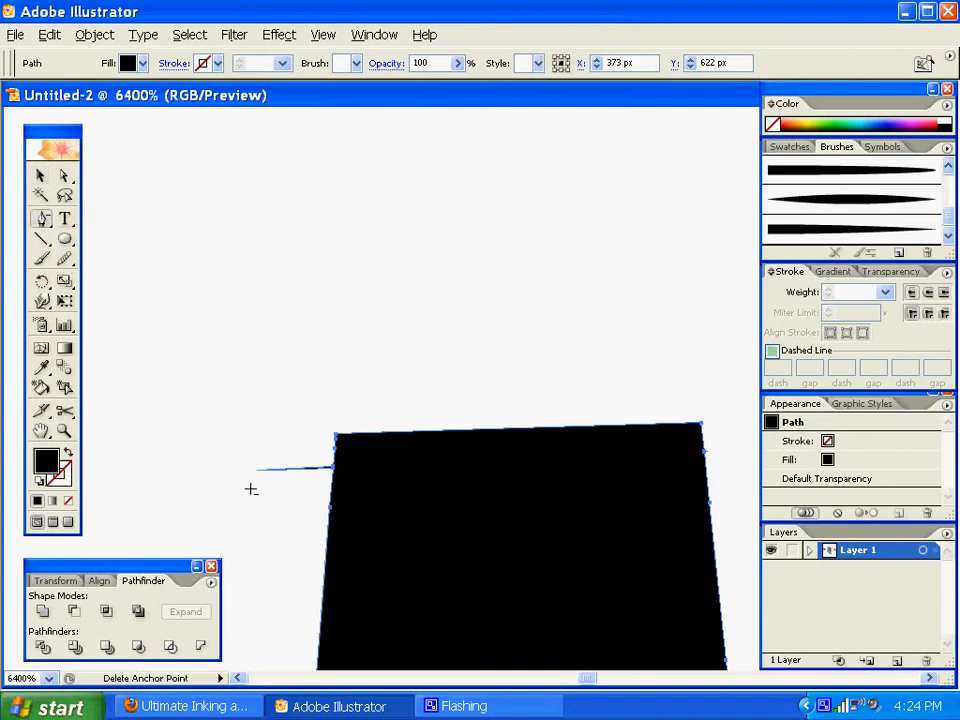
{"action": "left_click", "coordinate": [331, 508]}
{"action": "left_click", "coordinate": [335, 466]}
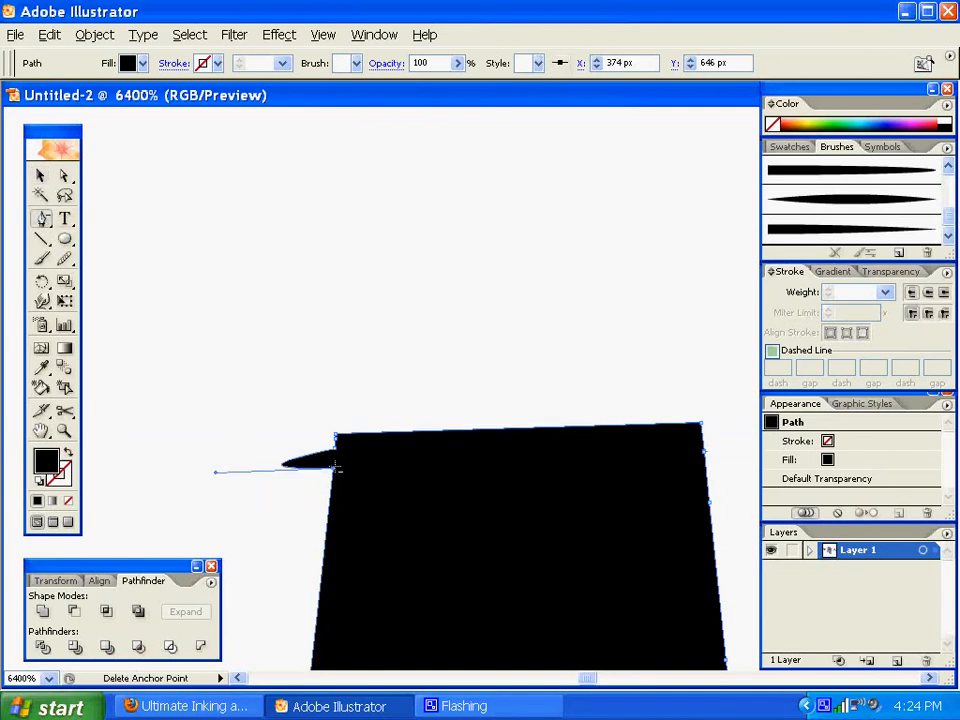
{"action": "left_click", "coordinate": [337, 467]}
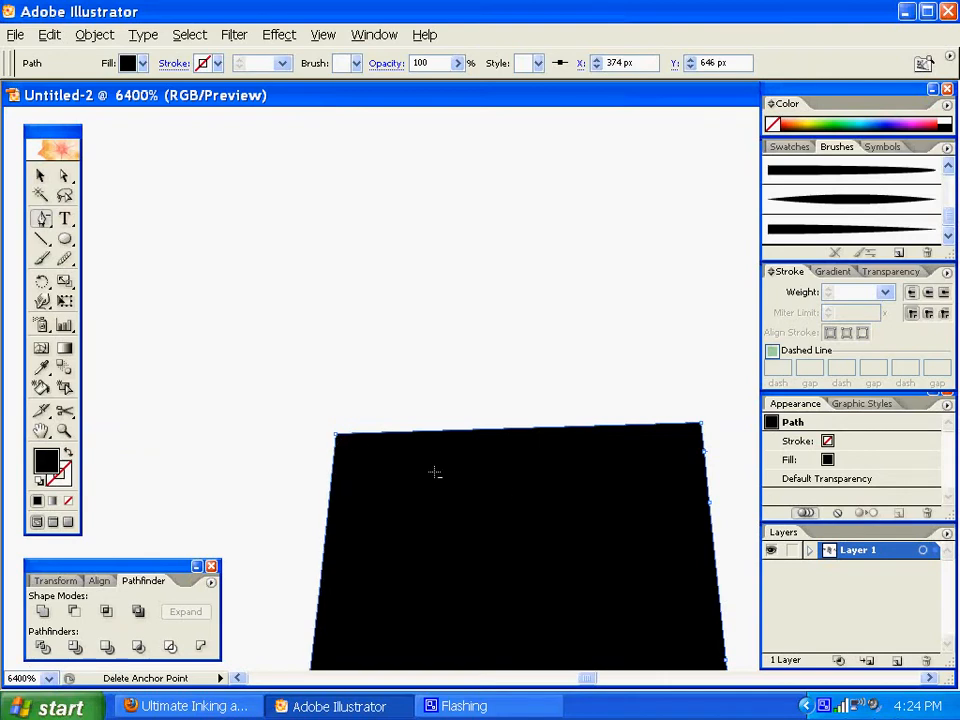
{"action": "left_click_drag", "start_coordinate": [594, 456], "coordinate": [384, 289]}
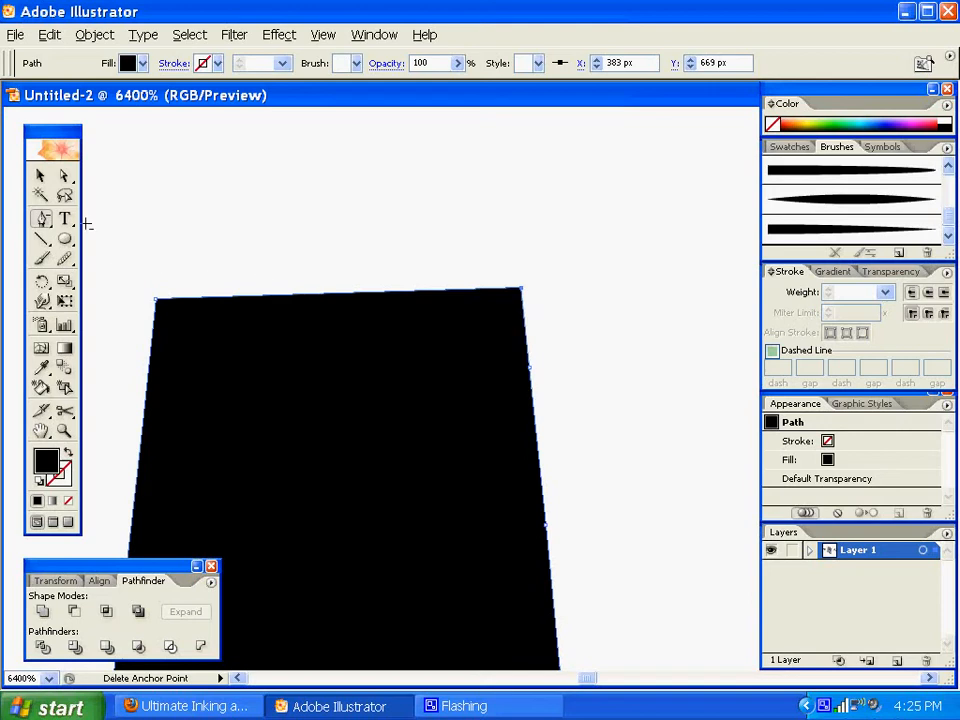
Step: Round off the peak's flat tip with several Smooth tool strokes over its corners and both sides
{"action": "left_click", "coordinate": [64, 175]}
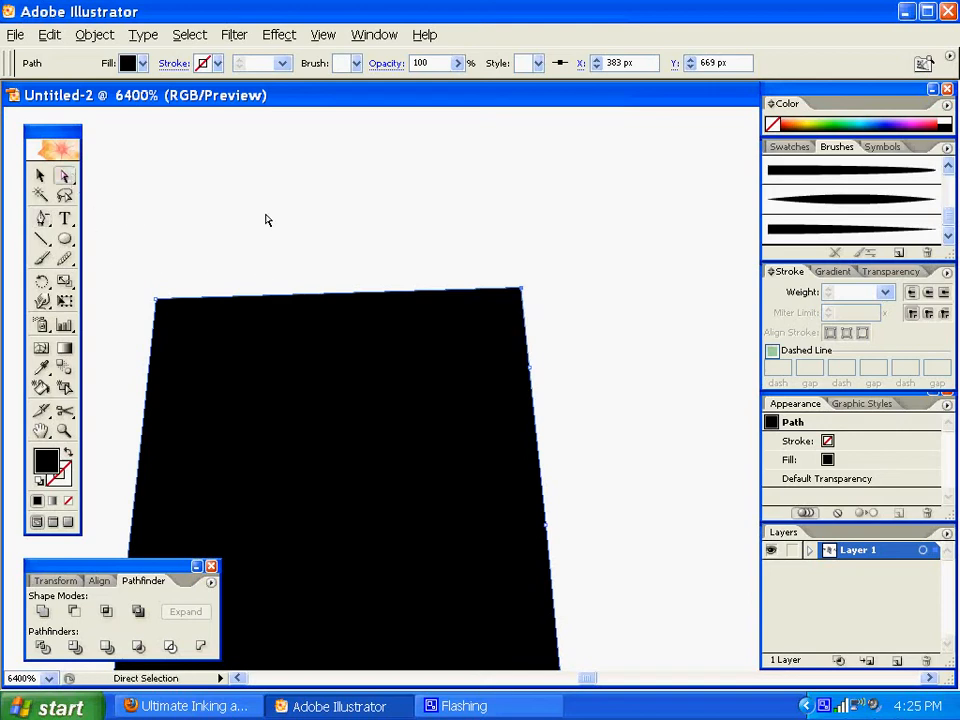
{"action": "key", "text": "ctrl"}
{"action": "key", "text": "ctrl+minus"}
{"action": "key", "text": "ctrl+minus"}
{"action": "key", "text": "ctrl+minus"}
{"action": "key", "text": "ctrl+minus"}
{"action": "key", "text": "ctrl+minus"}
{"action": "key", "text": "ctrl+minus"}
{"action": "key", "text": "ctrl+minus"}
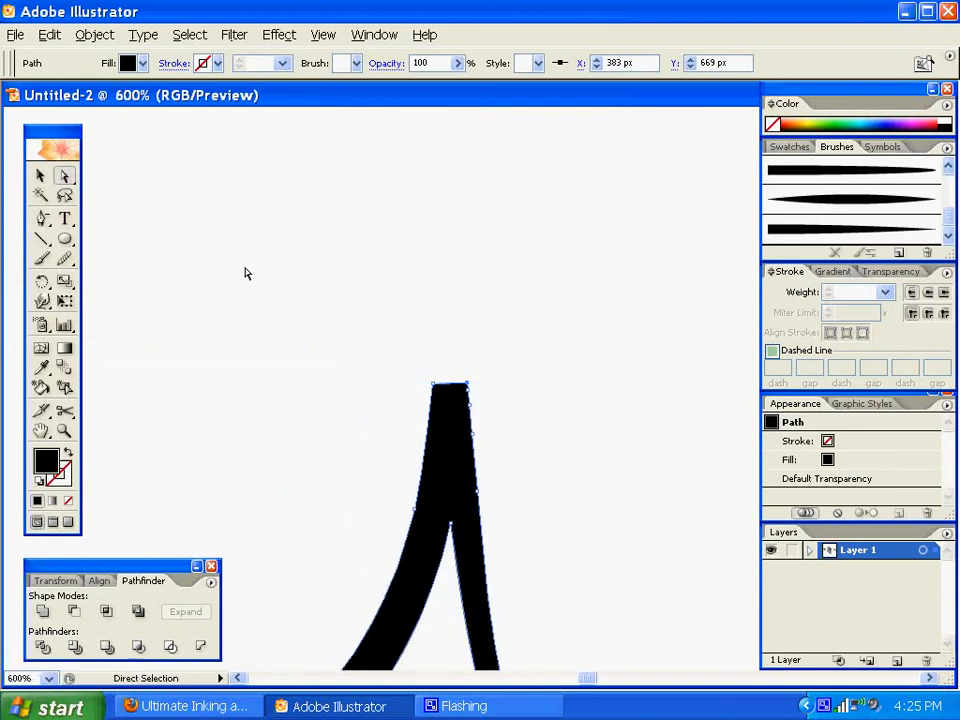
{"action": "key", "text": "v"}
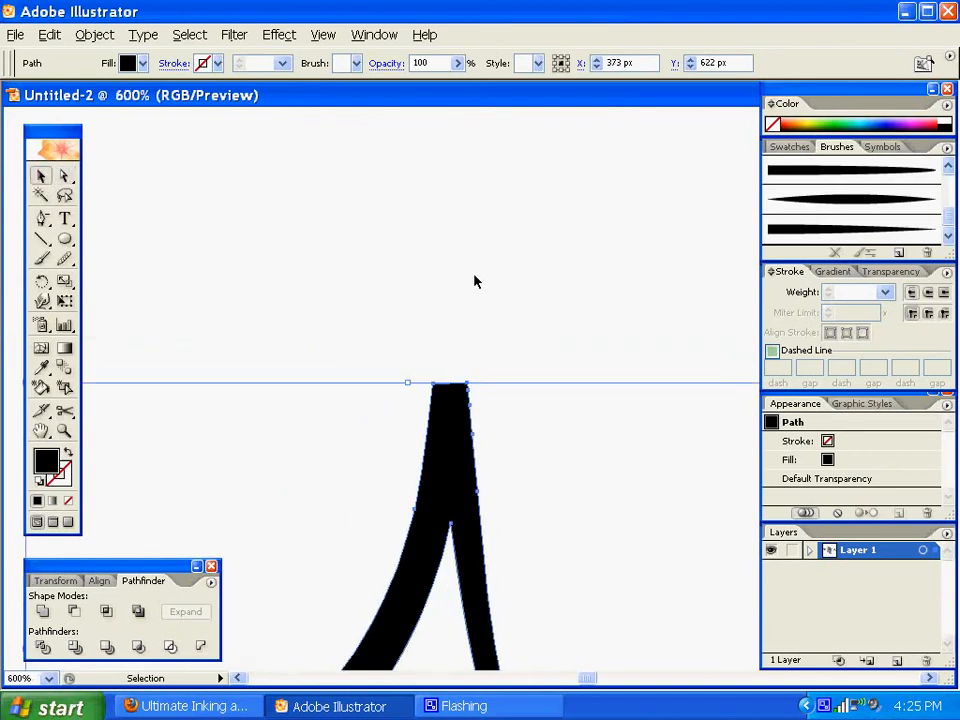
{"action": "left_click", "coordinate": [474, 281]}
{"action": "left_click", "coordinate": [455, 443]}
{"action": "left_click_drag", "start_coordinate": [64, 259], "coordinate": [108, 265]}
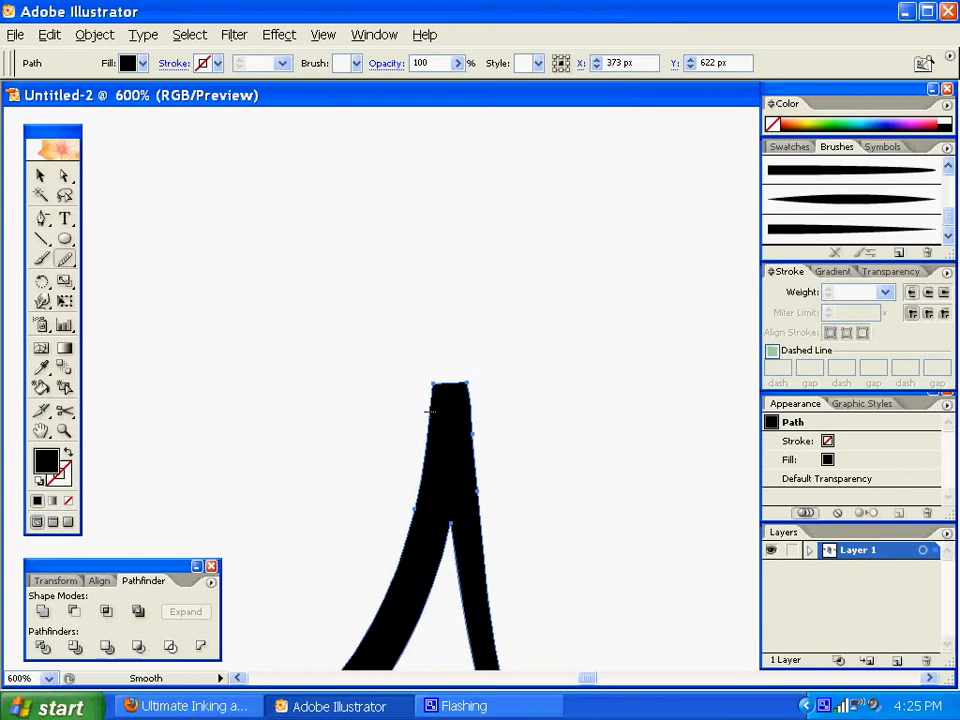
{"action": "mouse_move", "coordinate": [432, 402]}
{"action": "left_mouse_down"}
{"action": "mouse_move", "coordinate": [460, 369]}
{"action": "mouse_move", "coordinate": [478, 372]}
{"action": "left_mouse_up"}
{"action": "mouse_move", "coordinate": [416, 425]}
{"action": "left_mouse_down"}
{"action": "mouse_move", "coordinate": [447, 417]}
{"action": "mouse_move", "coordinate": [476, 386]}
{"action": "left_mouse_up"}
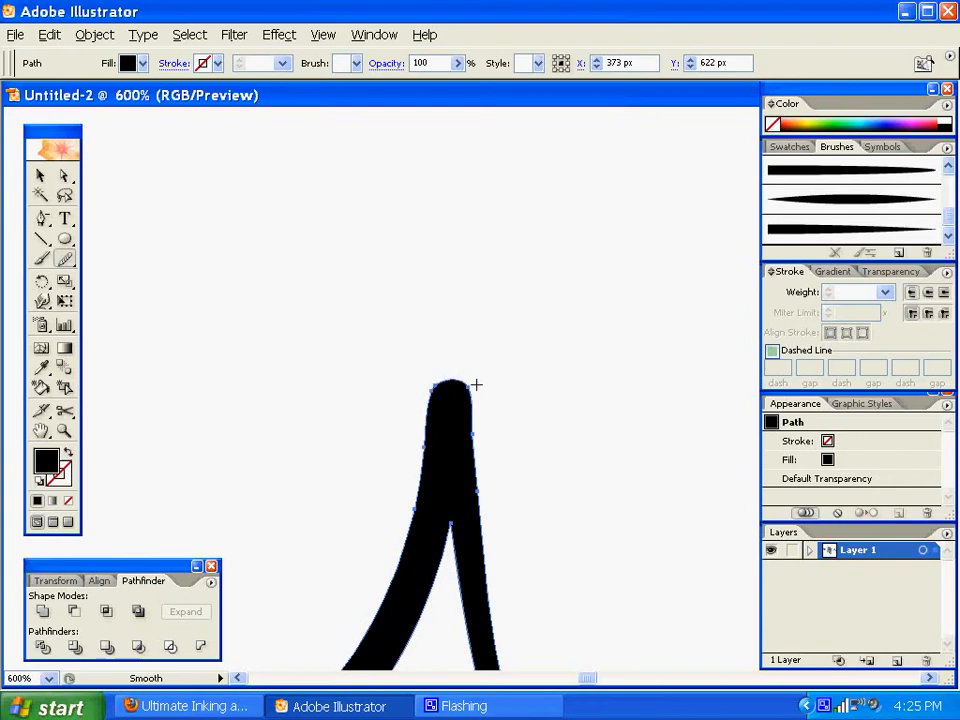
{"action": "left_click_drag", "start_coordinate": [474, 437], "coordinate": [481, 460]}
{"action": "left_click_drag", "start_coordinate": [460, 376], "coordinate": [477, 462]}
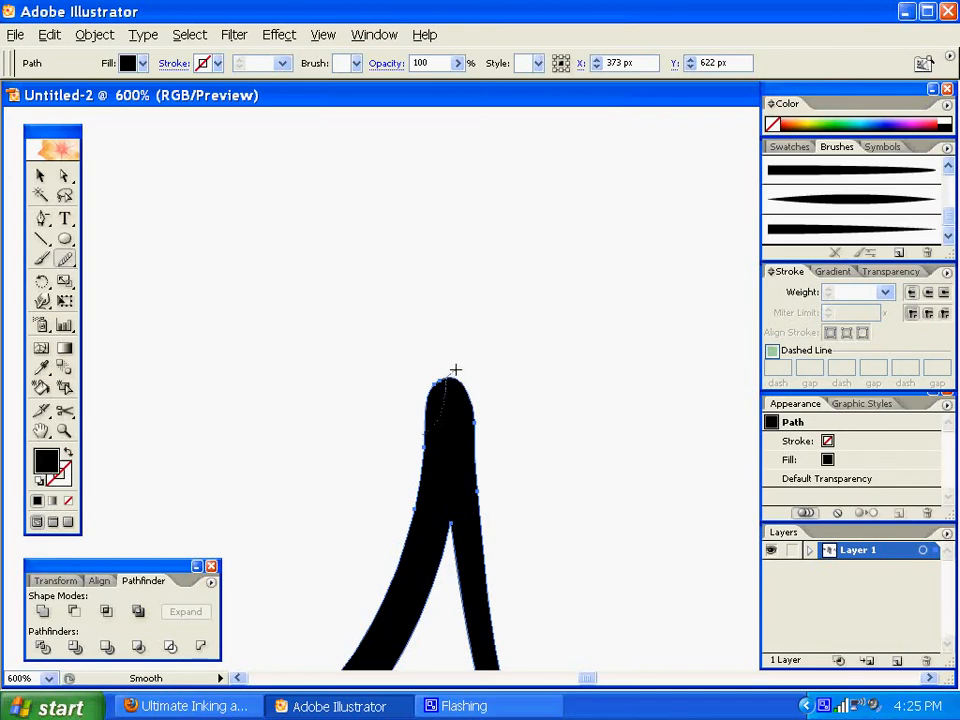
{"action": "left_click_drag", "start_coordinate": [455, 370], "coordinate": [456, 374]}
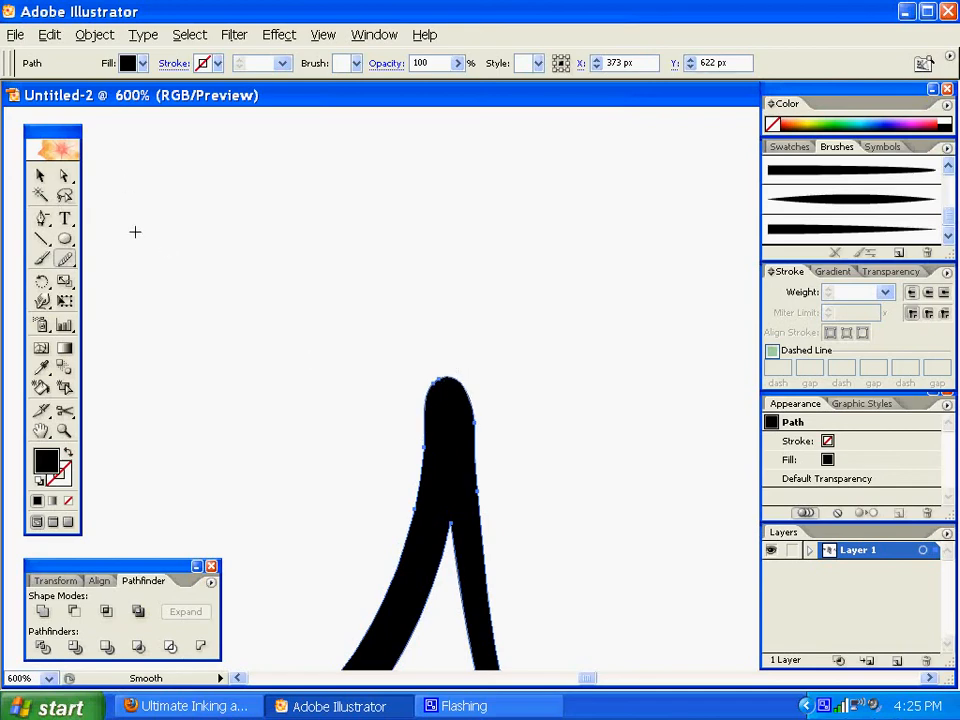
Step: Narrow the rounded tip by scaling its upper anchor points inward, and smooth the outline down its right side
{"action": "left_click", "coordinate": [64, 175]}
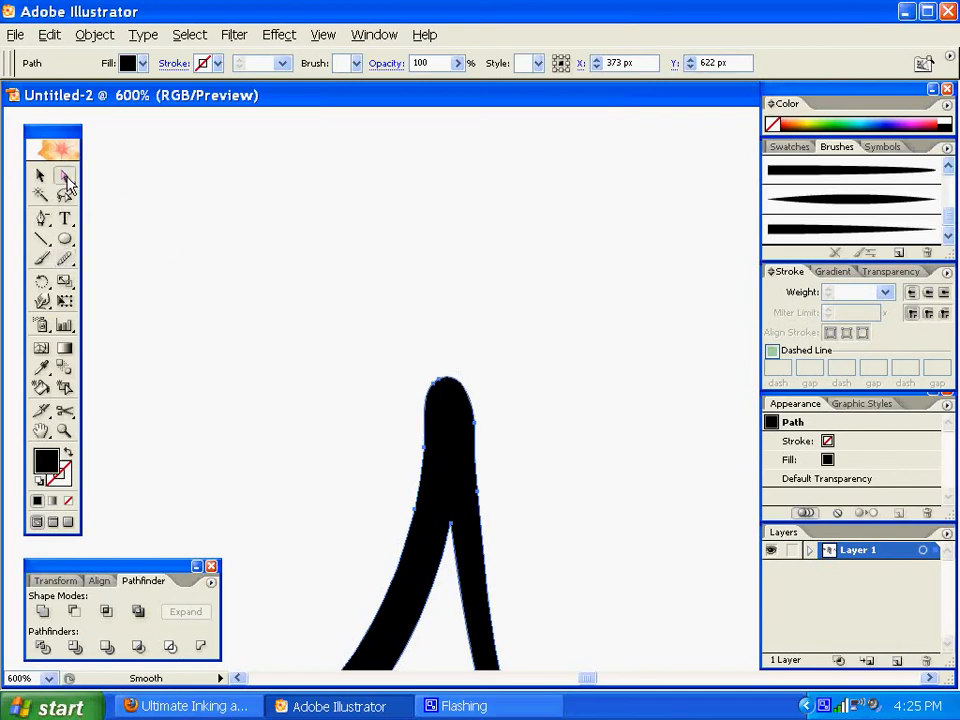
{"action": "left_click", "coordinate": [401, 336]}
{"action": "left_click_drag", "start_coordinate": [401, 336], "coordinate": [526, 418]}
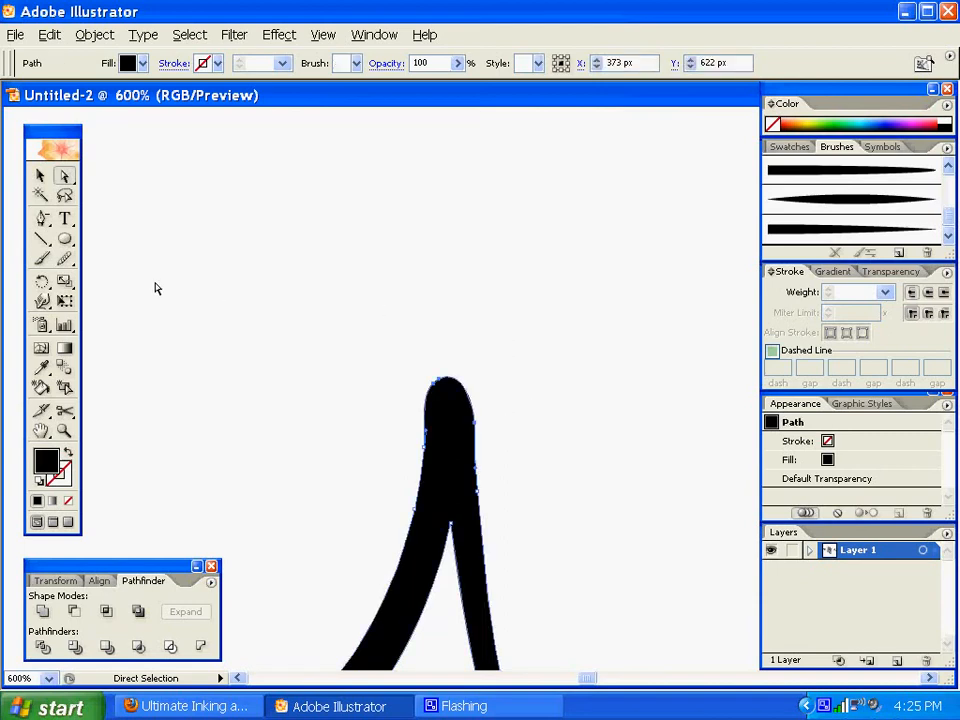
{"action": "left_click", "coordinate": [64, 281]}
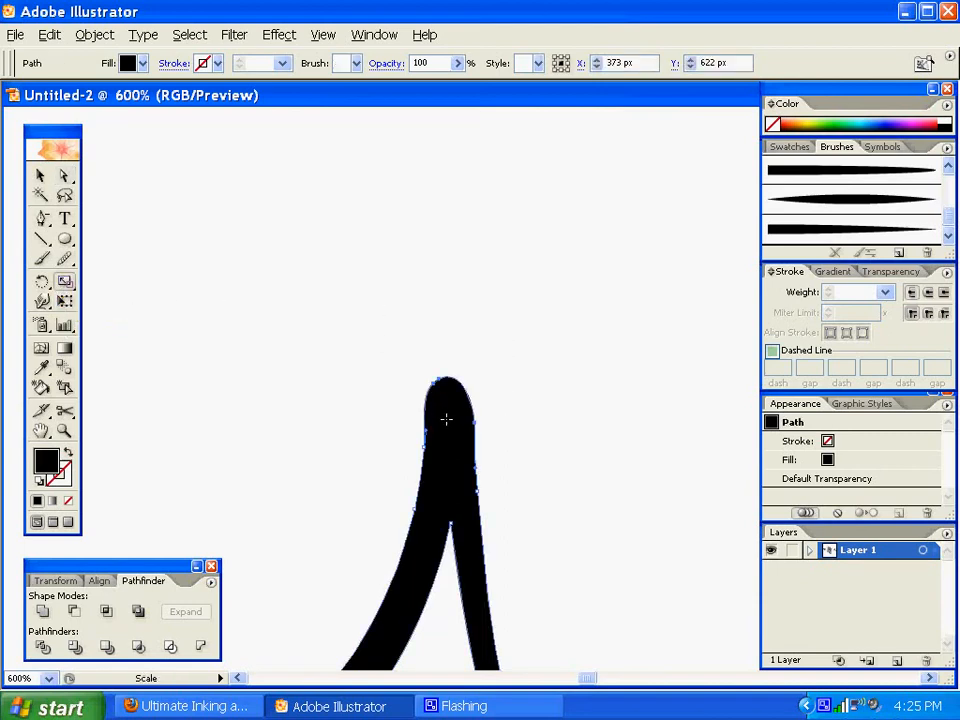
{"action": "mouse_move", "coordinate": [436, 386]}
{"action": "left_mouse_down"}
{"action": "mouse_move", "coordinate": [441, 393]}
{"action": "mouse_move", "coordinate": [444, 379]}
{"action": "left_mouse_up"}
{"action": "left_click", "coordinate": [64, 259]}
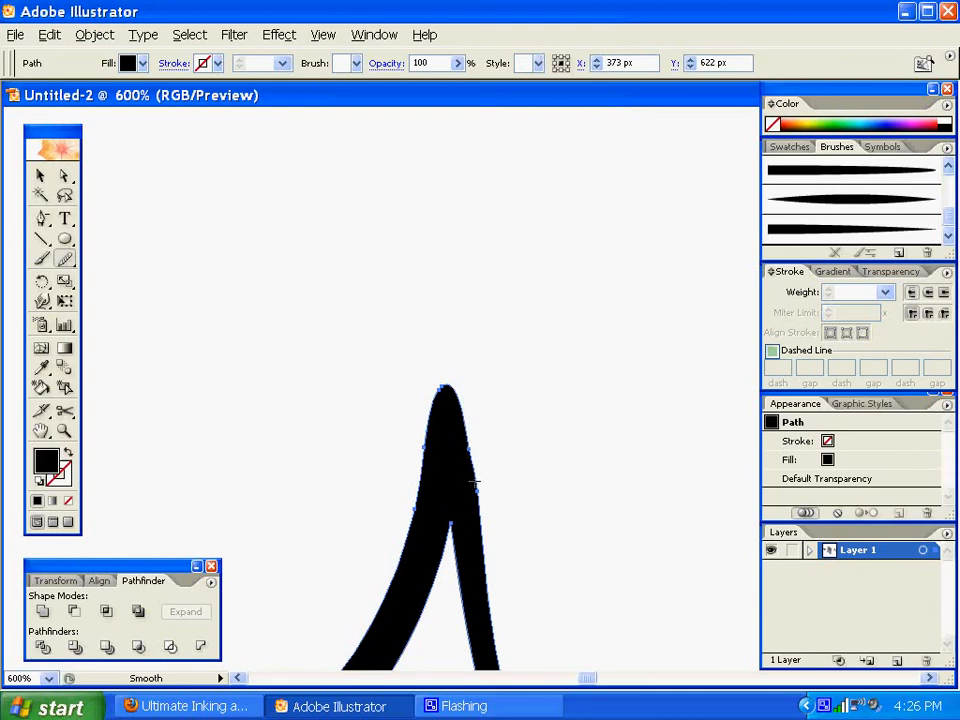
{"action": "left_click_drag", "start_coordinate": [464, 396], "coordinate": [466, 452]}
Step: Delete the surplus anchor point beside the tip and adjust the remaining point's handle to round the left side
{"action": "left_click", "coordinate": [42, 219]}
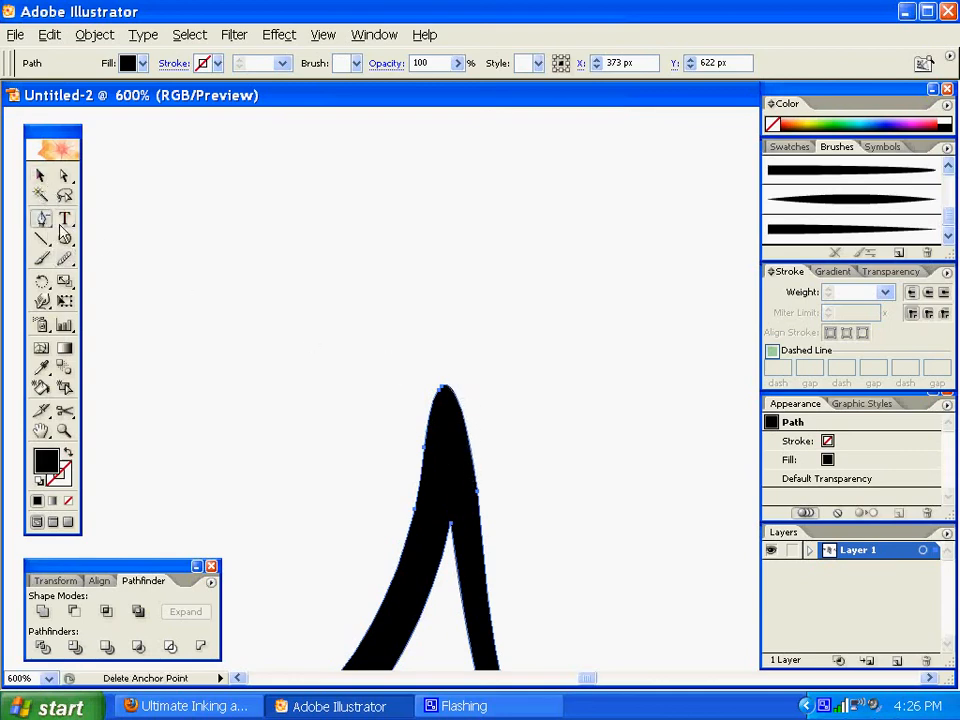
{"action": "left_click", "coordinate": [438, 392]}
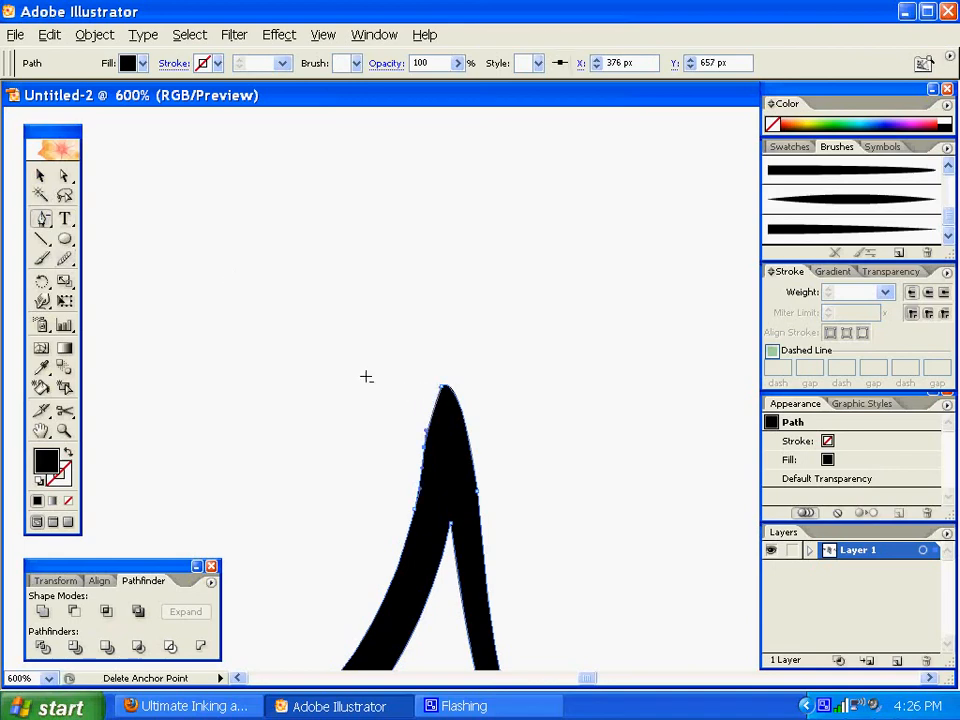
{"action": "left_click", "coordinate": [64, 176]}
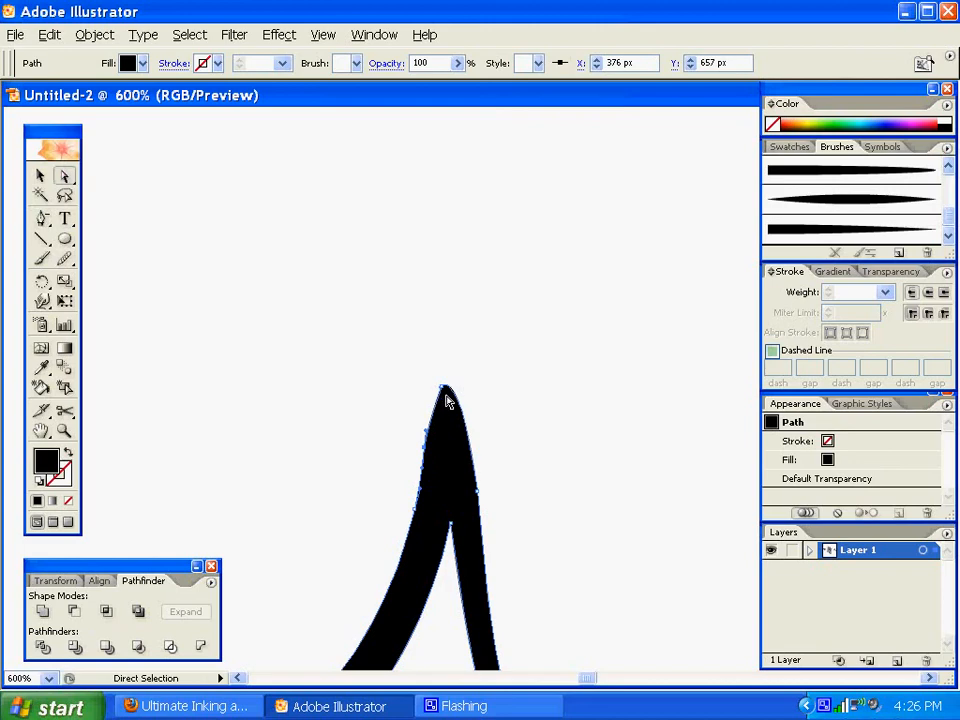
{"action": "left_click", "coordinate": [445, 387]}
{"action": "left_click_drag", "start_coordinate": [439, 388], "coordinate": [433, 390]}
{"action": "left_click", "coordinate": [522, 337]}
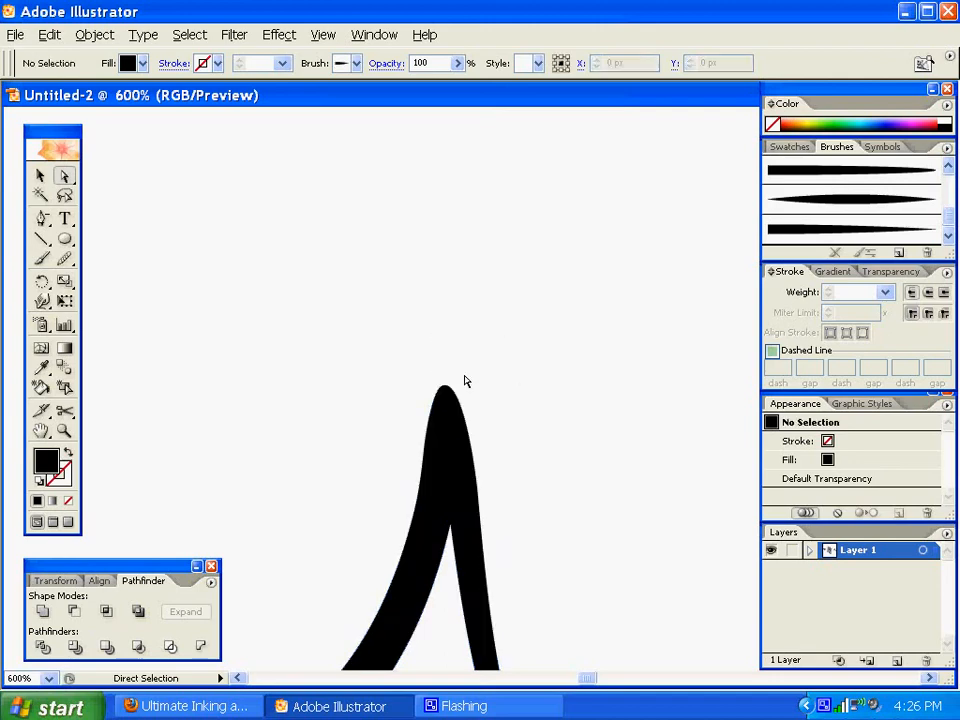
{"action": "key", "text": "ctrl+0"}
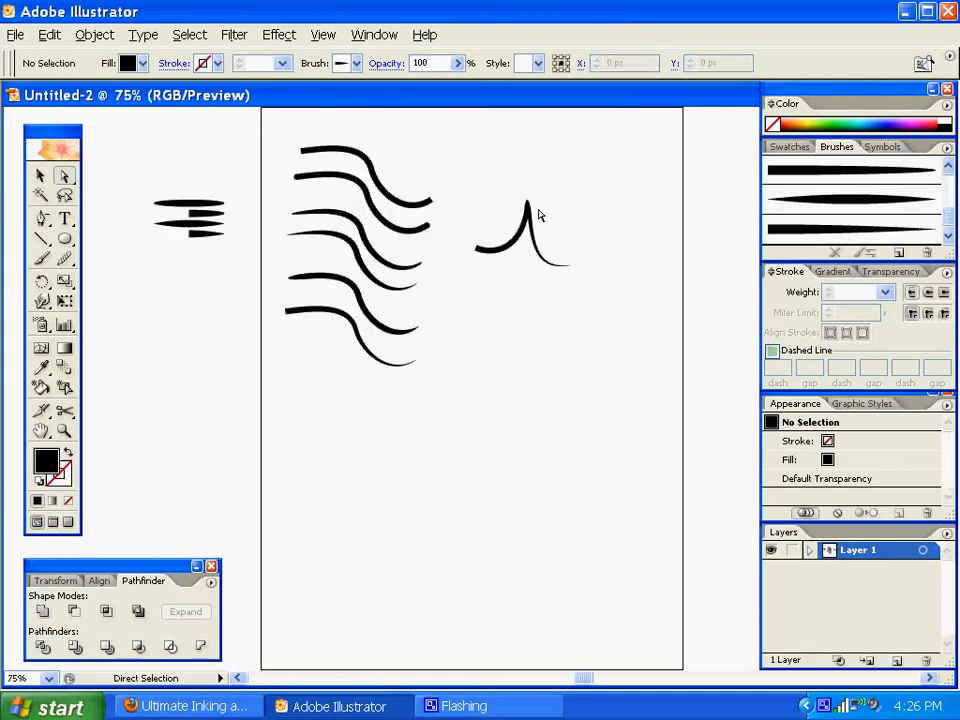
{"action": "left_click", "coordinate": [42, 178]}
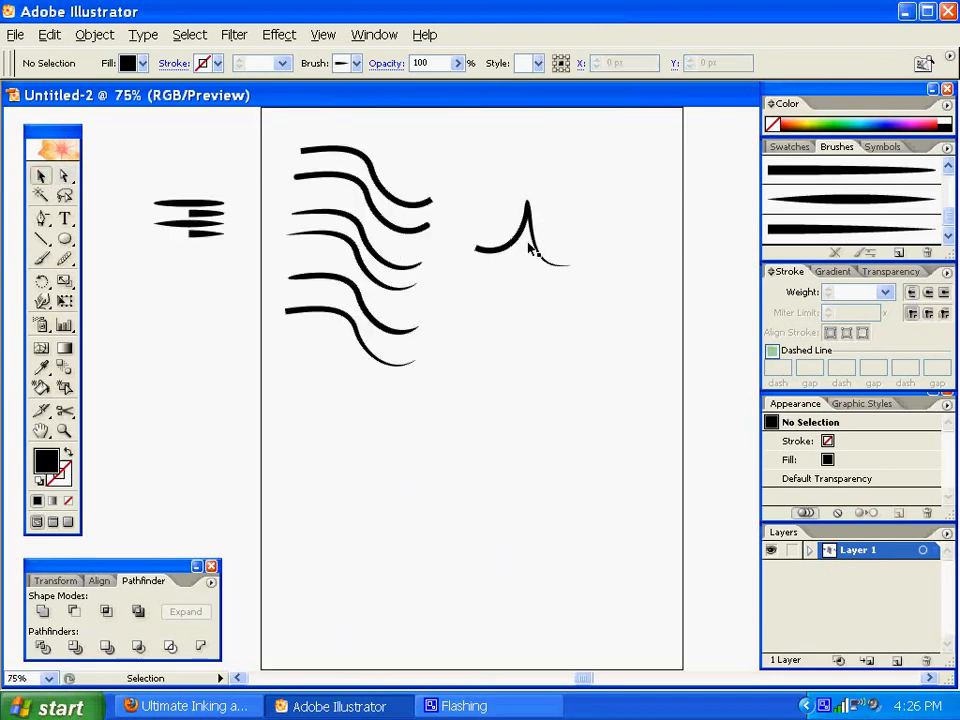
{"action": "left_click_drag", "start_coordinate": [519, 249], "coordinate": [541, 293]}
{"action": "left_click", "coordinate": [541, 293]}
Step: Paint a freehand wavy stroke with the Paintbrush tool below the peaked curve
{"action": "left_click", "coordinate": [40, 218]}
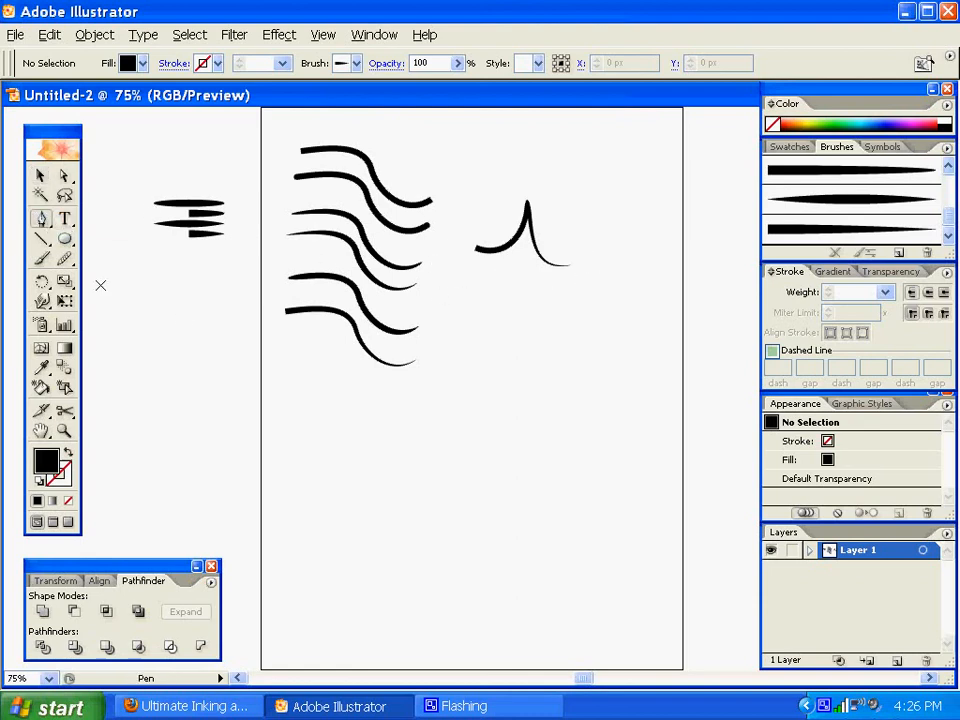
{"action": "left_click", "coordinate": [41, 258]}
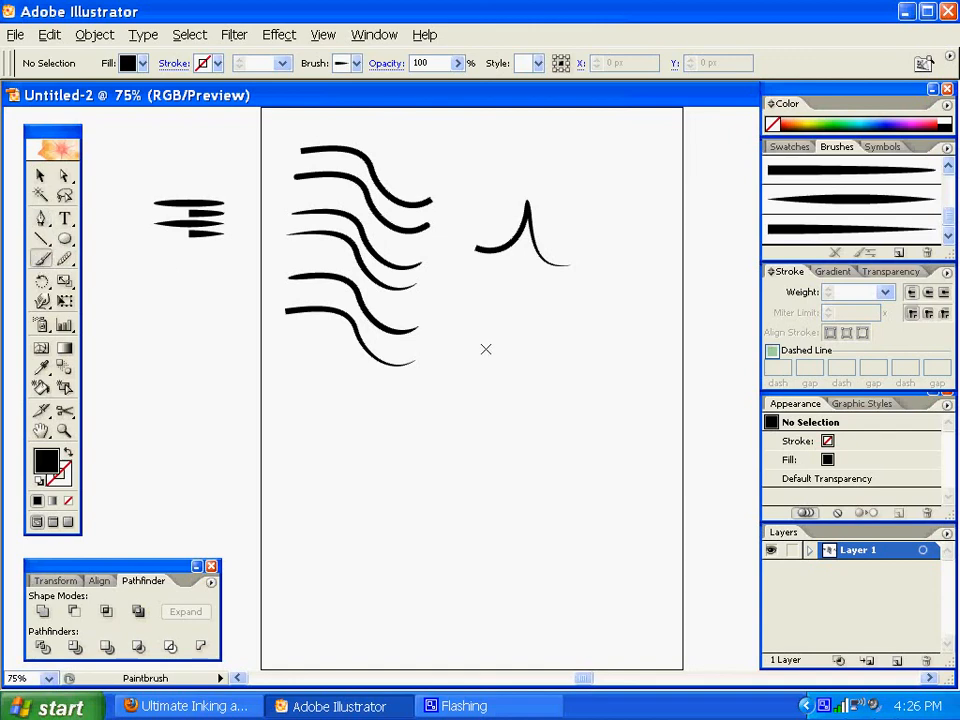
{"action": "left_click_drag", "start_coordinate": [607, 384], "coordinate": [650, 397]}
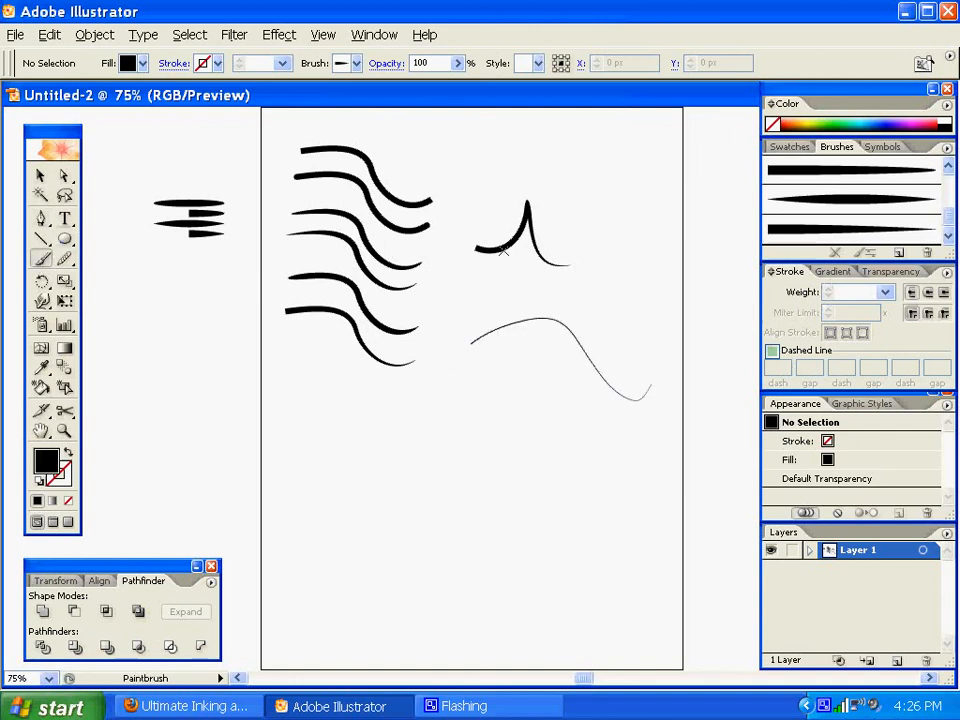
{"action": "left_click", "coordinate": [41, 218]}
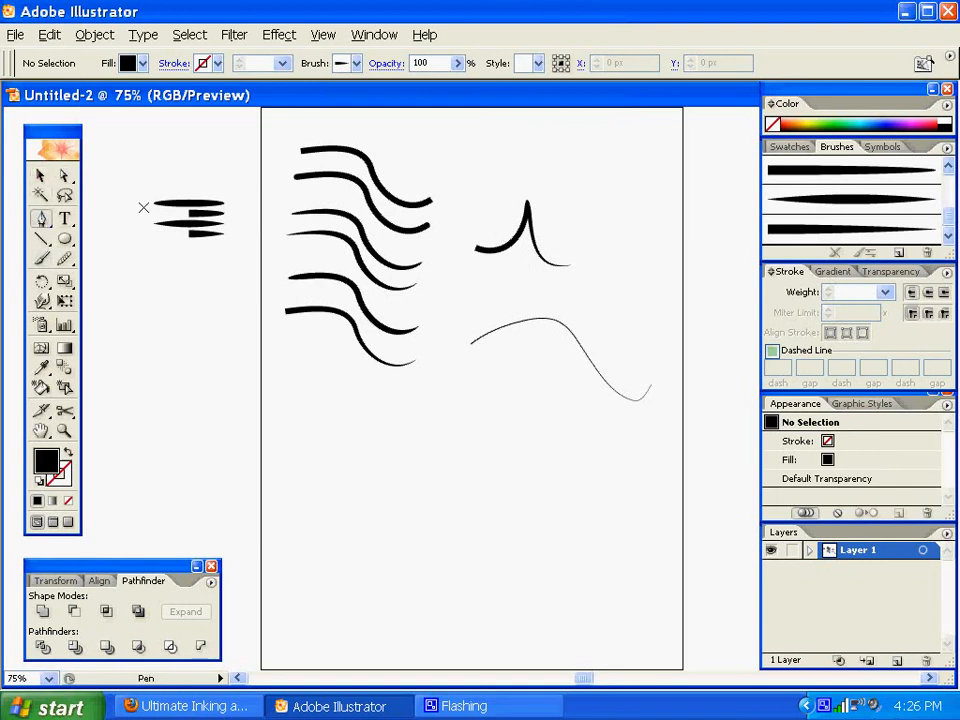
{"action": "left_click", "coordinate": [41, 176]}
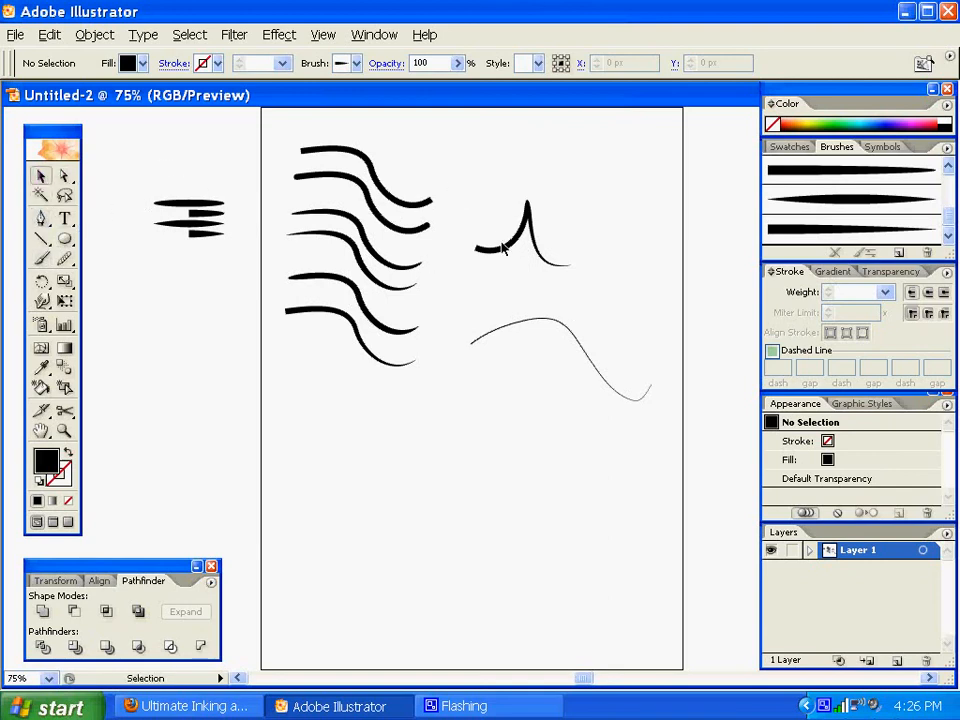